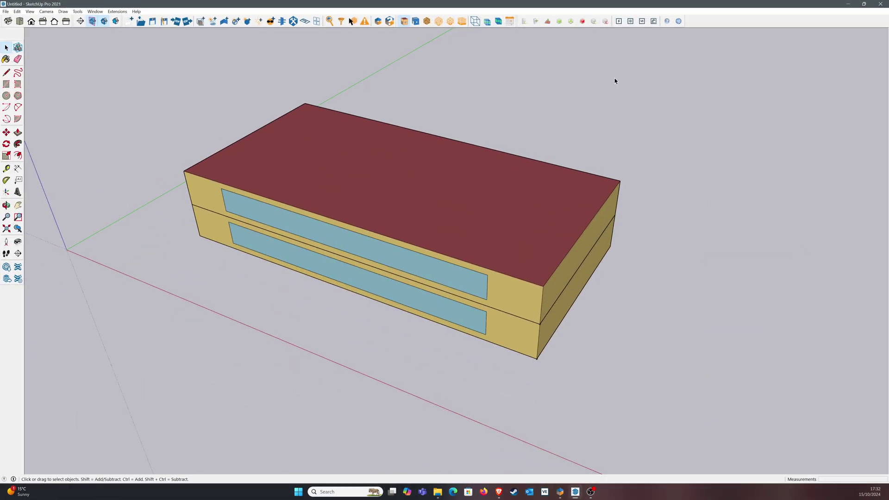
# - Place a section plane on the building's roof face to cut open the upper floor, leaving the section fill off
pyautogui.scroll(-2, 440, 282)
pyautogui.moveTo(597, 392); pyautogui.dragTo(140, 111)
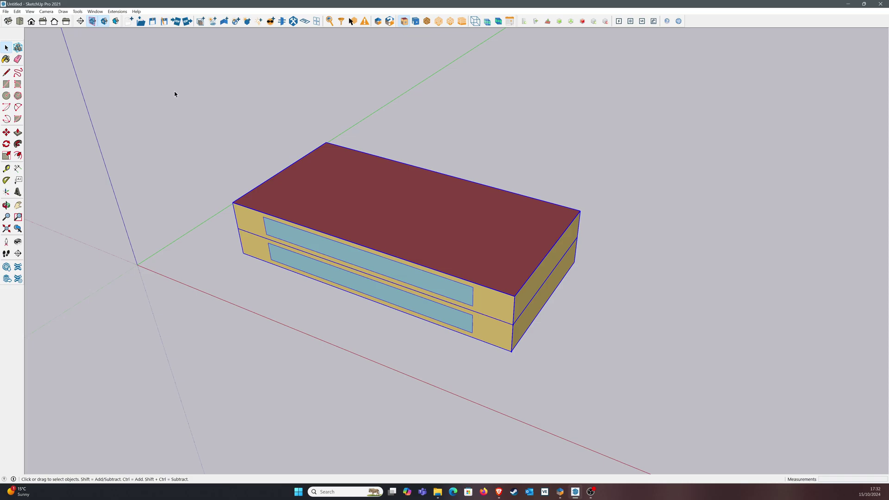
pyautogui.click(98, 62)
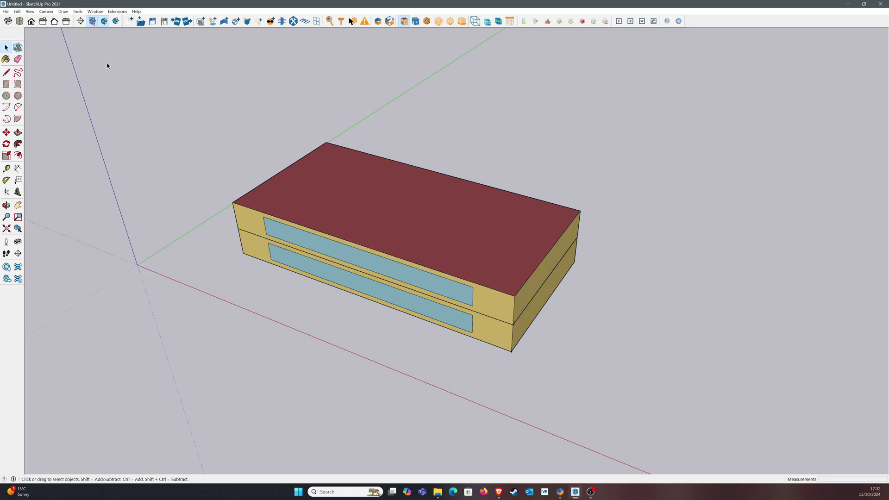
pyautogui.click(82, 23)
pyautogui.click(358, 180)
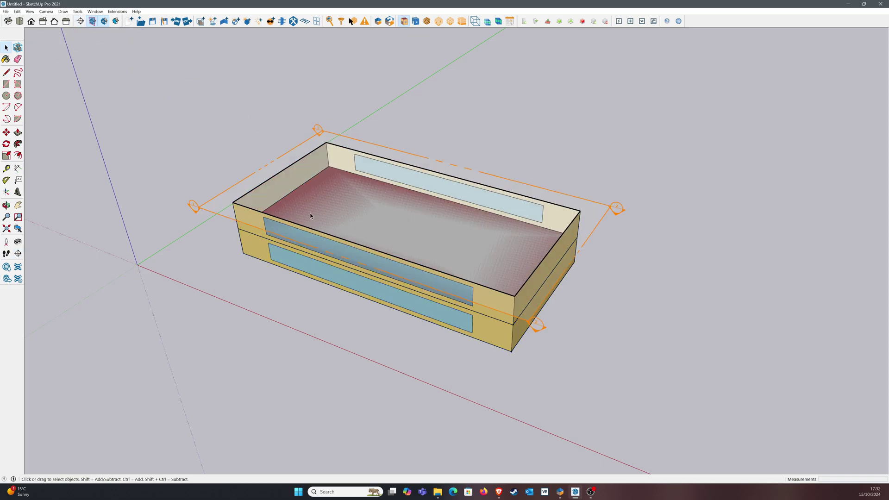
pyautogui.click(191, 204)
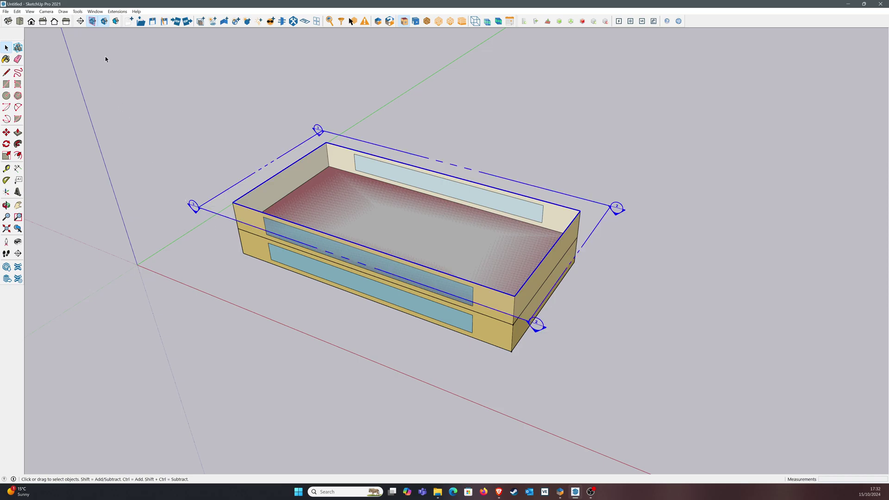
pyautogui.click(115, 22)
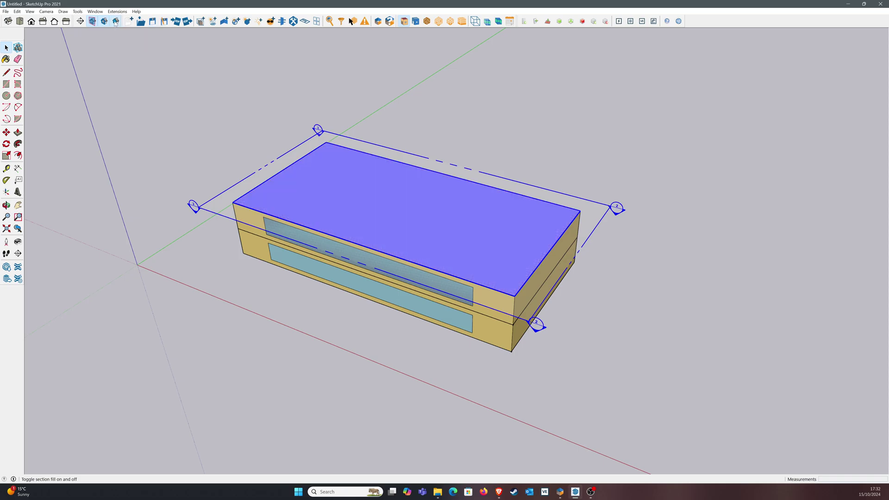
pyautogui.click(115, 22)
pyautogui.moveTo(229, 236); pyautogui.dragTo(179, 201)
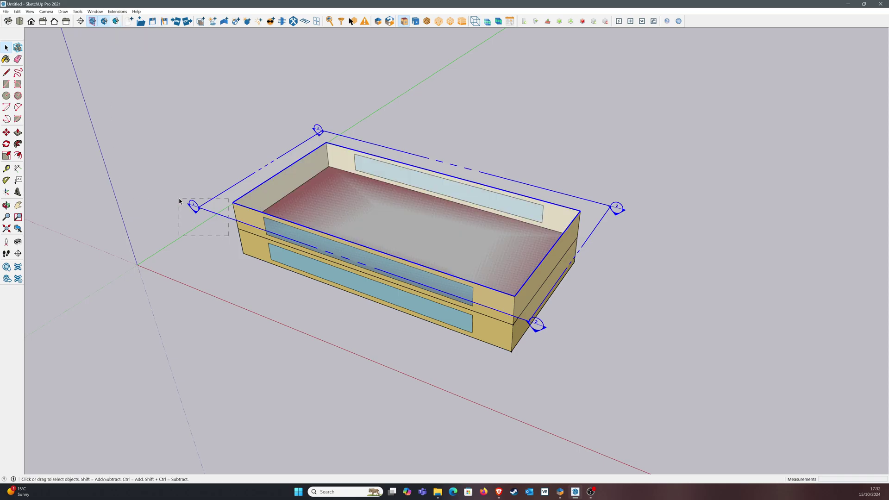
# - Render the model's surfaces by boundary condition and look into the cut-open upper floor
pyautogui.click(416, 21)
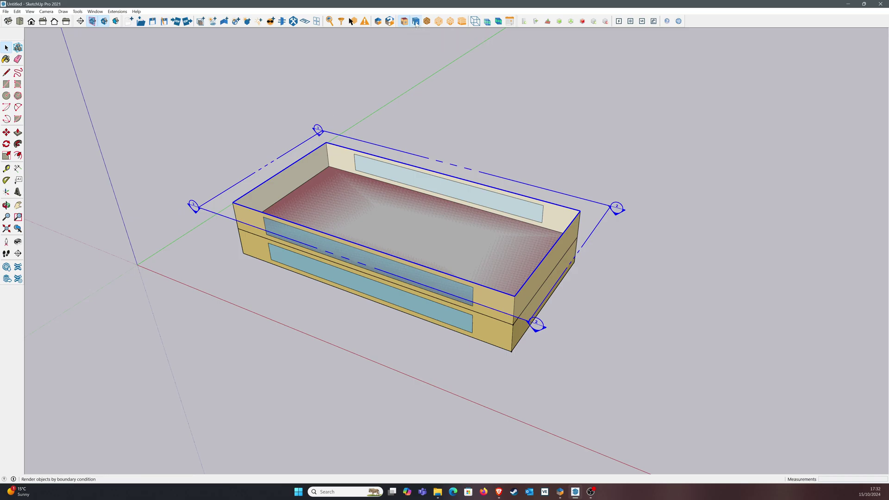
pyautogui.moveTo(452, 267); pyautogui.dragTo(302, 391, button='middle')
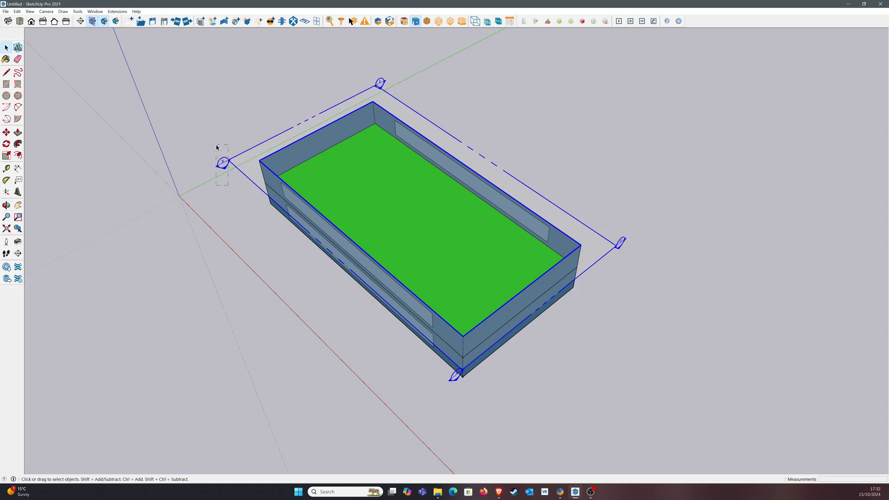
pyautogui.moveTo(430, 324)
pyautogui.mouseDown(button='middle')
pyautogui.moveTo(410, 214)
pyautogui.moveTo(431, 332)
pyautogui.mouseUp(button='middle')
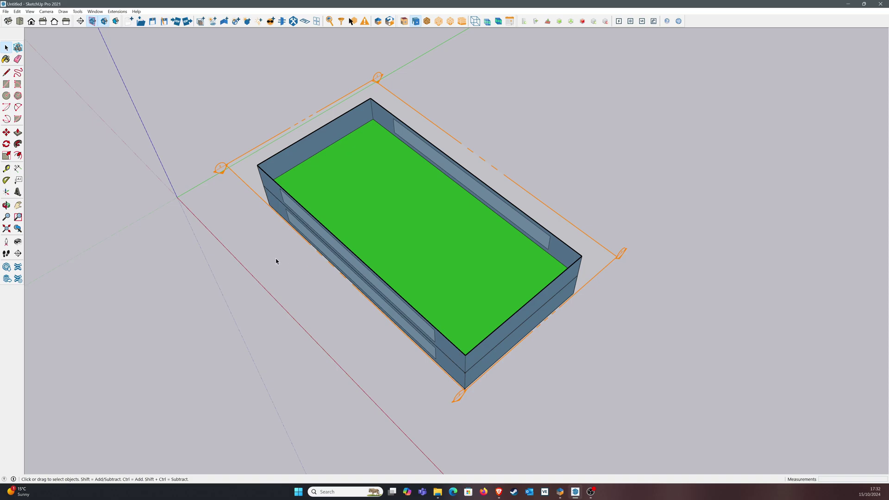
# - Set the selected spaces' Ideal Air Loads Status to Yes and their thermostat to 90.1-2010 - Office - OpenOffice Thermostat
pyautogui.click(219, 168)
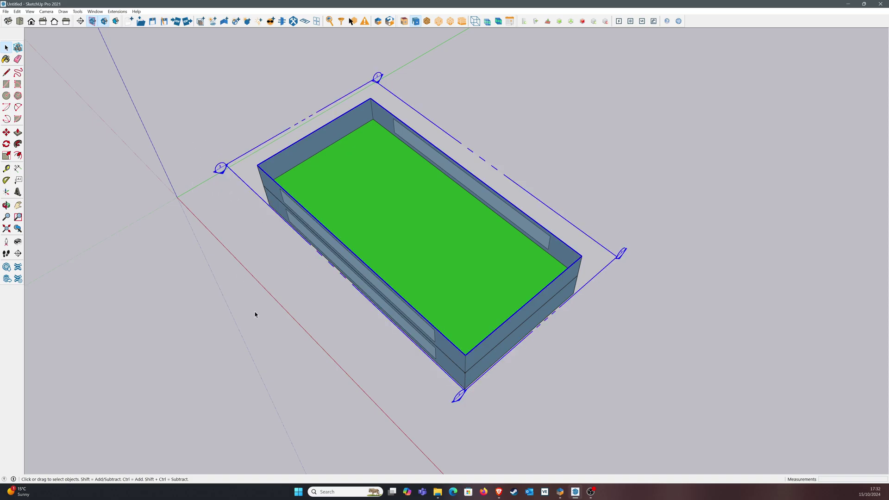
pyautogui.scroll(-2, 255, 315)
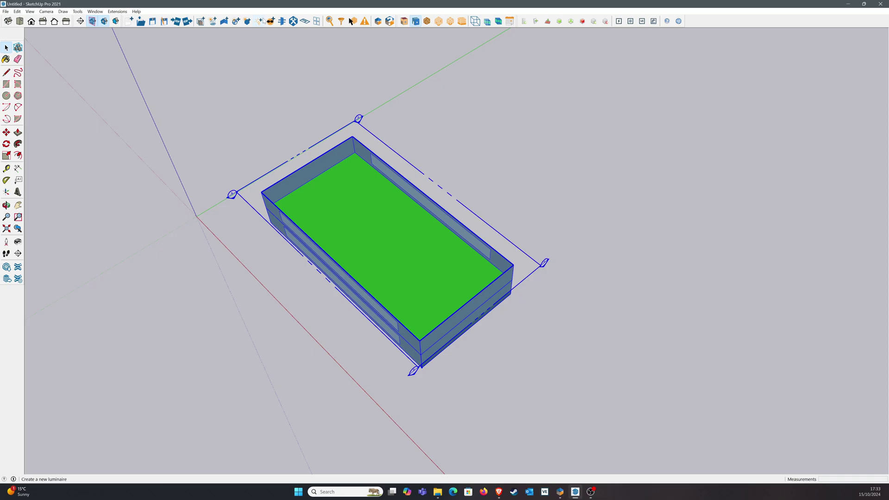
pyautogui.click(293, 21)
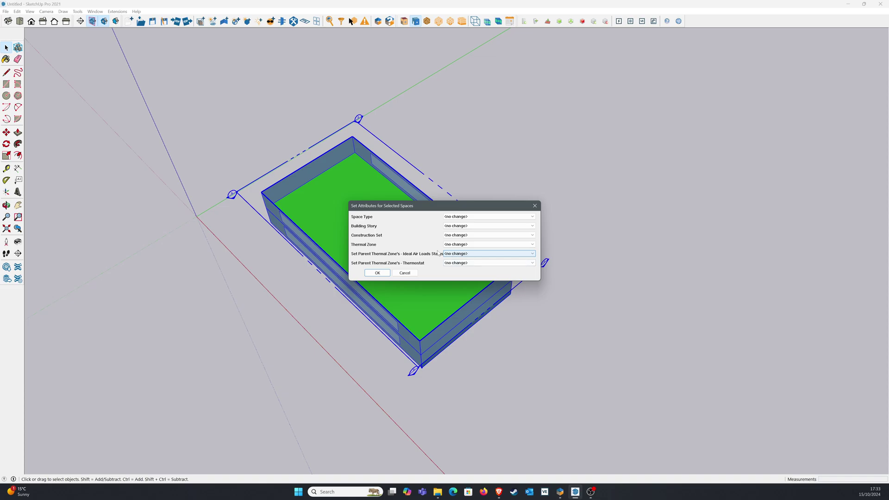
pyautogui.click(460, 254)
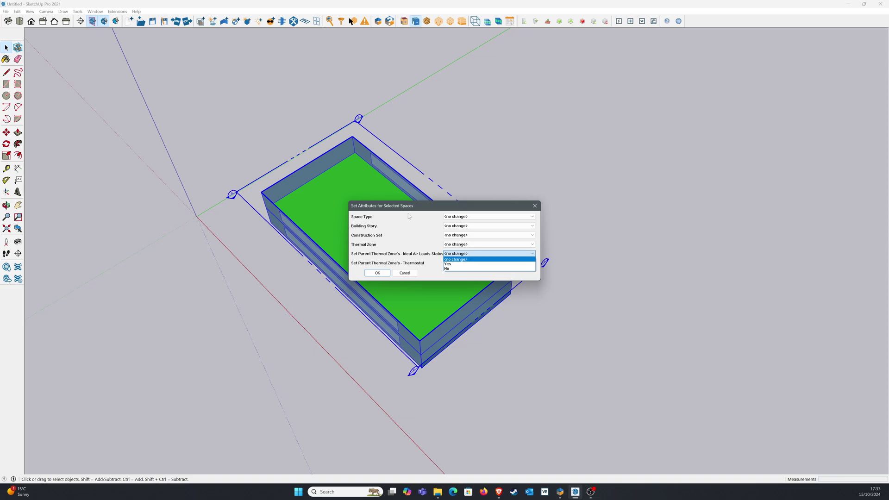
pyautogui.press('Escape')
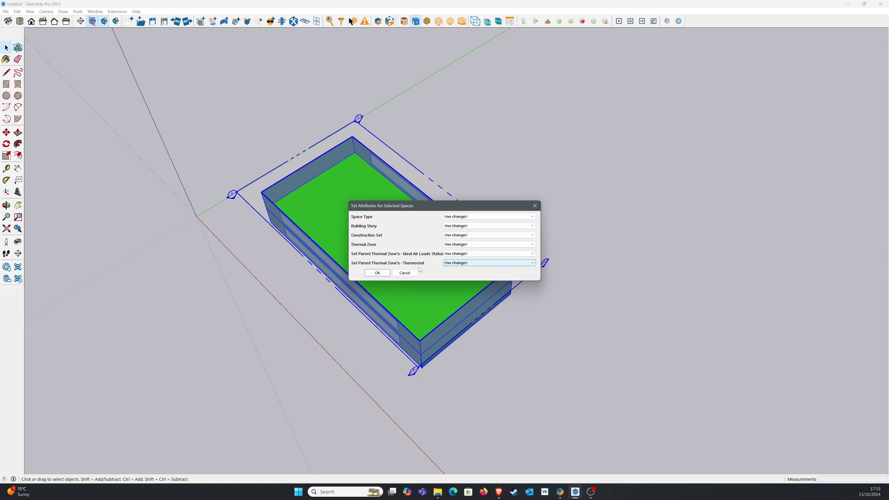
pyautogui.click(472, 263)
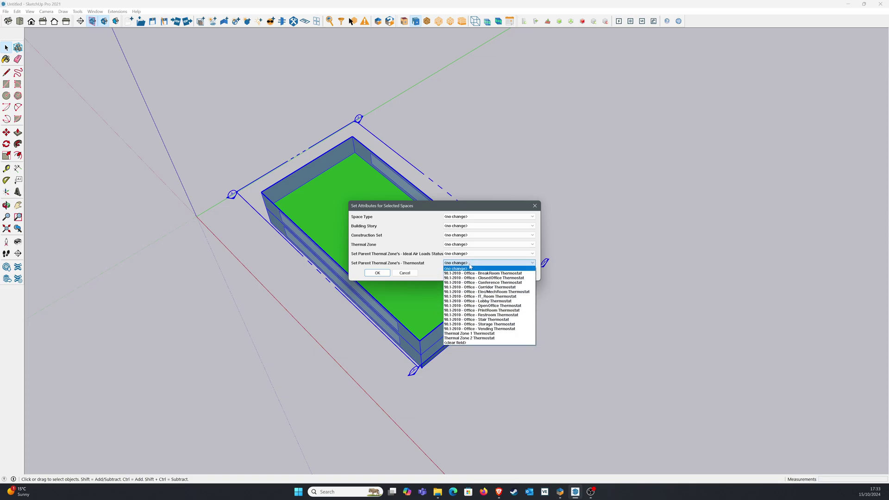
pyautogui.click(495, 307)
pyautogui.click(466, 254)
pyautogui.click(467, 263)
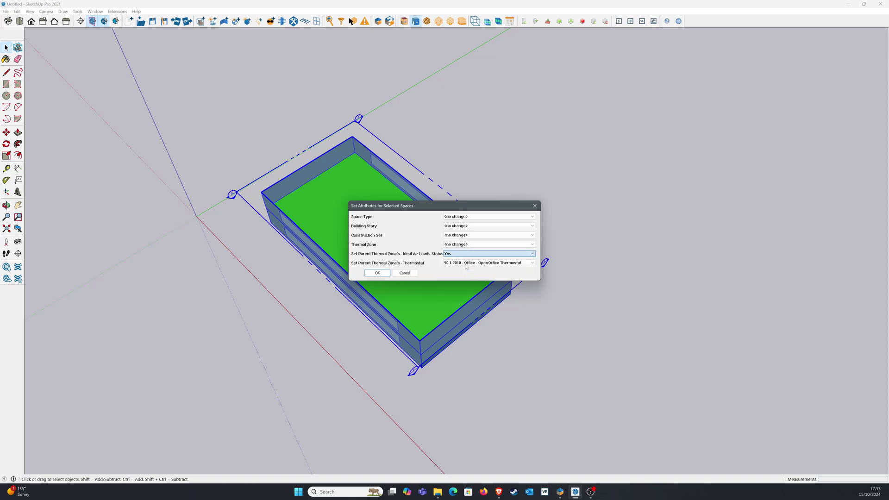
pyautogui.click(378, 273)
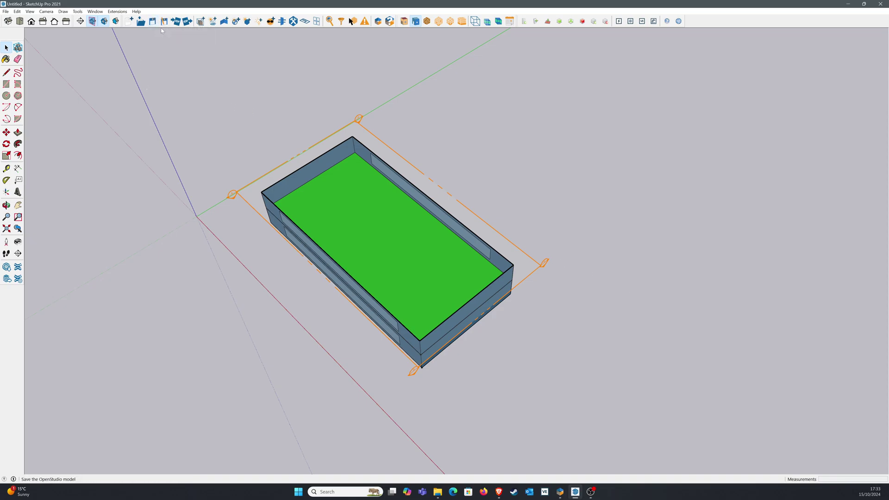
# - Switch to the OpenStudio application and open Build-A-2Floor-20241015.osm from the OSM folder inside Final Files
pyautogui.click(560, 492)
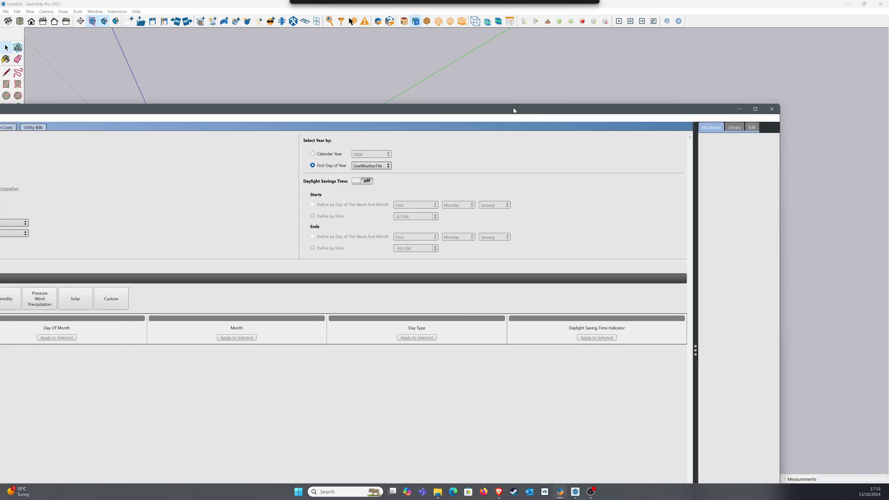
pyautogui.doubleClick(507, 106)
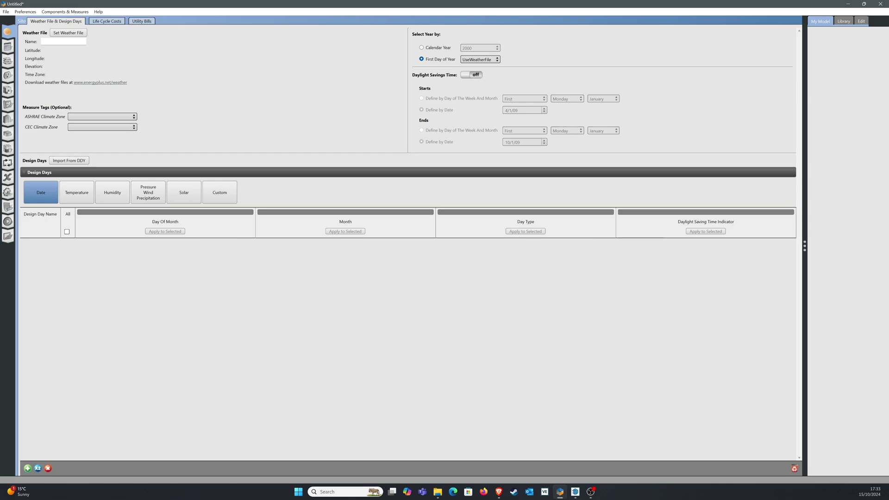
pyautogui.click(6, 12)
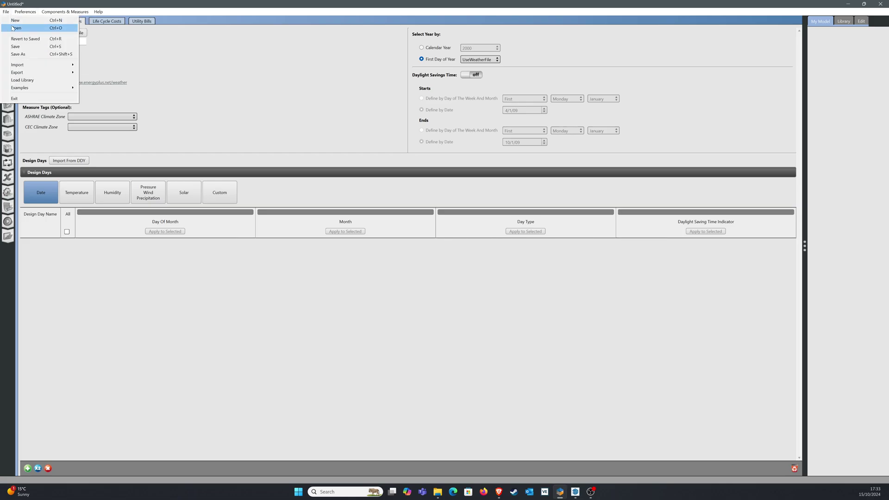
pyautogui.click(16, 28)
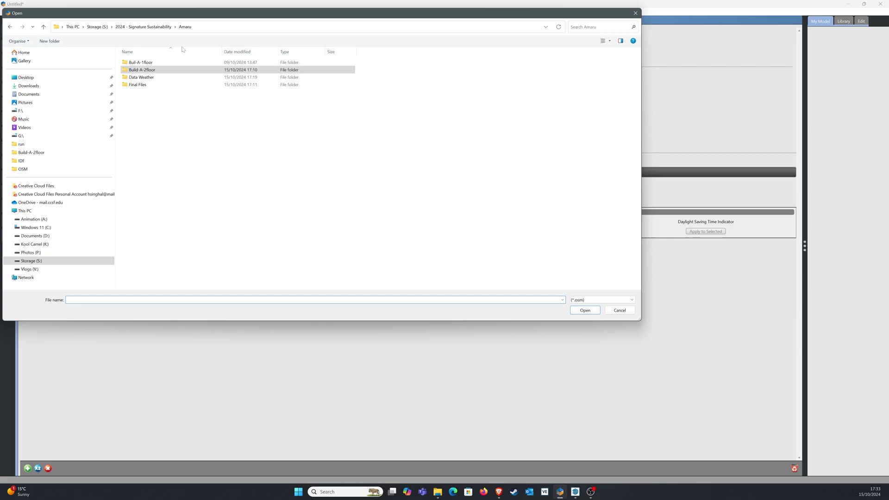
pyautogui.doubleClick(141, 84)
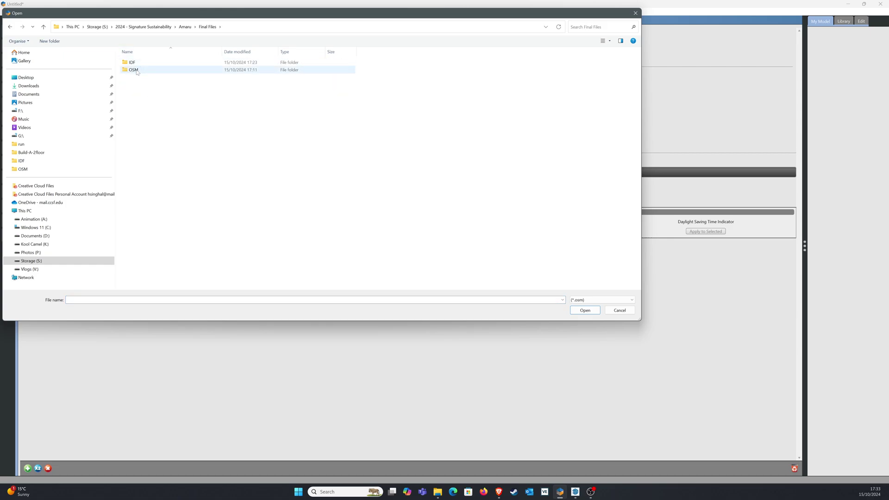
pyautogui.doubleClick(134, 70)
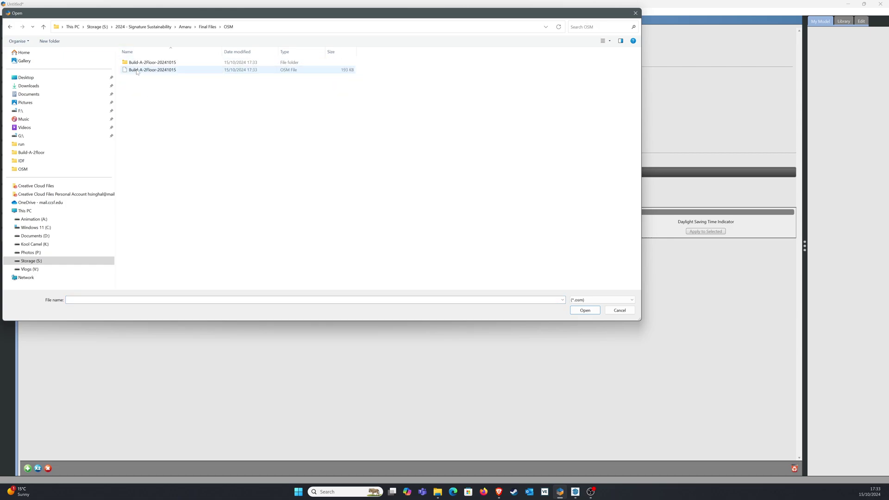
pyautogui.doubleClick(172, 71)
pyautogui.click(448, 256)
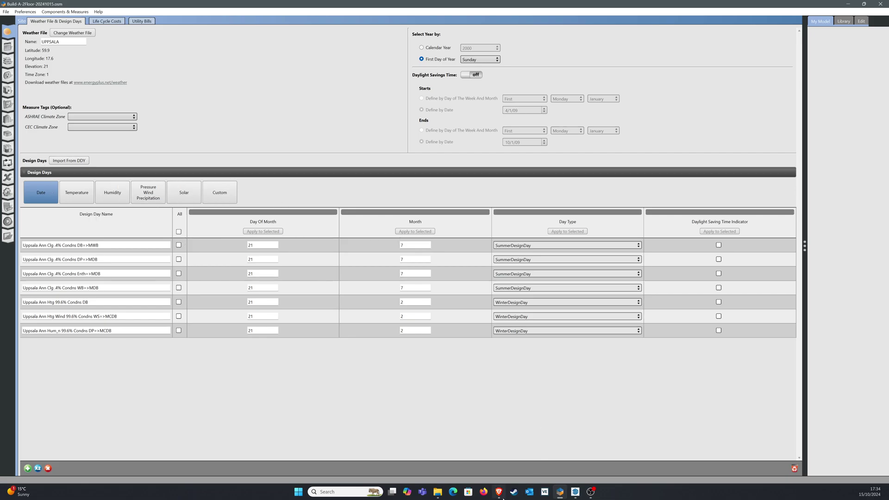
# - Switch to the browser and examine the UP_Uppsala weather files on climate.onebuilding.org, particularly the Uppsala-Arna TMYx.2009-2023 archive
pyautogui.click(499, 492)
pyautogui.click(750, 5)
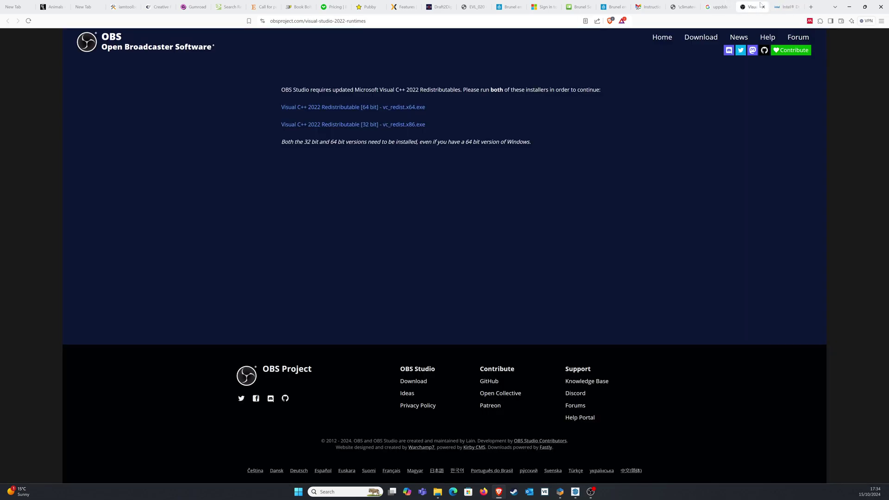
pyautogui.click(679, 5)
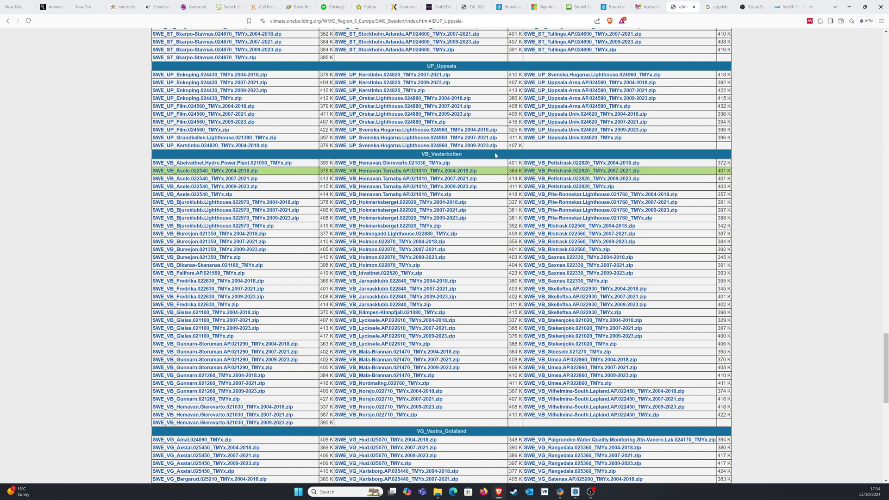
pyautogui.moveTo(424, 66); pyautogui.dragTo(461, 68)
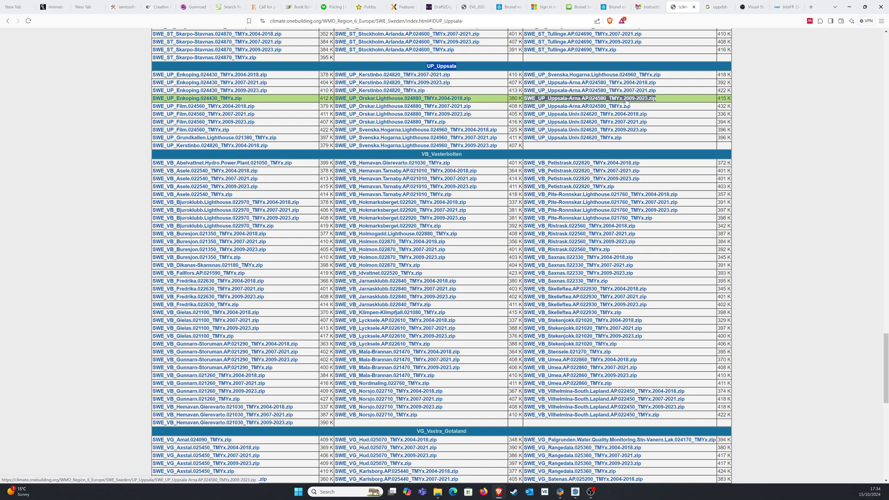
pyautogui.click(629, 101)
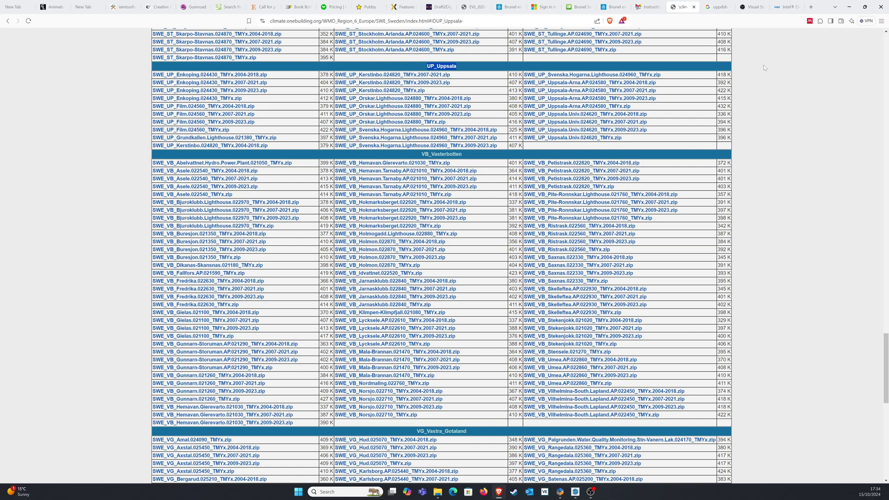
pyautogui.click(640, 99)
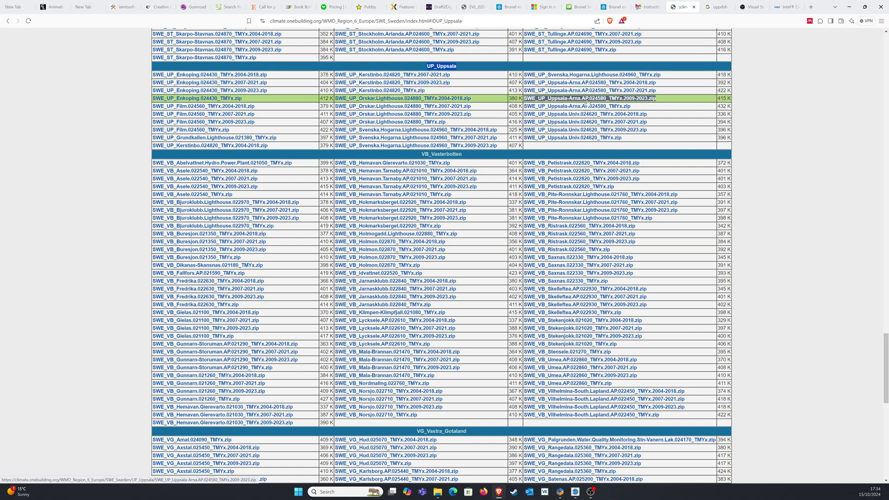
pyautogui.click(586, 83)
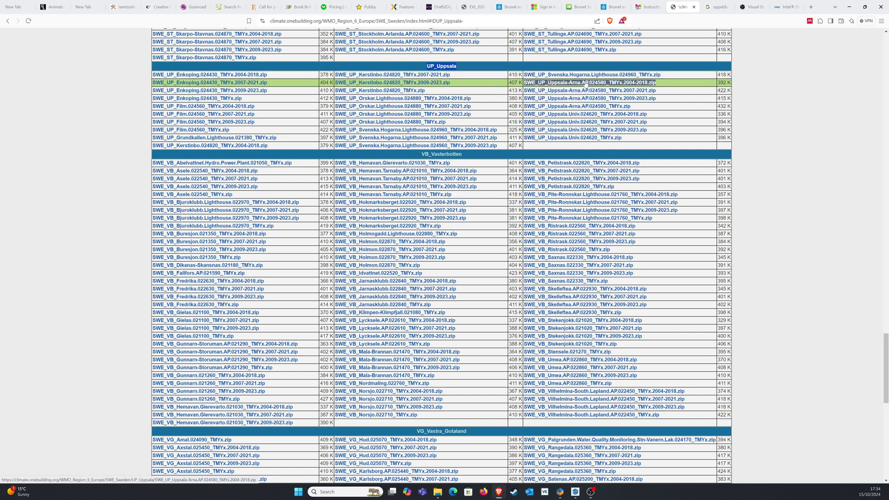
pyautogui.click(643, 99)
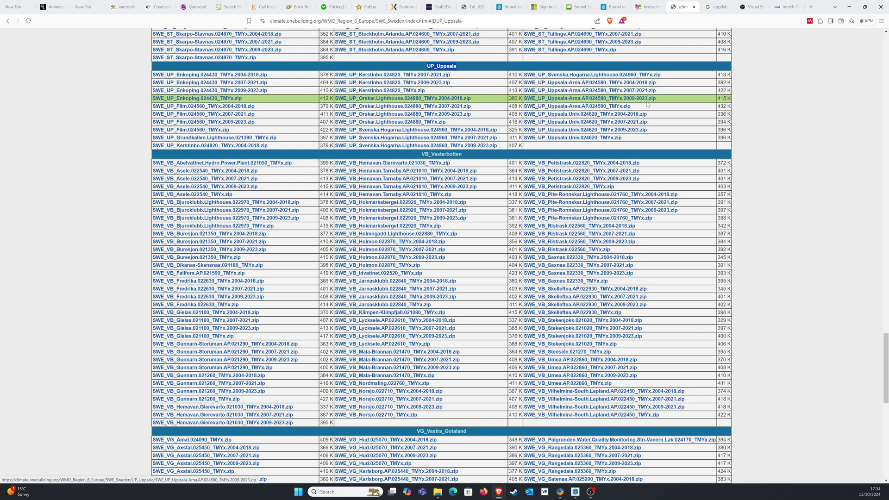
pyautogui.click(648, 99)
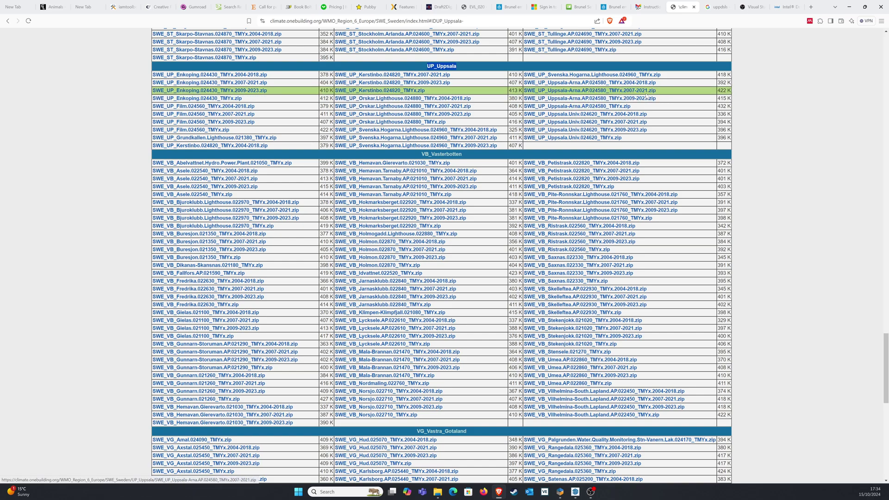
pyautogui.click(648, 100)
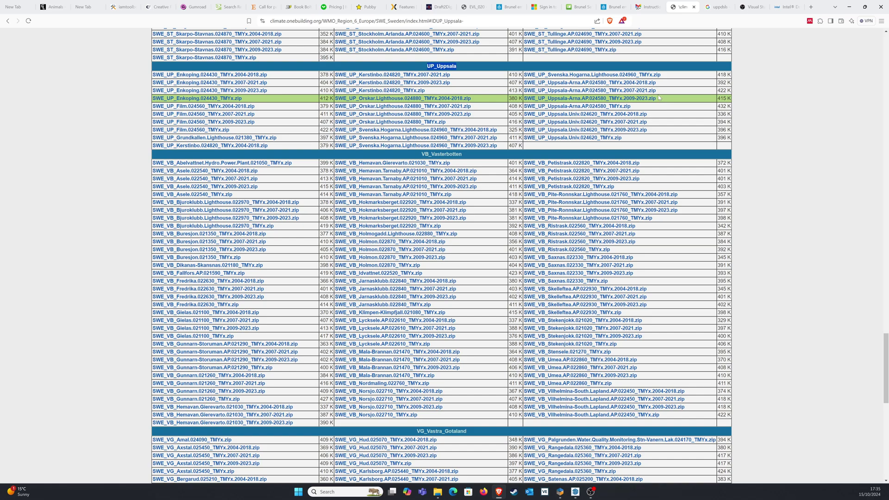
# - Return to the OpenStudio application and open the model's schedule sets
pyautogui.click(848, 8)
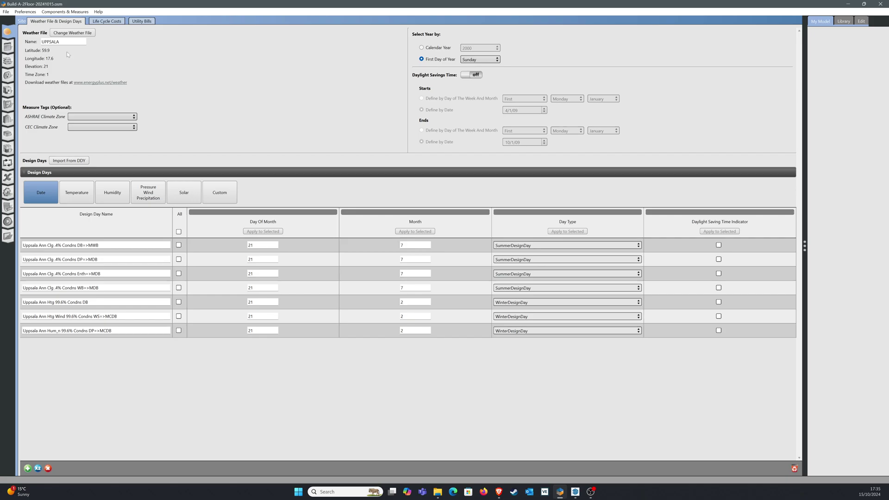
pyautogui.click(10, 48)
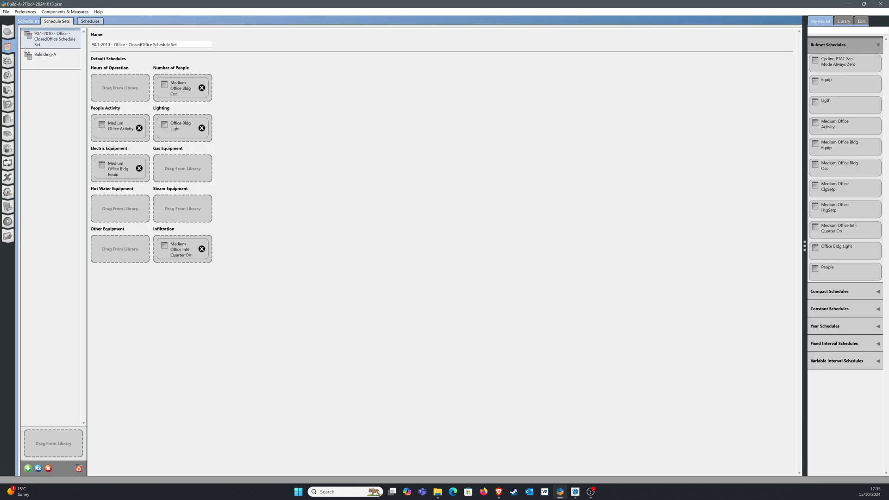
# - Review the Bulinding-A default schedules and the Building-A construction set
pyautogui.click(54, 62)
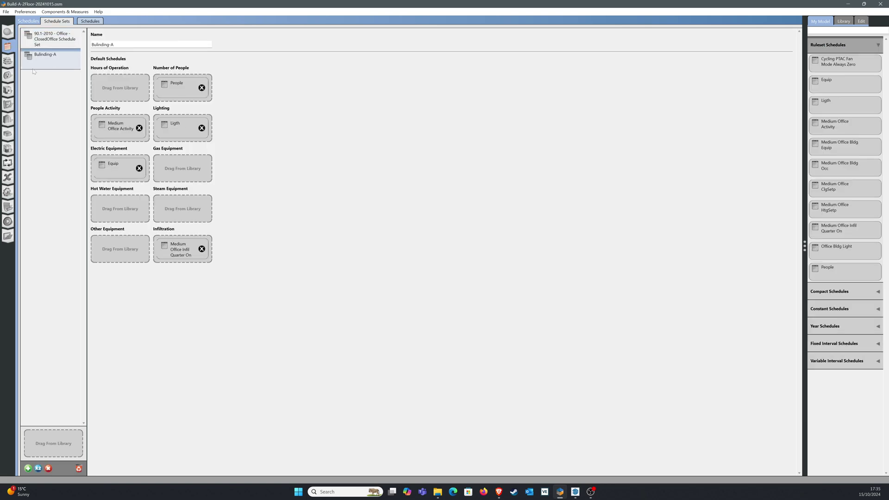
pyautogui.click(9, 68)
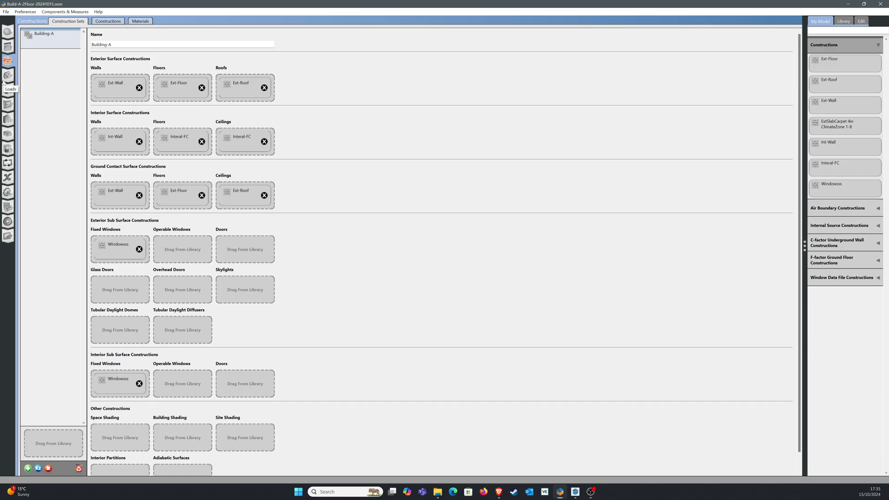
# - Open the surface list of the spaces and inspect the construction assigned to Roof-1
pyautogui.click(7, 136)
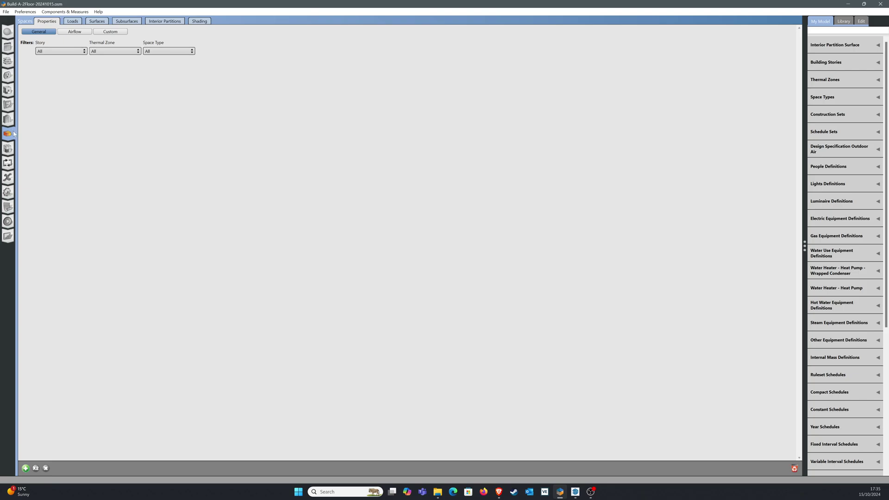
pyautogui.click(10, 136)
pyautogui.click(97, 21)
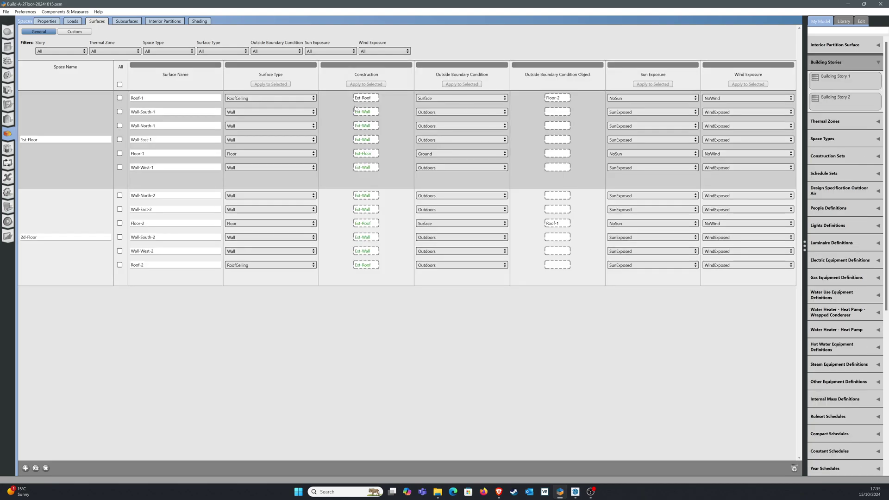
pyautogui.click(176, 98)
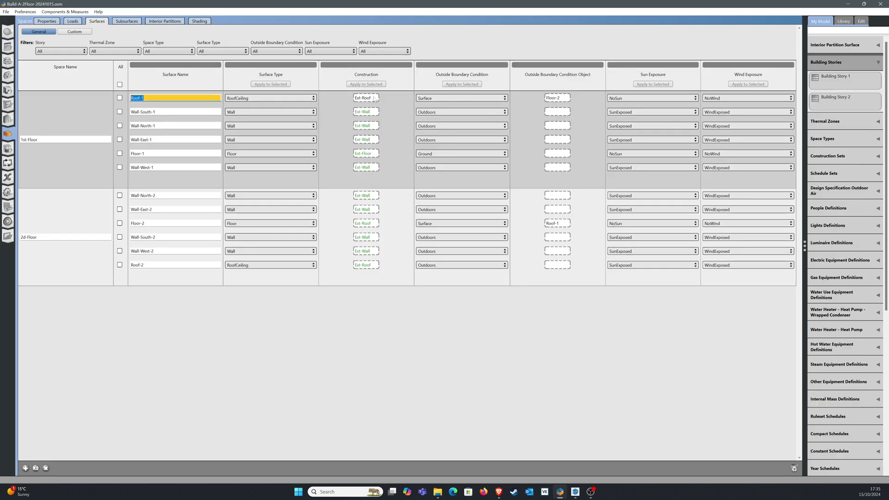
pyautogui.click(374, 99)
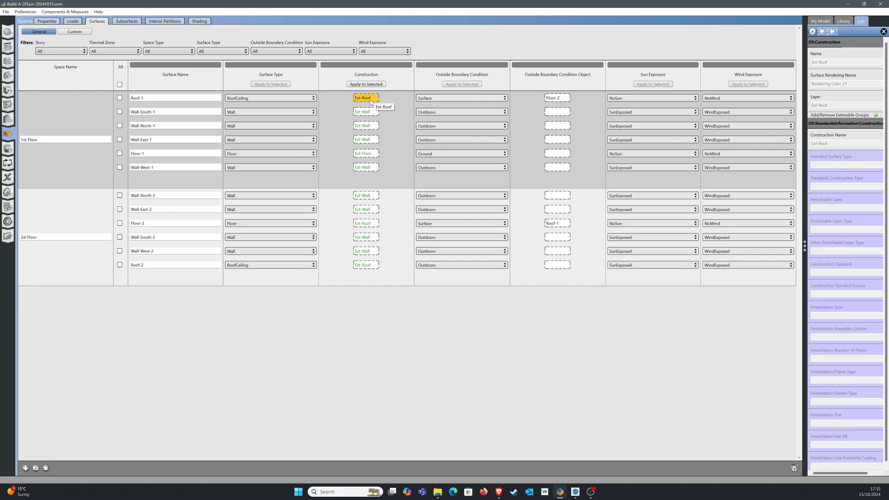
# - Assign the library's Cycling PTAC DX Clg Elec Htg unit to Thermal Zone 1 as zone equipment
pyautogui.click(10, 150)
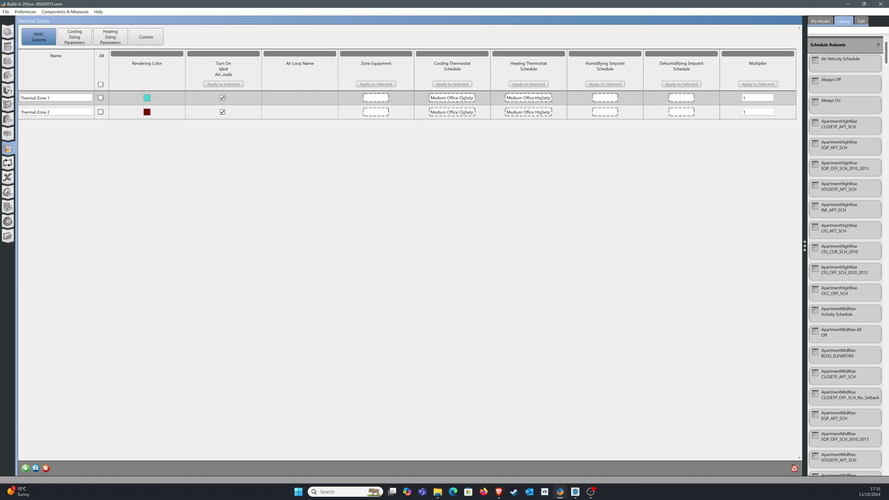
pyautogui.click(223, 98)
pyautogui.click(823, 23)
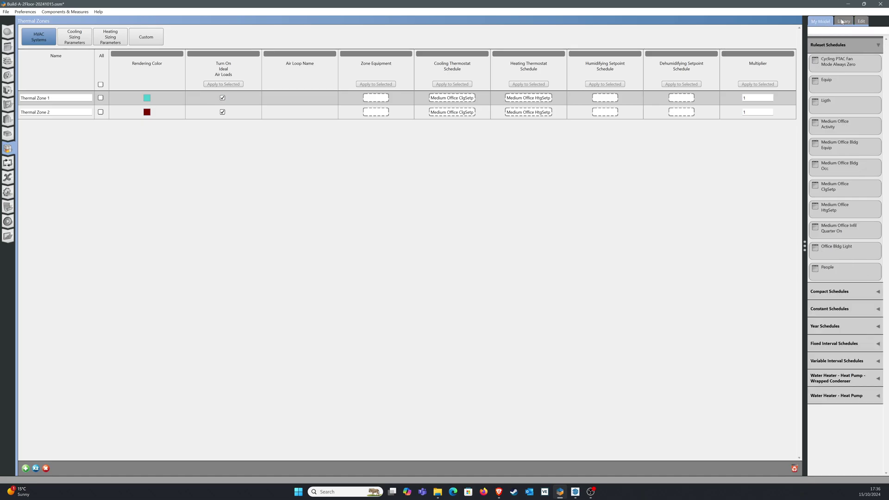
pyautogui.click(843, 22)
pyautogui.click(870, 46)
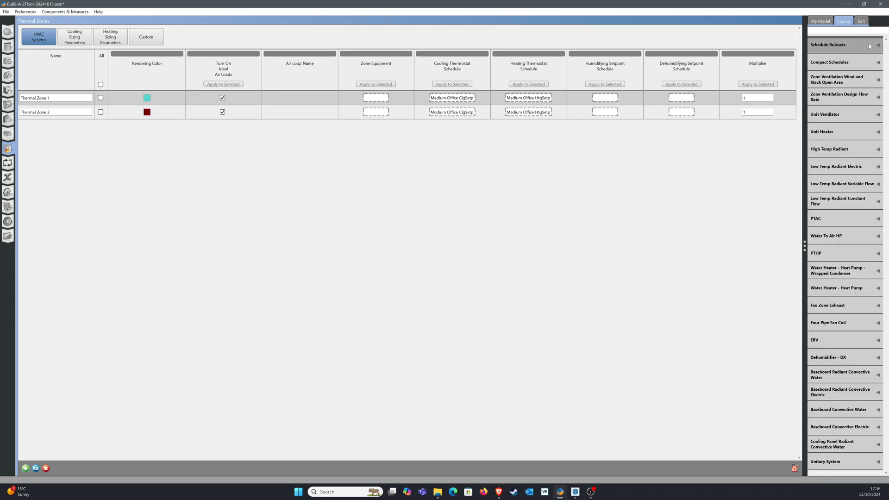
pyautogui.click(829, 217)
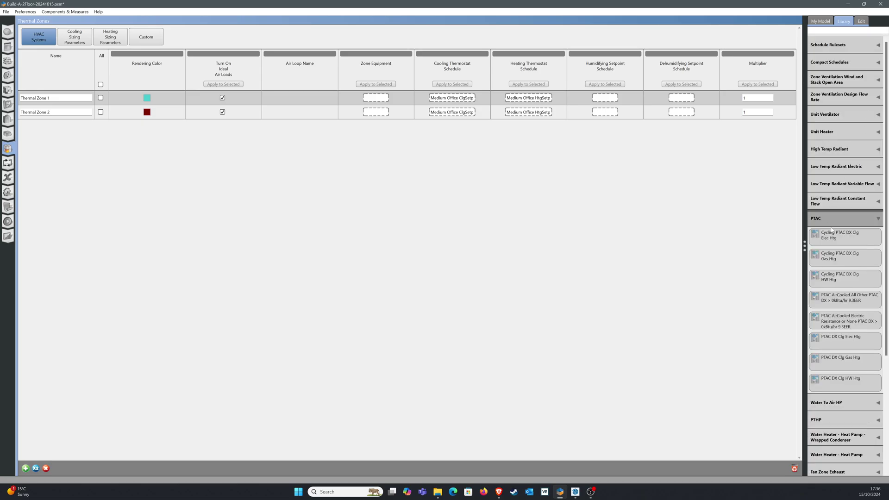
pyautogui.moveTo(832, 236); pyautogui.dragTo(378, 98)
pyautogui.click(373, 98)
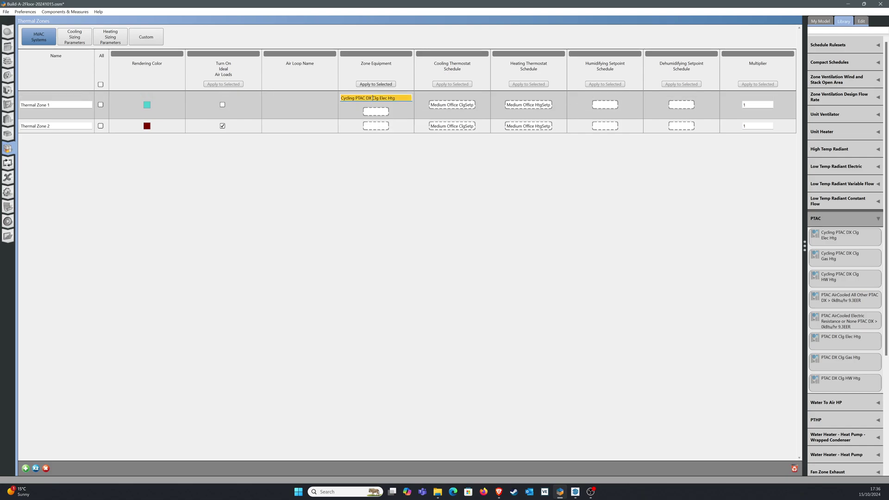
# - Select all thermal zones and apply Thermal Zone 1's Cycling PTAC DX Clg Elec Htg equipment to them
pyautogui.click(100, 85)
pyautogui.click(390, 98)
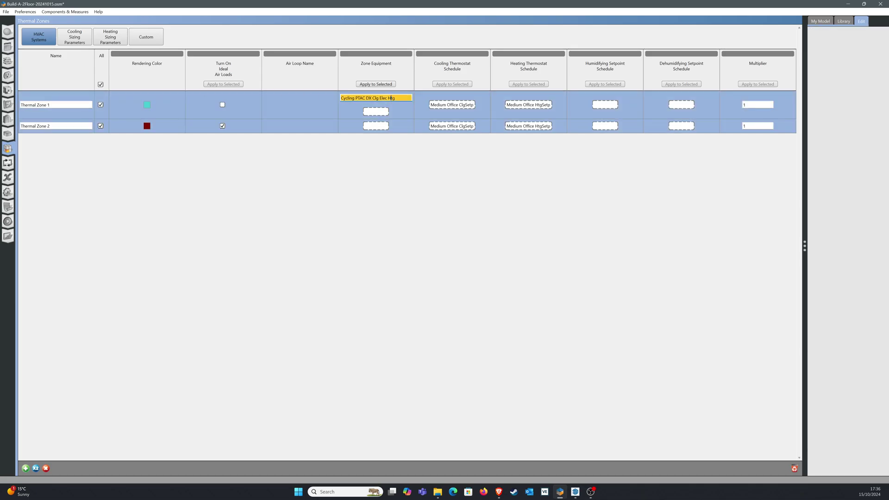
pyautogui.click(379, 84)
# - Remove all the PTAC units from both thermal zones and turn ideal air loads back on
pyautogui.click(388, 112)
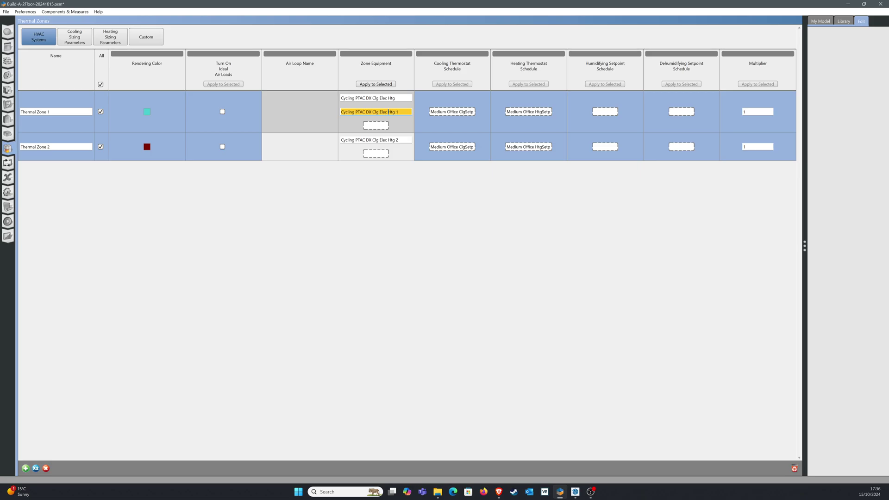
pyautogui.press('Delete')
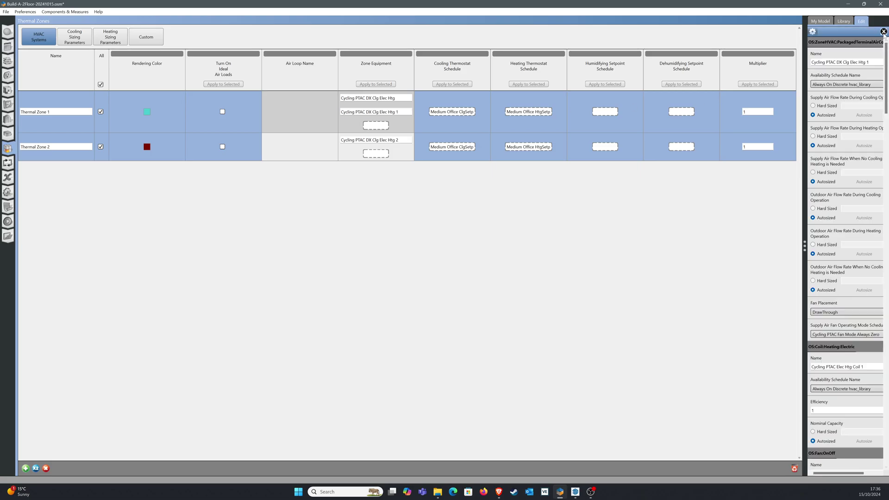
pyautogui.click(395, 98)
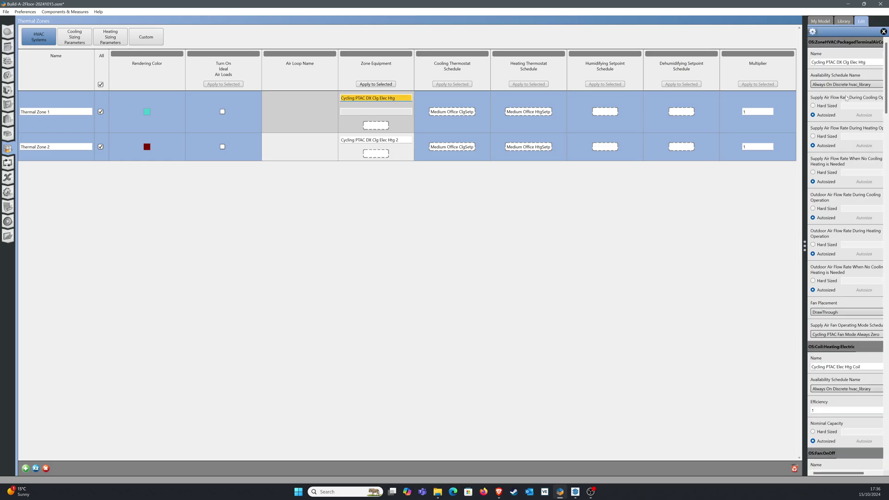
pyautogui.scroll(-3, 830, 324)
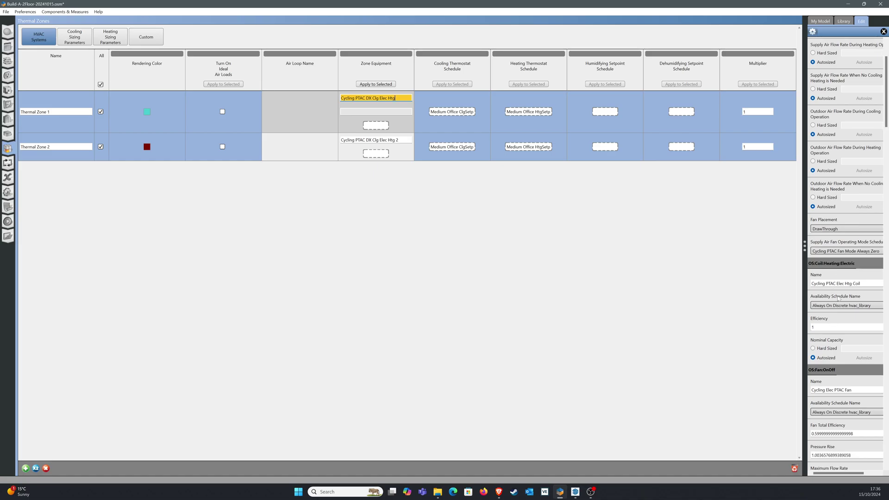
pyautogui.scroll(-3, 841, 150)
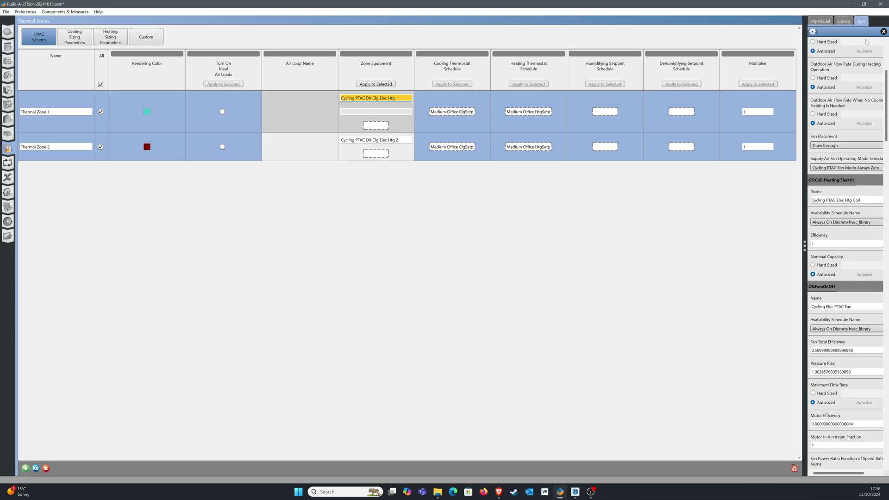
pyautogui.press('Delete')
pyautogui.click(376, 140)
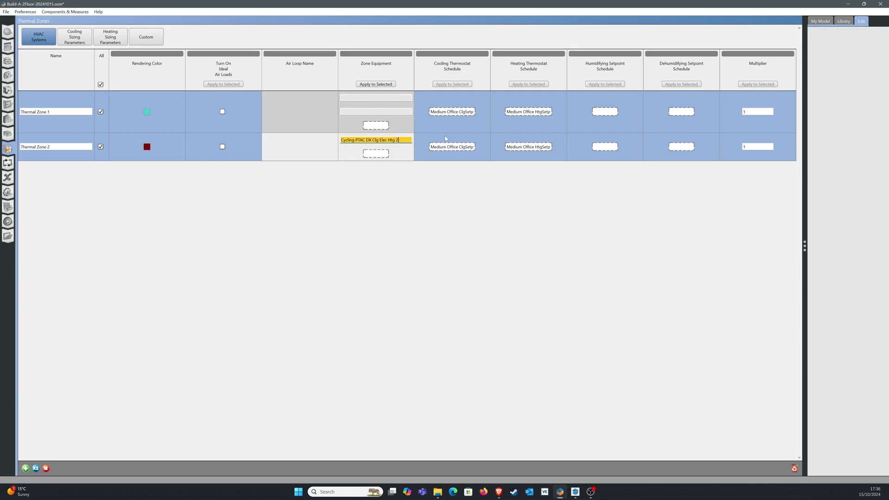
pyautogui.click(884, 32)
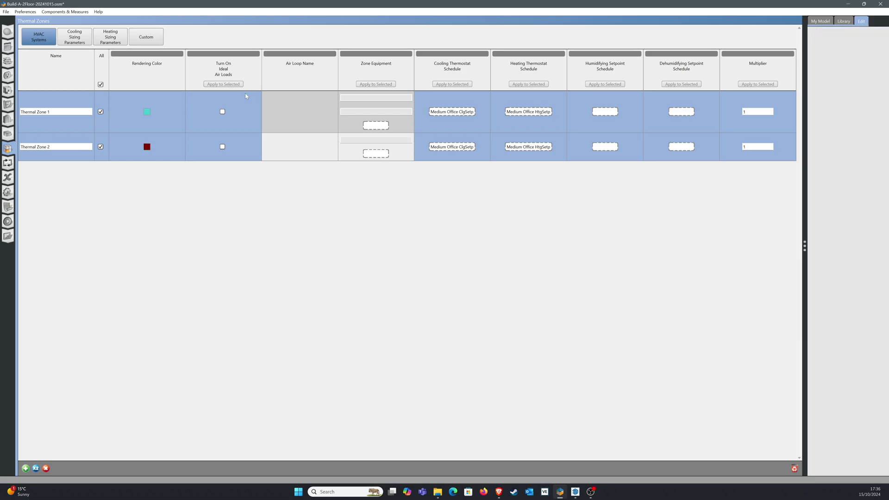
pyautogui.click(223, 111)
# - Run the energy simulation of the model
pyautogui.click(9, 222)
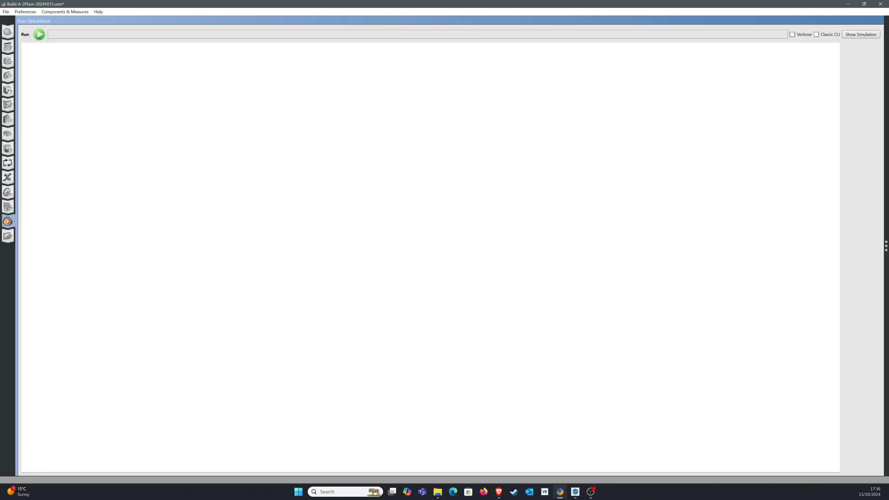
pyautogui.click(40, 35)
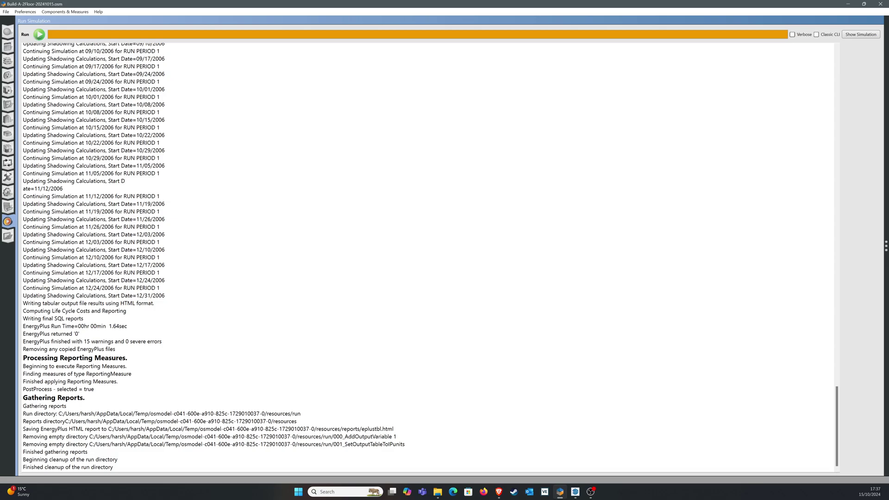
# - Add the Add Meter measure from the library's Reporting QAQC group to the OpenStudio measures
pyautogui.click(8, 208)
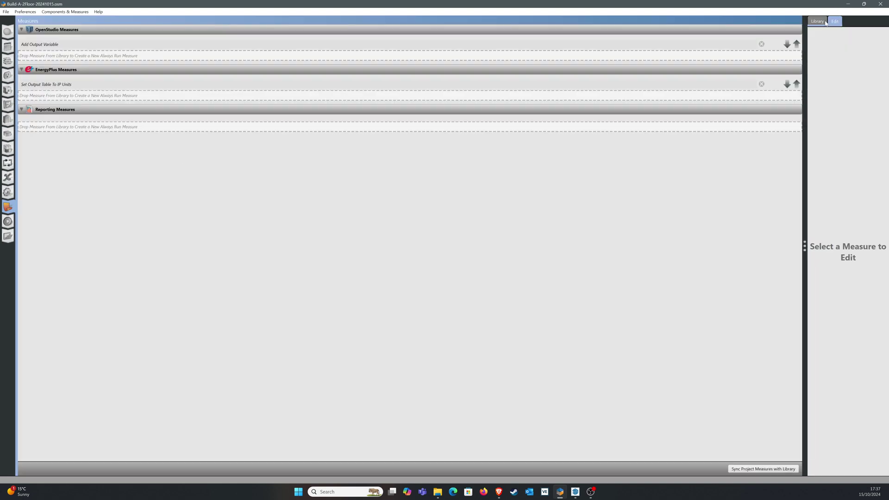
pyautogui.click(825, 22)
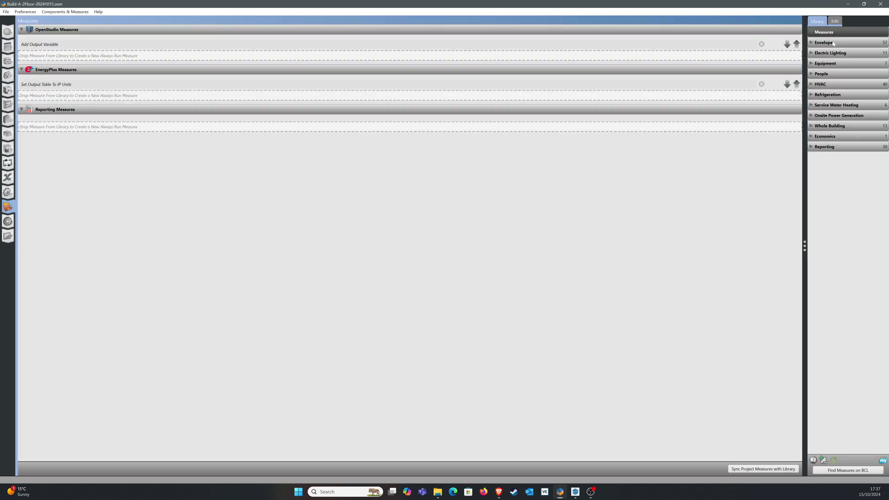
pyautogui.click(813, 147)
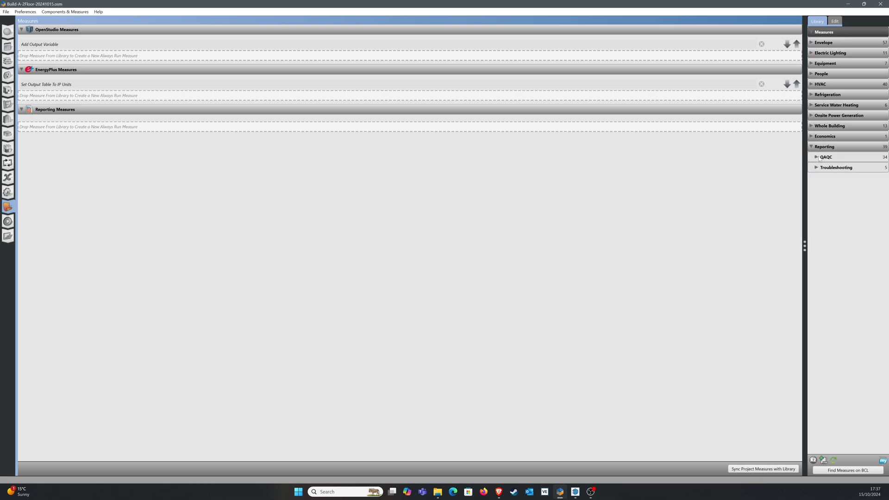
pyautogui.click(817, 157)
pyautogui.moveTo(844, 183); pyautogui.dragTo(72, 55)
pyautogui.click(72, 54)
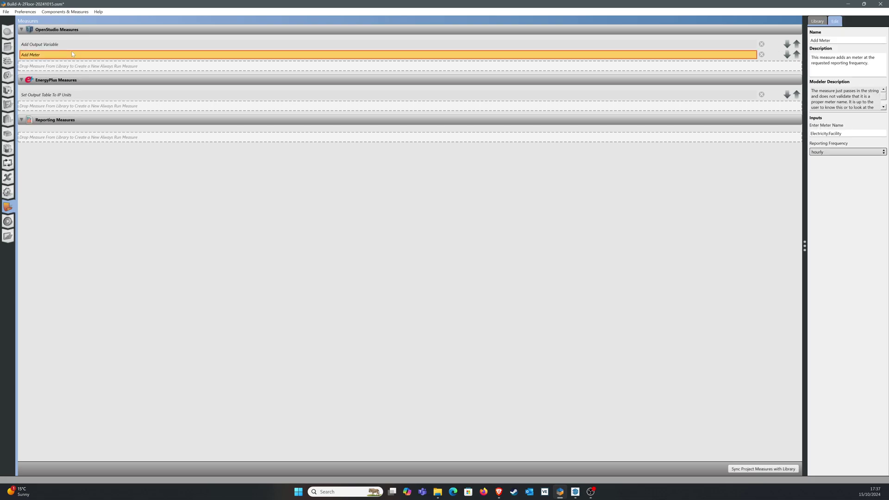
# - Examine the Add Meter measure's reporting frequency options and meter name
pyautogui.click(831, 153)
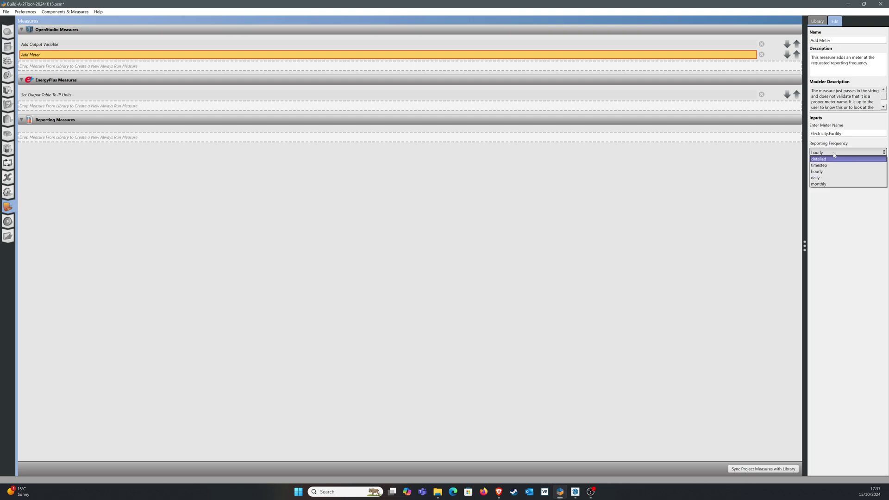
pyautogui.click(844, 141)
pyautogui.click(847, 133)
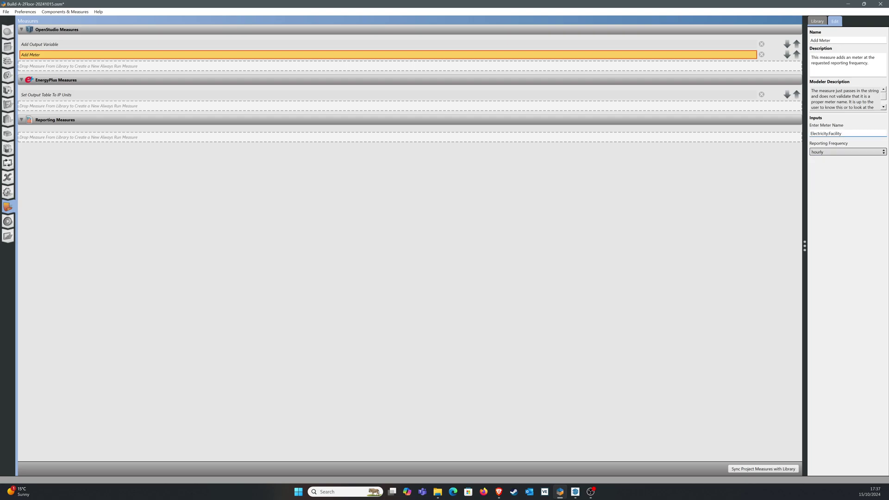
# - Remove the Add Meter and Add Output Variable measures from the OpenStudio measures
pyautogui.click(78, 44)
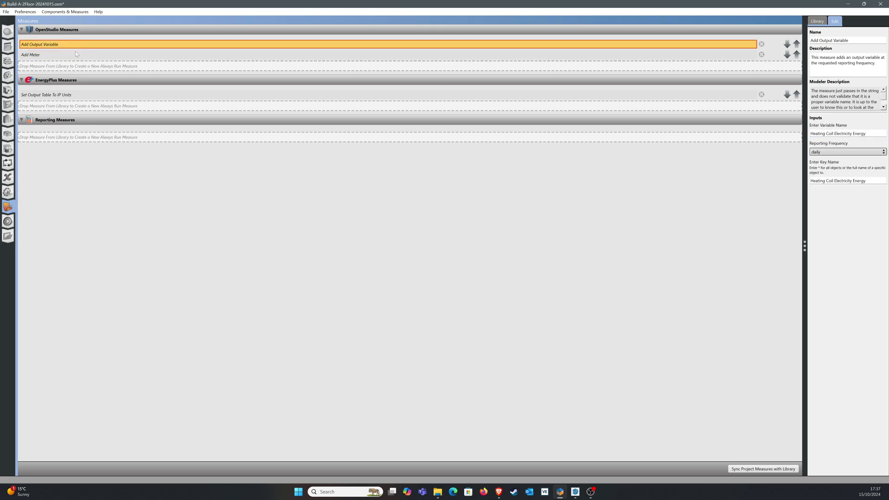
pyautogui.click(72, 55)
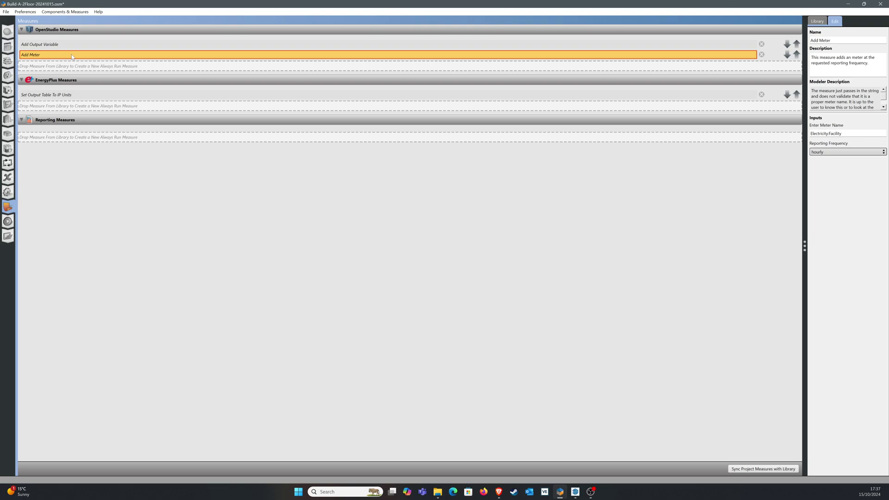
pyautogui.click(762, 54)
pyautogui.click(762, 45)
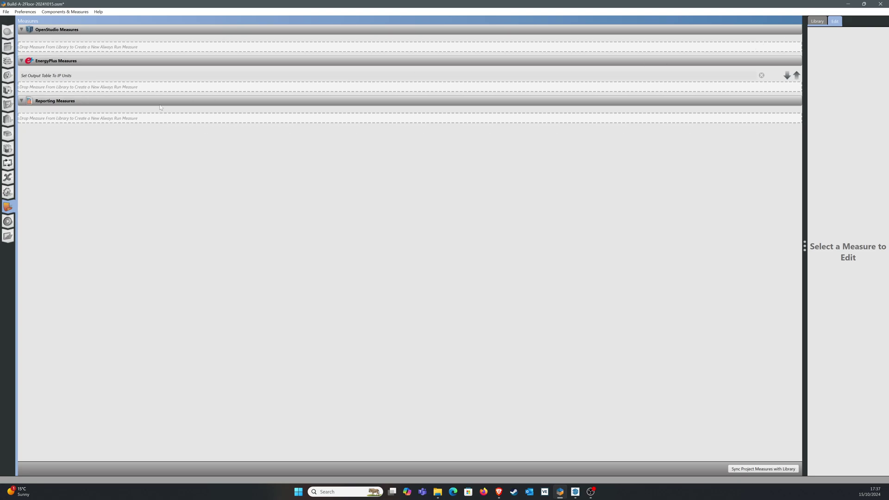
# - Rerun the energy simulation with the reduced set of measures
pyautogui.click(11, 227)
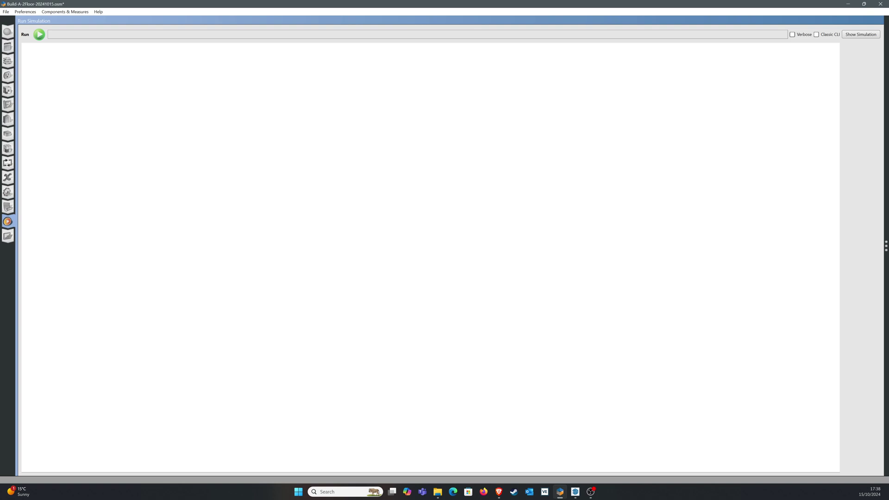
pyautogui.click(39, 34)
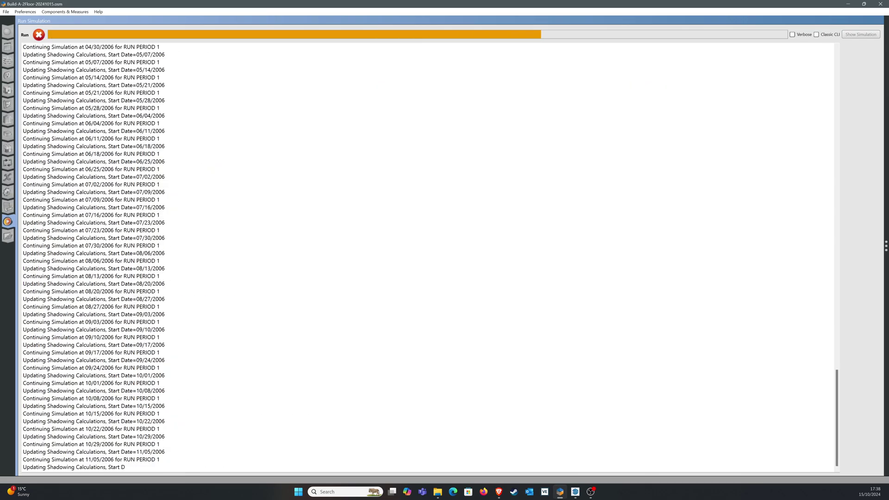
# - Open the EnergyPlus results and examine the site and source energy per building area and the district heating end use
pyautogui.click(9, 237)
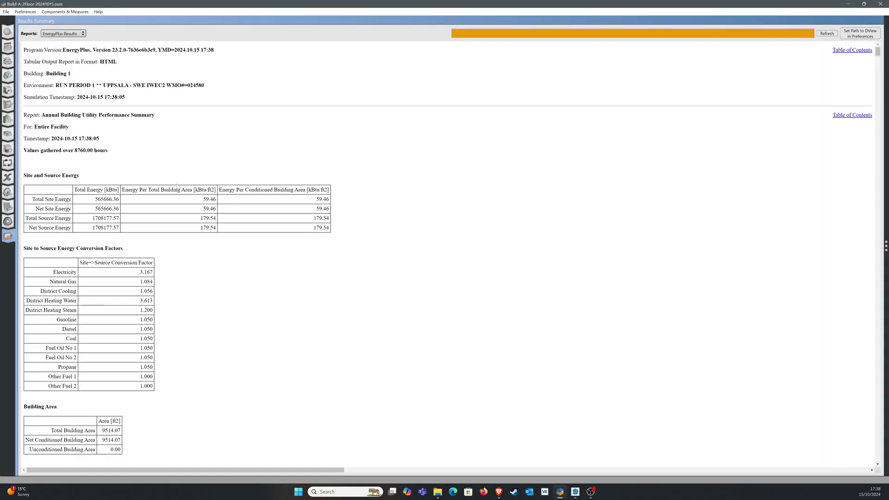
pyautogui.moveTo(218, 200); pyautogui.dragTo(206, 205)
pyautogui.click(205, 205)
pyautogui.scroll(-4, 205, 204)
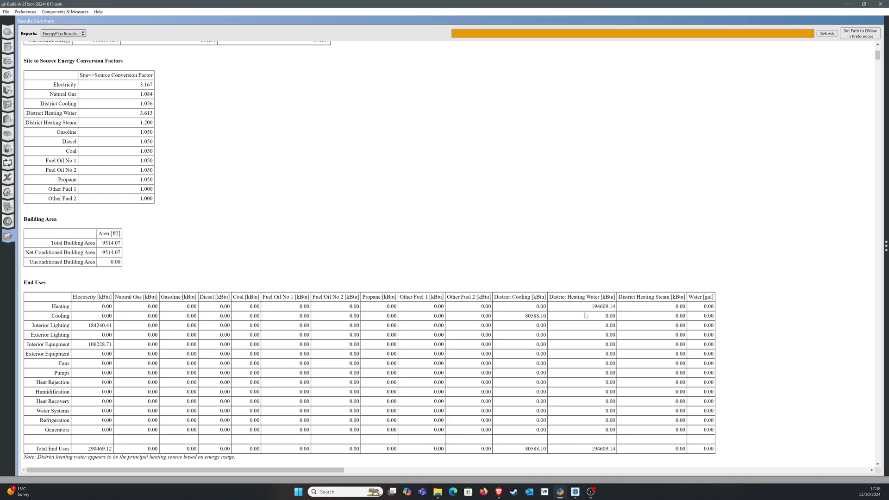
pyautogui.moveTo(597, 306); pyautogui.dragTo(616, 306)
pyautogui.click(592, 308)
pyautogui.scroll(1, 245, 195)
pyautogui.scroll(3, 245, 195)
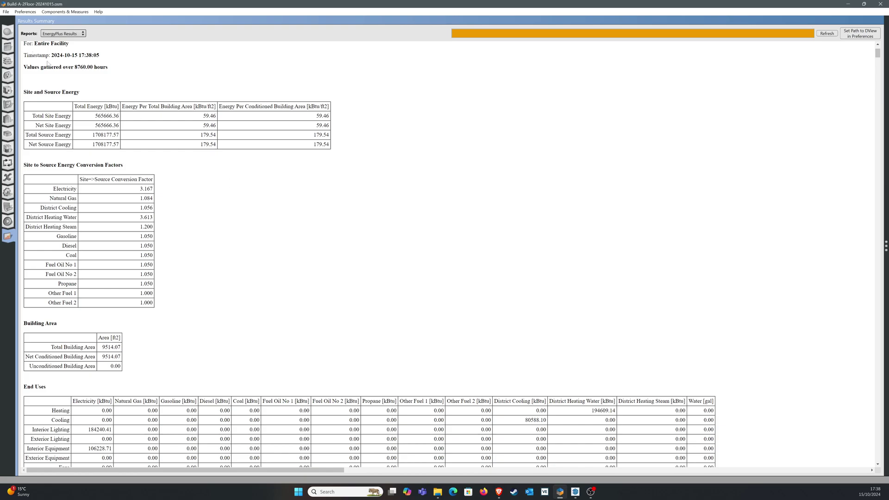
# - Export the model as an IDF into the Final Files IDF folder, replacing the existing UppsalaBuilding_20241015 file
pyautogui.click(6, 11)
pyautogui.moveTo(12, 88)
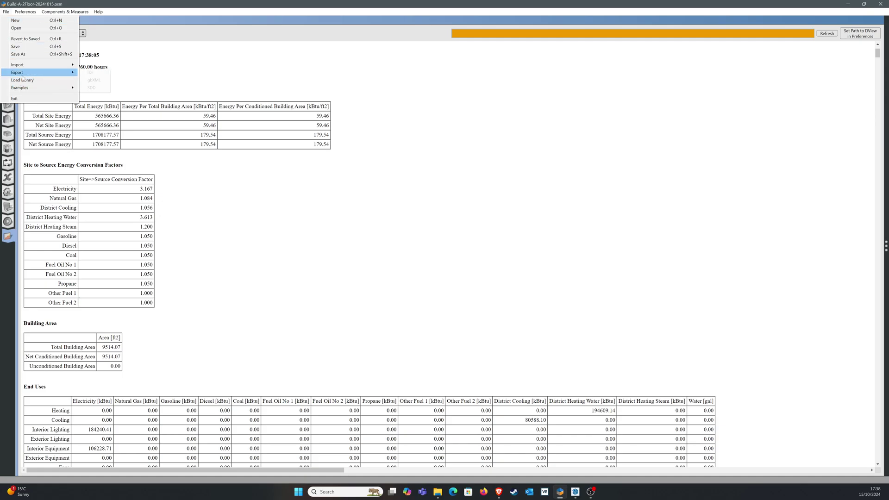
pyautogui.click(107, 77)
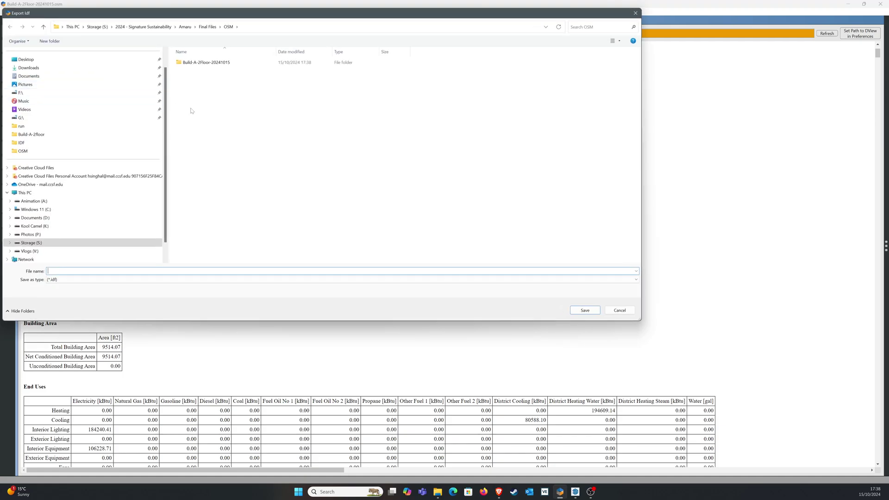
pyautogui.click(207, 26)
pyautogui.doubleClick(186, 62)
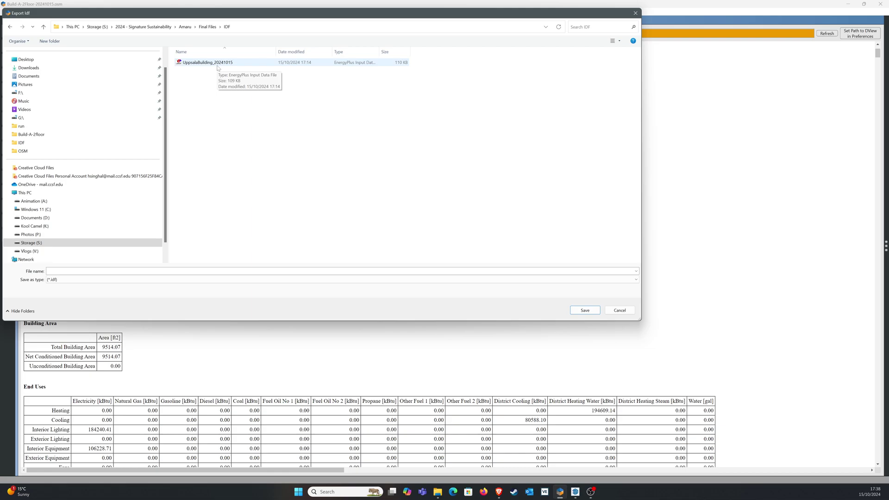
pyautogui.doubleClick(219, 63)
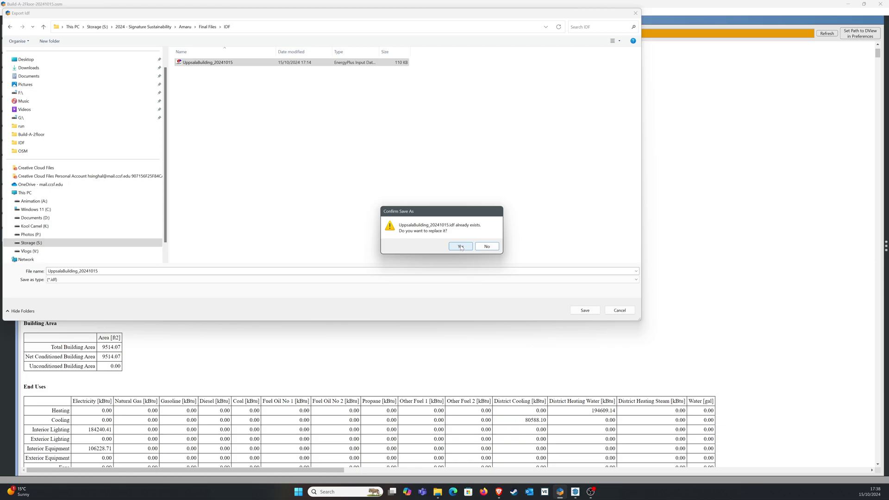
pyautogui.click(460, 244)
pyautogui.click(462, 248)
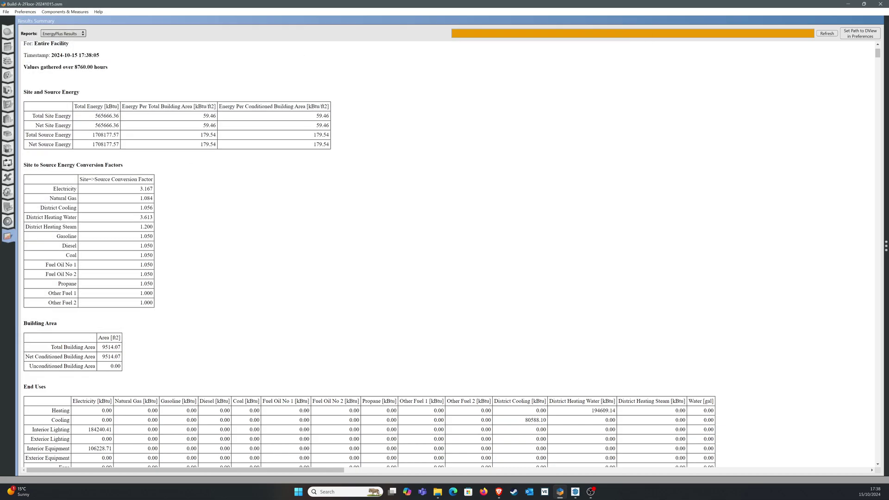
# - Switch to File Explorer and delete everything in the IDF folder except the UppsalaBuilding_20241015 EnergyPlus input data file
pyautogui.press('super+e')
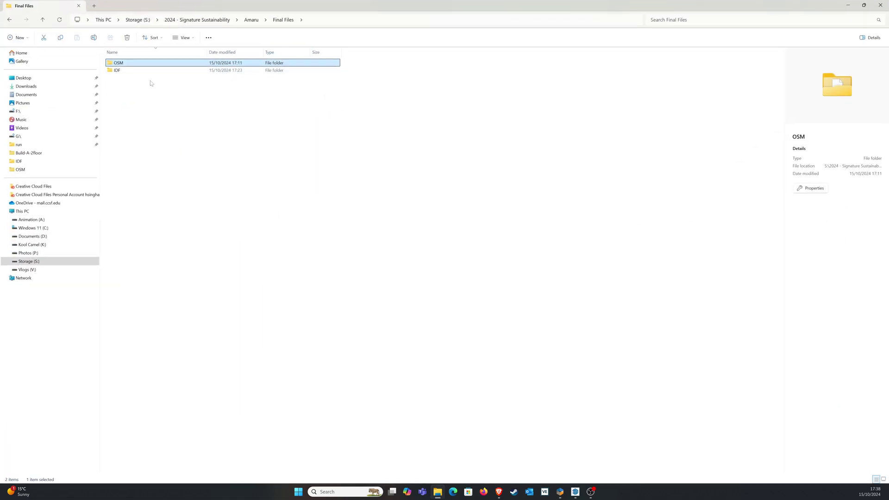
pyautogui.doubleClick(113, 70)
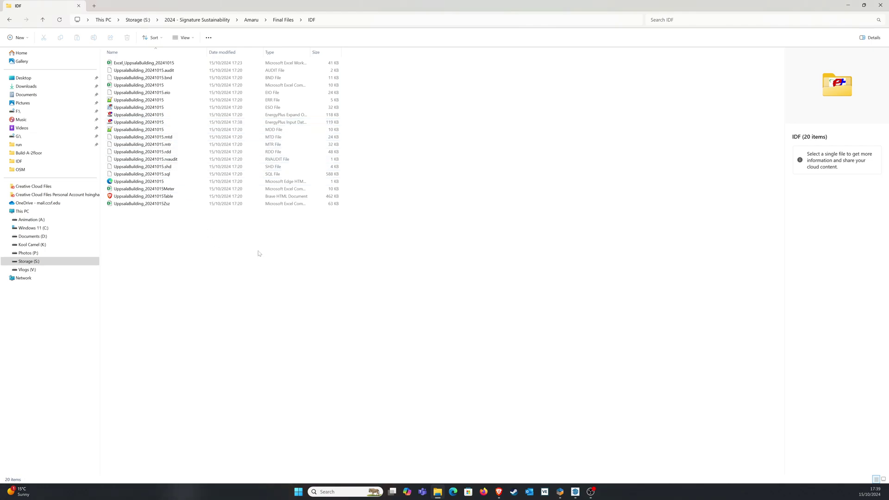
pyautogui.moveTo(304, 253); pyautogui.dragTo(148, 129)
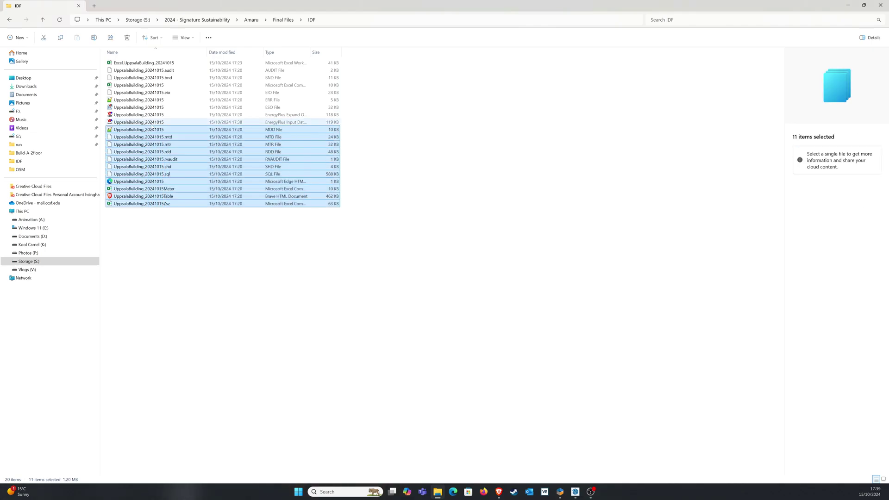
pyautogui.press('Delete')
pyautogui.moveTo(407, 64); pyautogui.dragTo(113, 118)
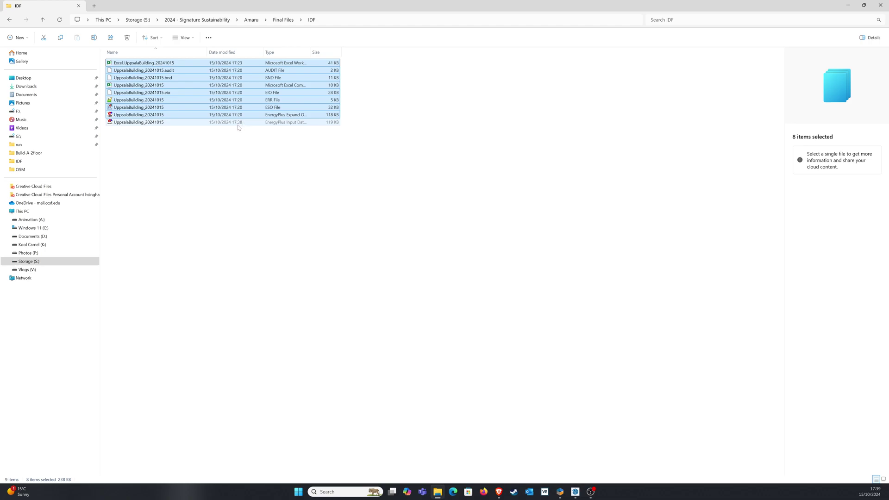
pyautogui.press('Delete')
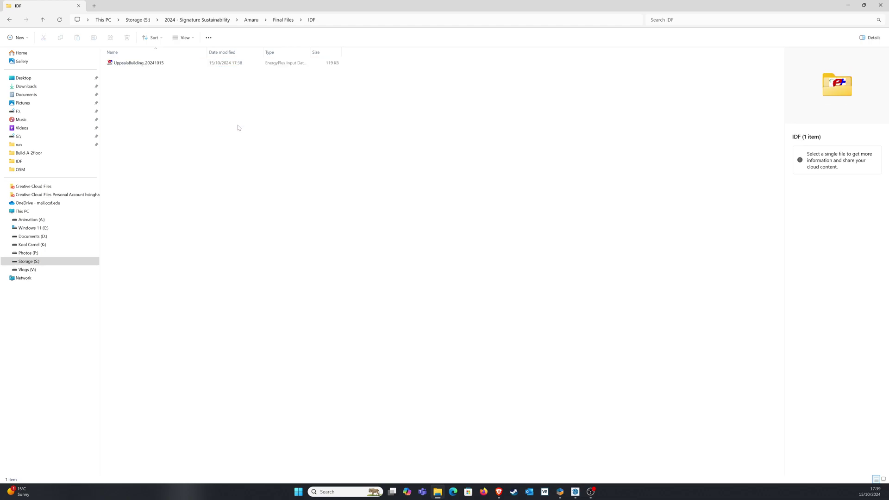
# - Open the UppsalaBuilding_20241015 input file in EP-Launch and simulate it with the SWE_UPPSALA_024580_IW2 weather file
pyautogui.doubleClick(156, 64)
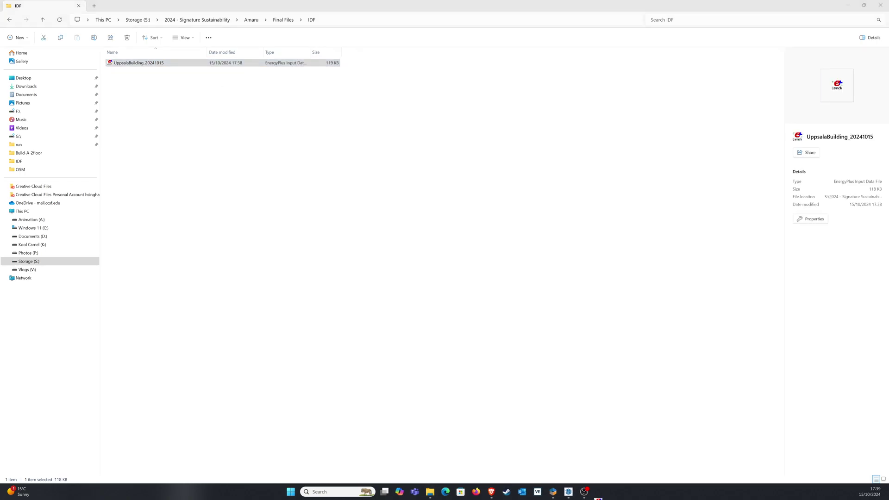
pyautogui.moveTo(37, 154); pyautogui.dragTo(475, 107)
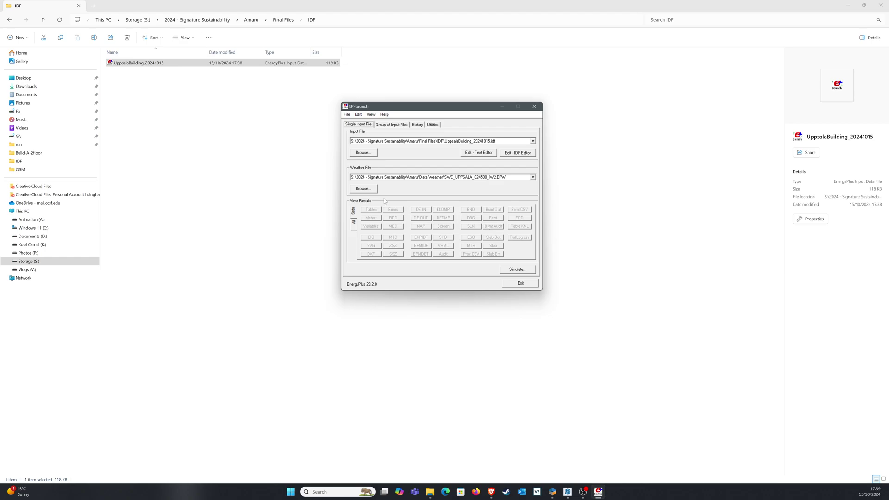
pyautogui.click(364, 188)
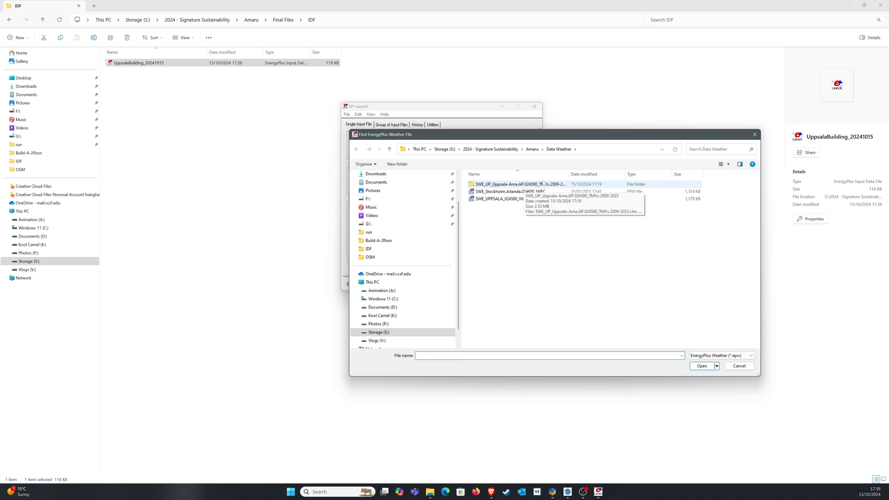
pyautogui.moveTo(569, 174); pyautogui.dragTo(603, 174)
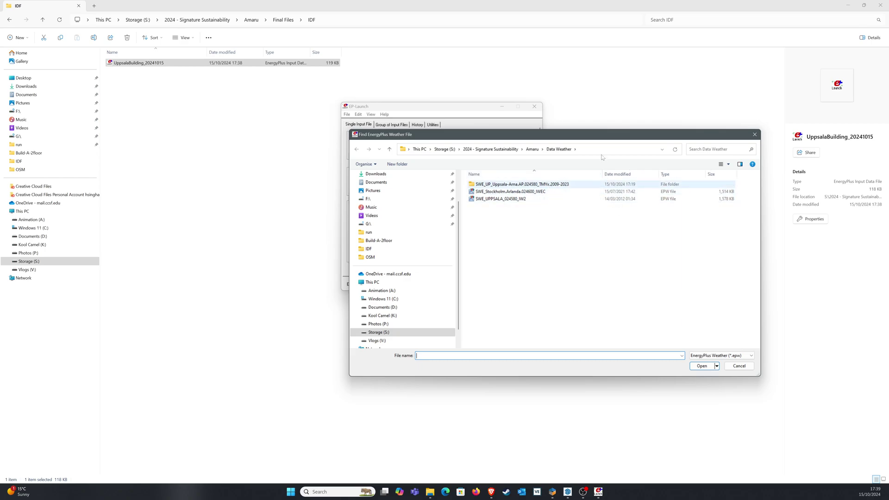
pyautogui.doubleClick(513, 204)
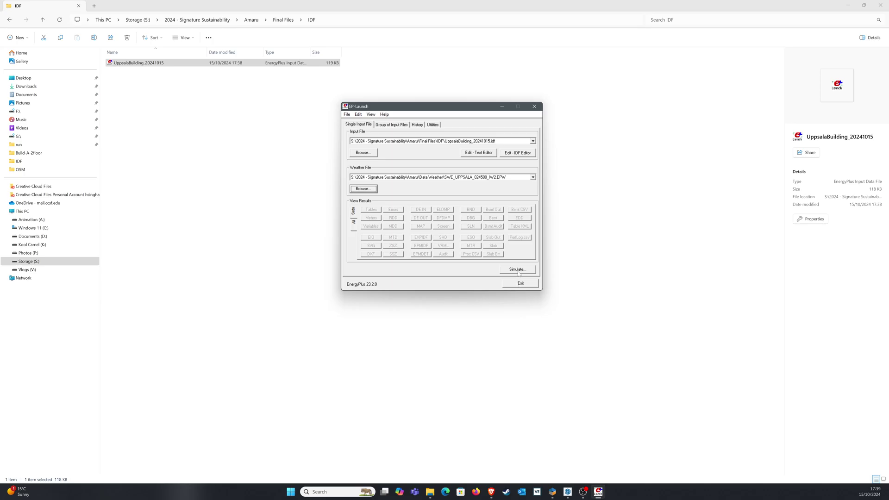
pyautogui.click(517, 269)
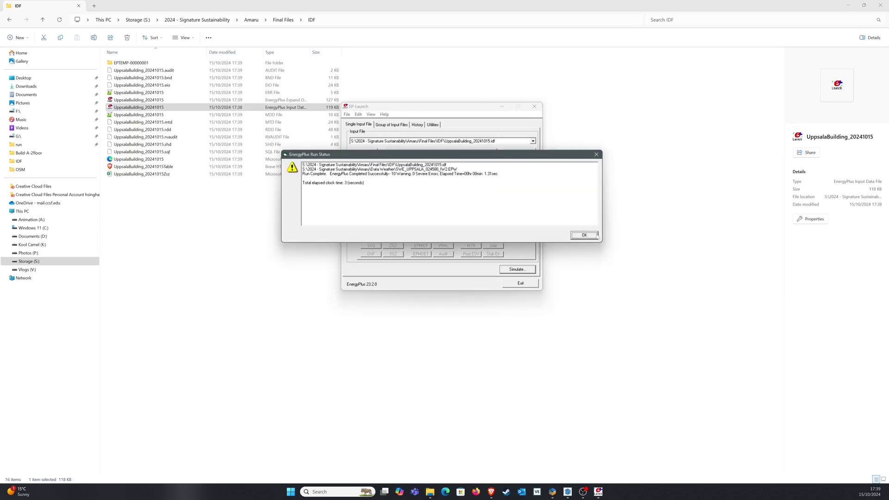
pyautogui.click(584, 235)
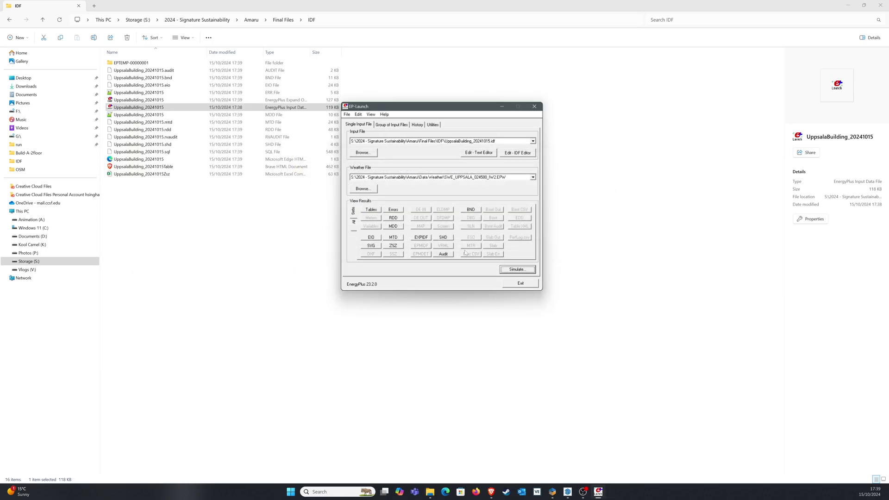
# - Open the simulation's RDD file and examine the available output variables, including the Zone Total Internal Latent Gain entries
pyautogui.click(399, 219)
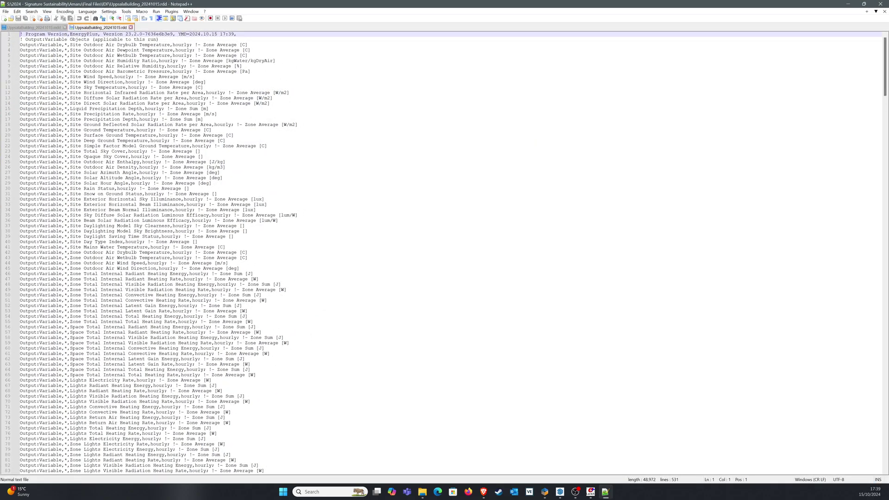
pyautogui.scroll(-3, 445, 253)
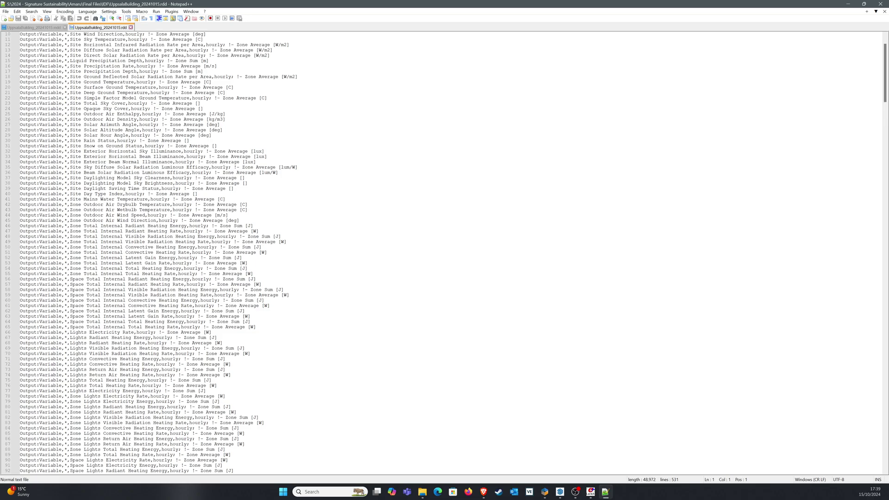
pyautogui.moveTo(248, 263); pyautogui.dragTo(53, 263)
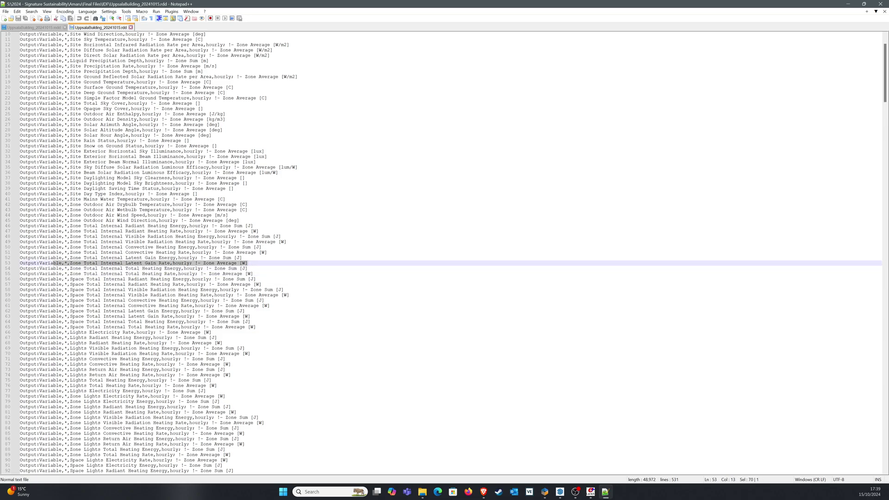
pyautogui.click(103, 258)
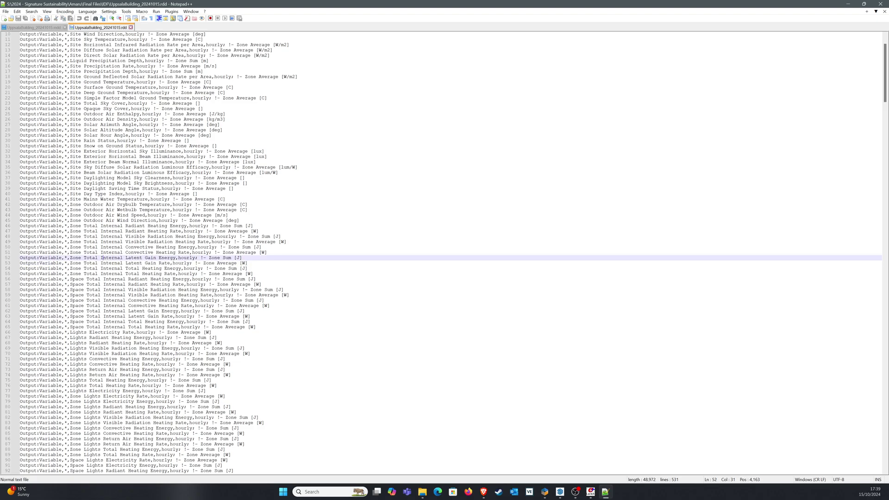
pyautogui.click(850, 3)
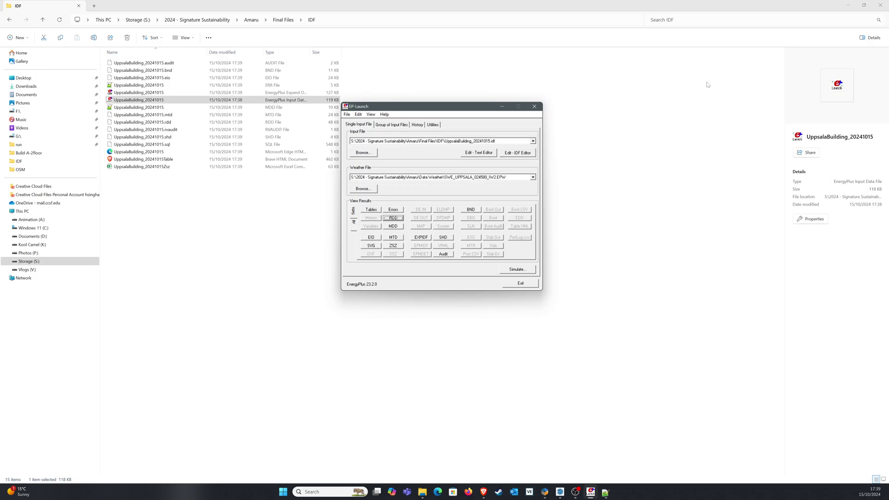
# - Open the simulation's MDD meter file and close the other two open text files
pyautogui.click(396, 227)
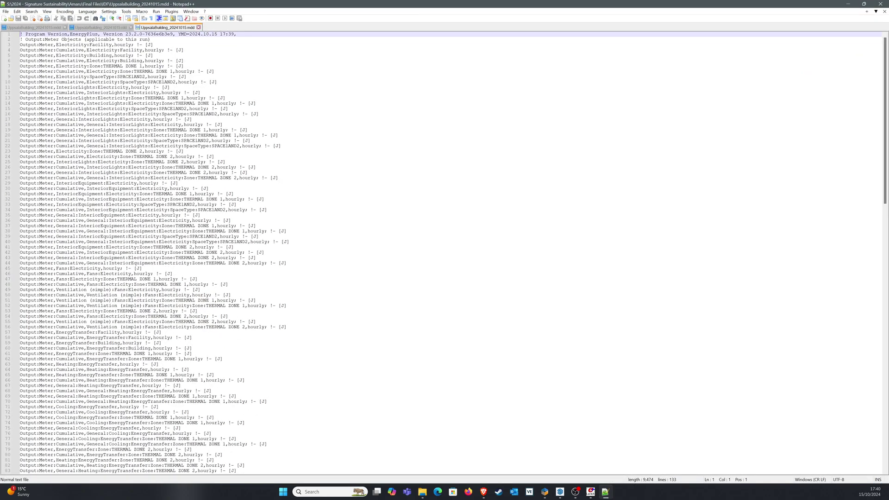
pyautogui.click(65, 28)
pyautogui.click(65, 28)
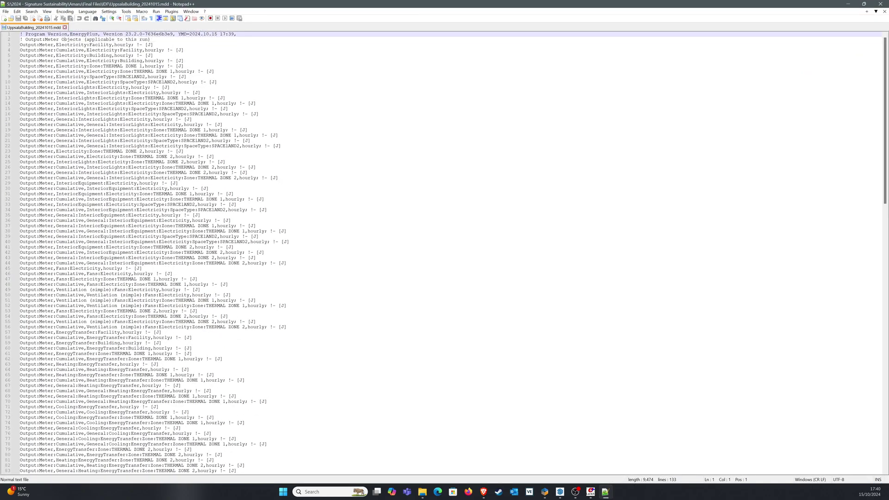
# - Search the meter list for "heat" and copy the meter name Heating:EnergyTransfer
pyautogui.click(259, 236)
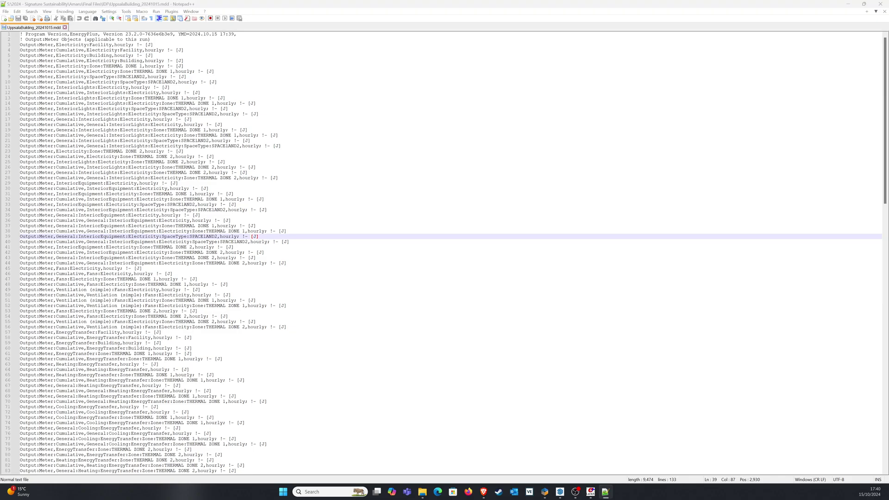
pyautogui.hotkey('ctrl', 'f')
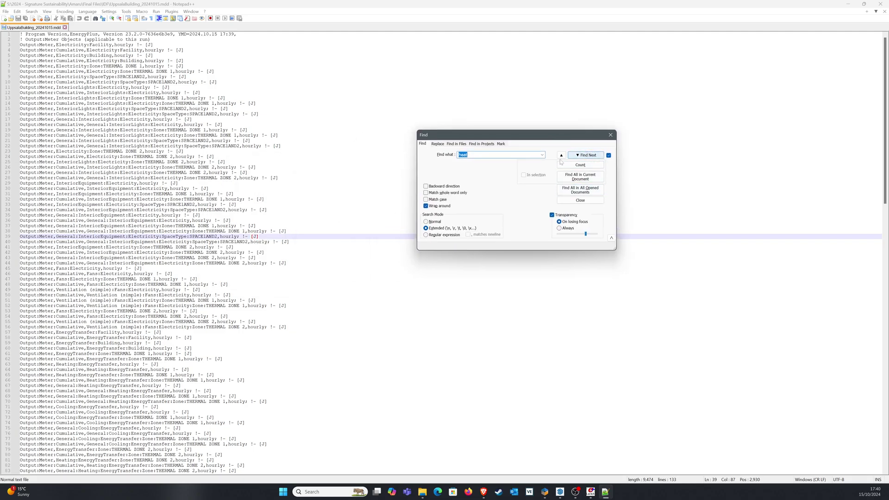
pyautogui.click(488, 155)
pyautogui.press('Return')
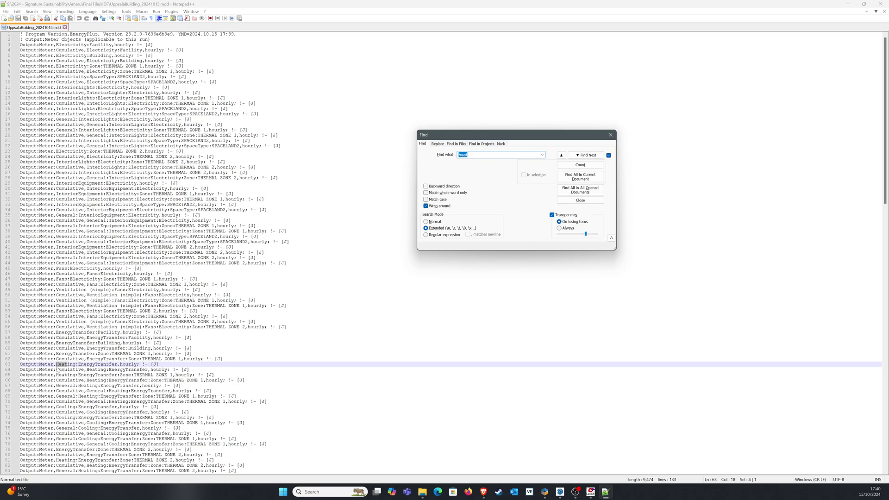
pyautogui.moveTo(55, 360); pyautogui.dragTo(118, 365)
pyautogui.click(119, 365)
pyautogui.click(57, 365)
pyautogui.rightClick(113, 369)
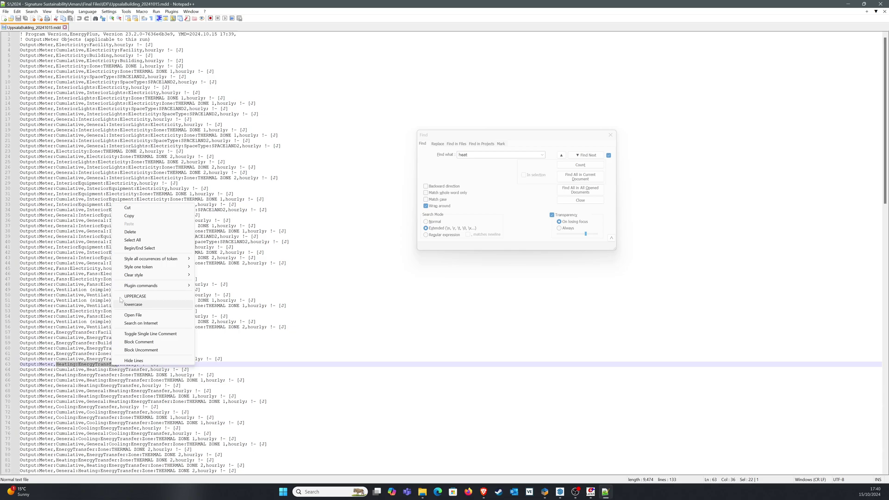
pyautogui.click(130, 216)
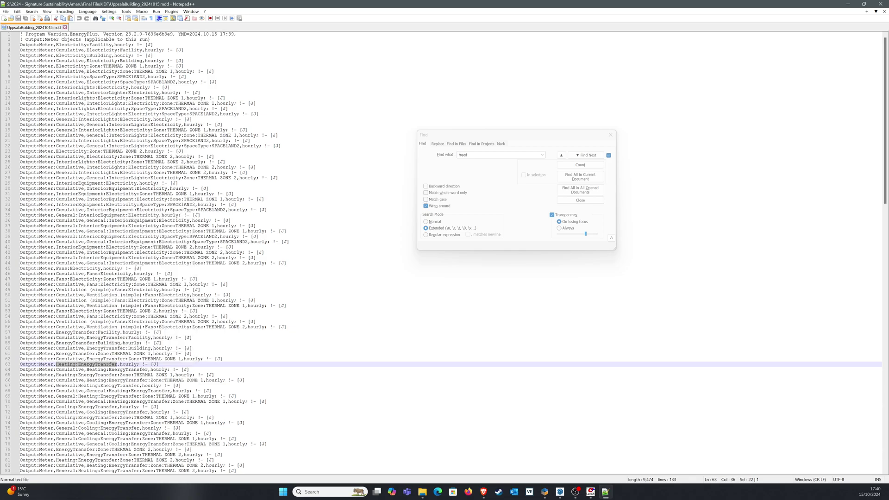
pyautogui.click(610, 134)
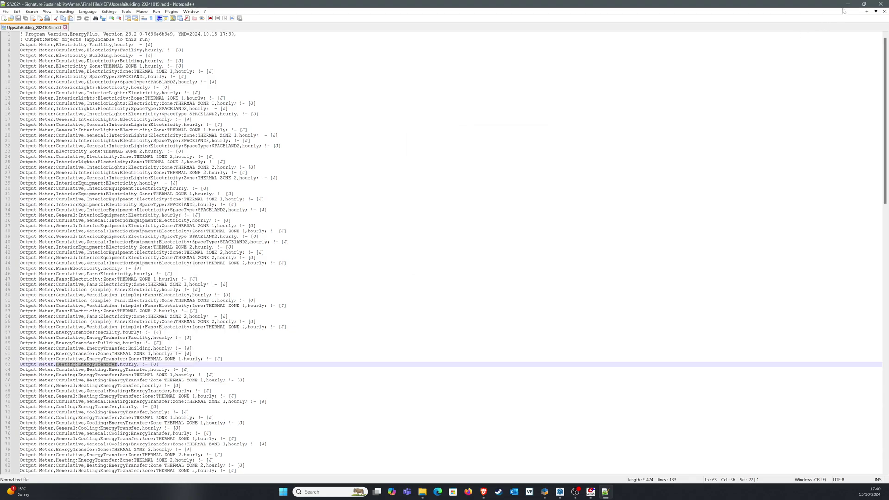
pyautogui.click(845, 4)
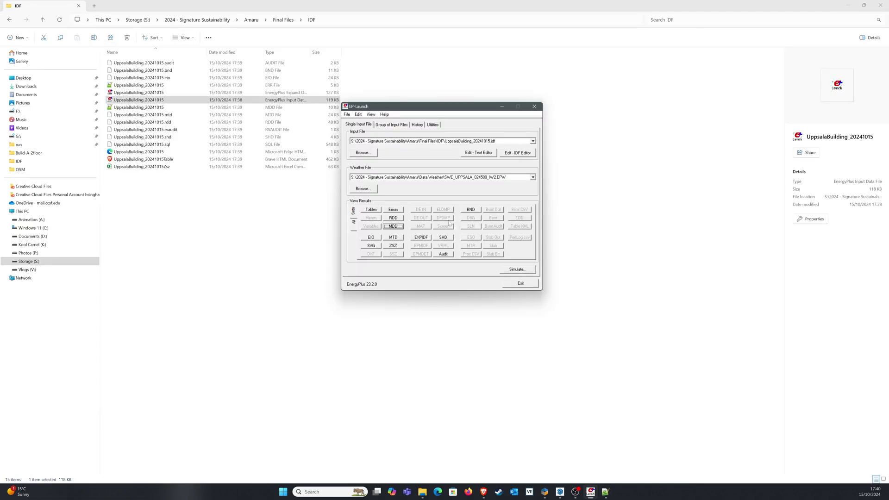
# - Open the input file in IDF Editor, maximize its document and show only the classes that contain objects
pyautogui.click(524, 153)
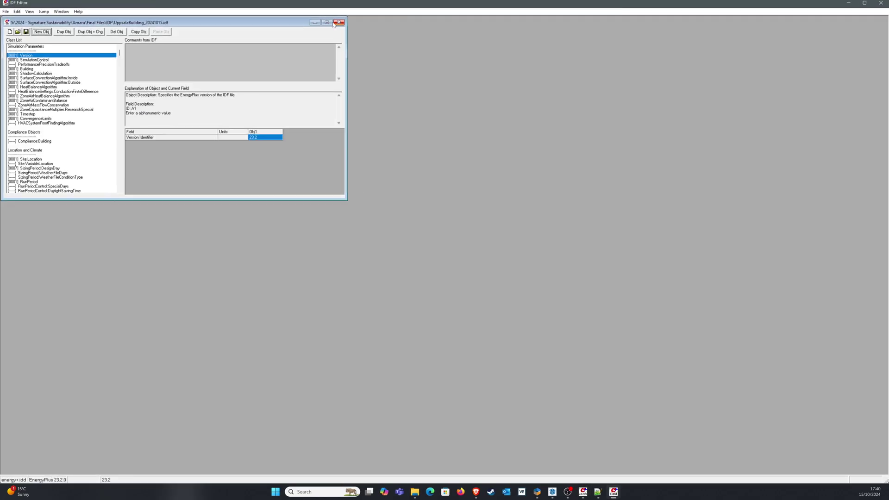
pyautogui.click(330, 23)
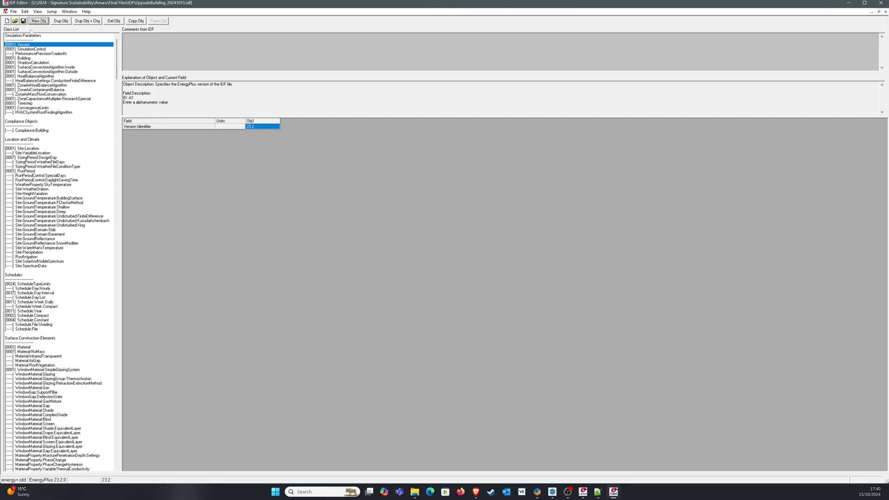
pyautogui.click(36, 12)
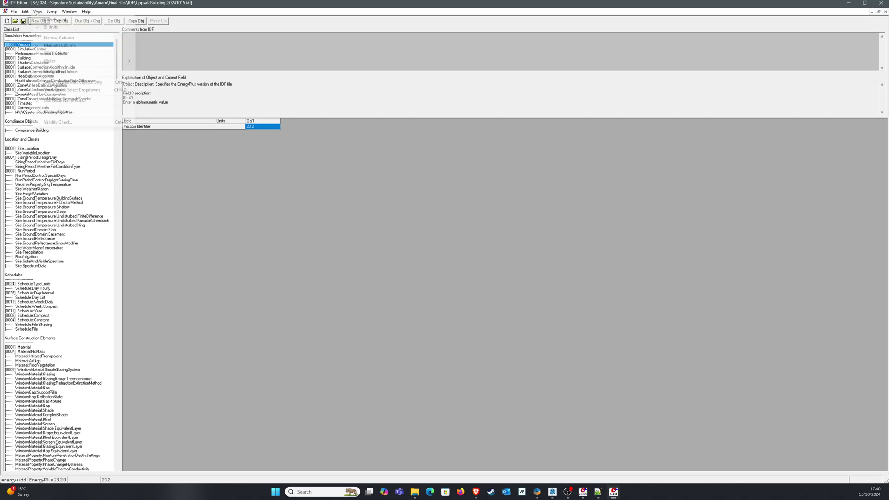
pyautogui.click(54, 83)
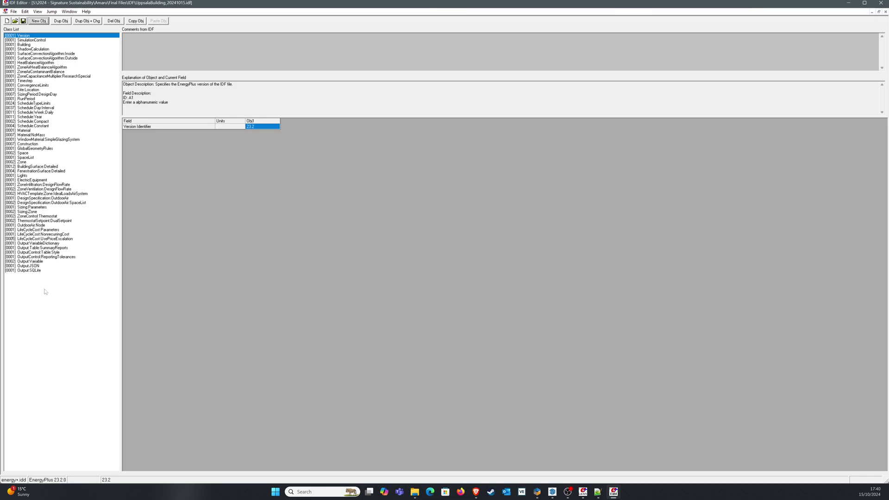
# - Examine the existing Output:JSON, Output:Variable and Construction objects in the input file
pyautogui.click(26, 271)
pyautogui.click(25, 267)
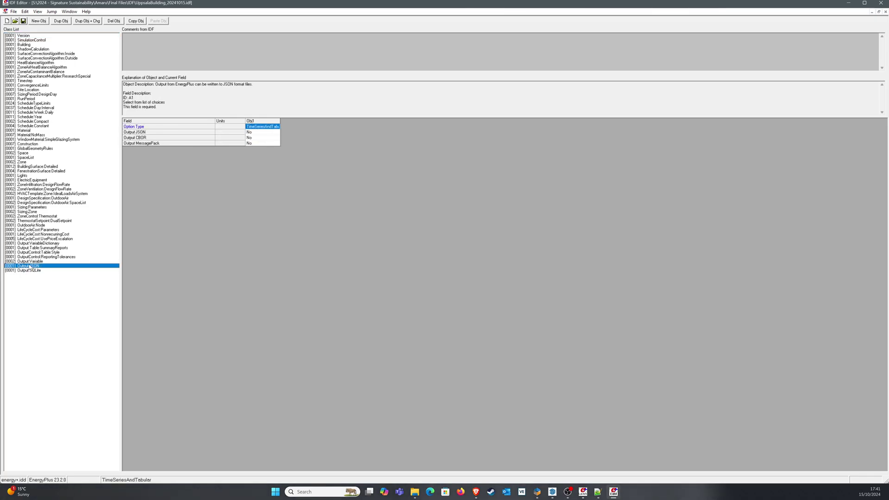
pyautogui.click(30, 262)
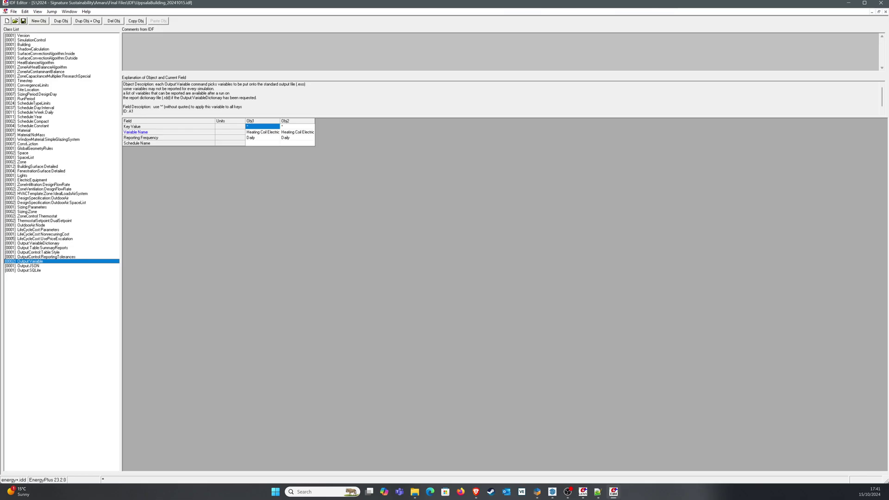
pyautogui.click(28, 144)
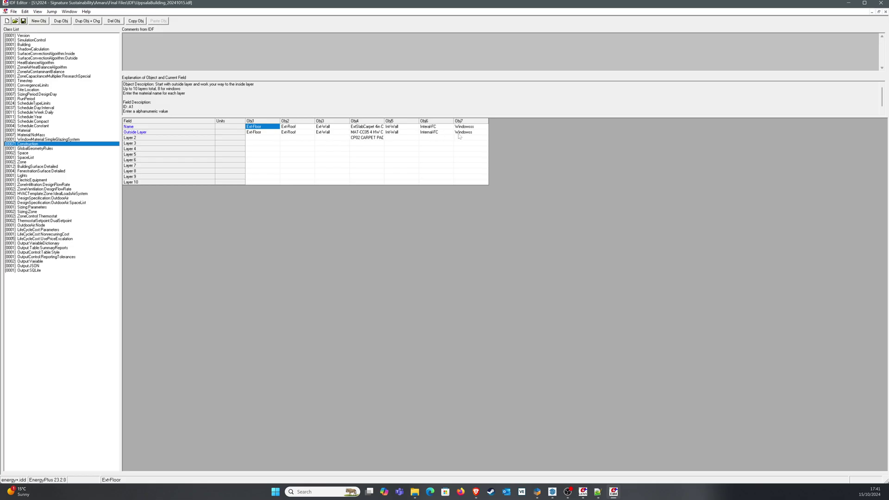
# - Show all classes, including those without objects, and view the RunPeriodControl:DaylightSavingTime and WeatherProperty:SkyTemperature classes
pyautogui.click(37, 12)
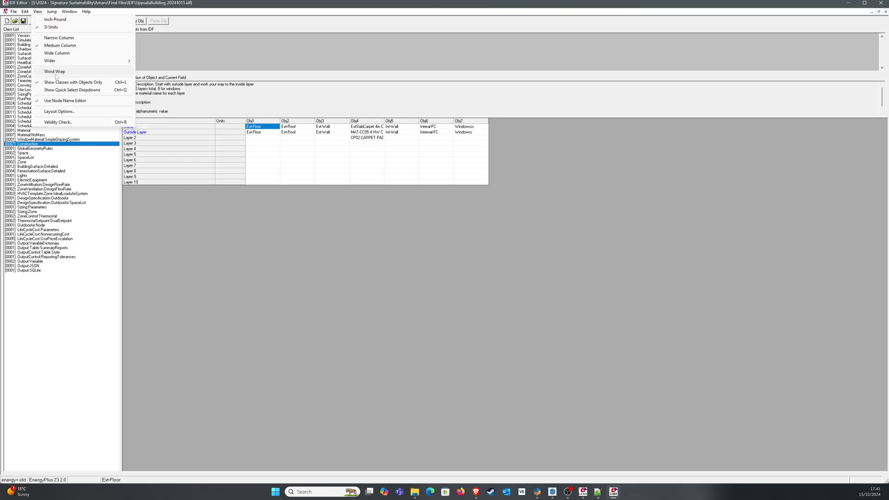
pyautogui.click(60, 82)
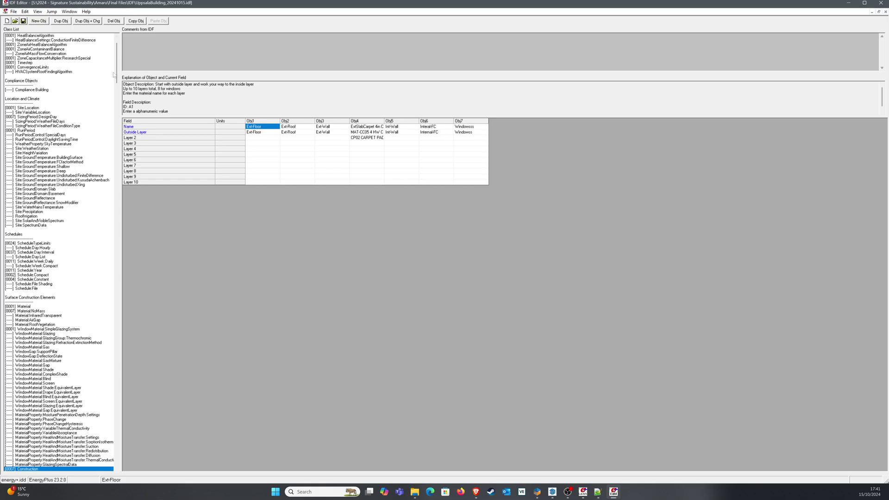
pyautogui.click(20, 139)
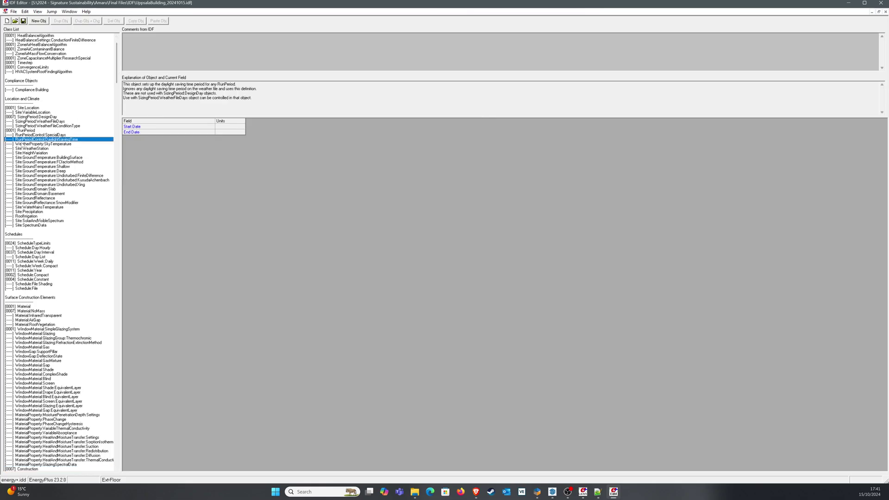
pyautogui.click(21, 144)
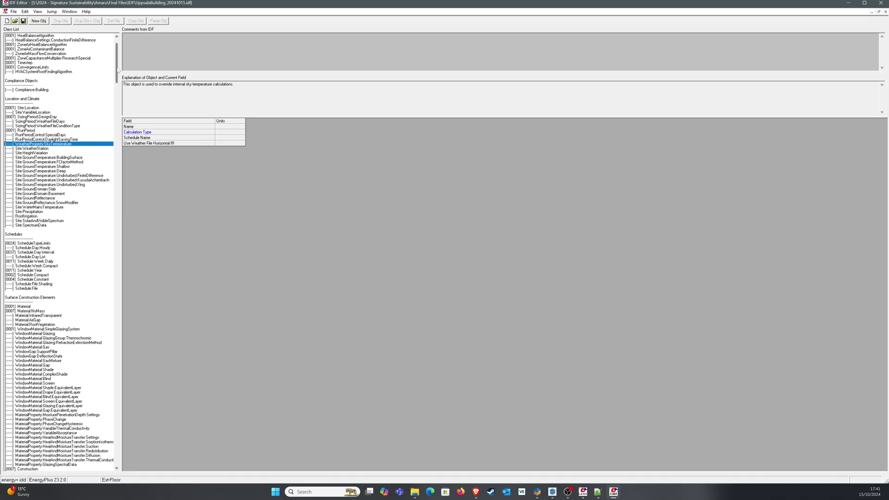
# - Add a new Output:Meter object from the Output Reporting group
pyautogui.moveTo(118, 70); pyautogui.dragTo(118, 445)
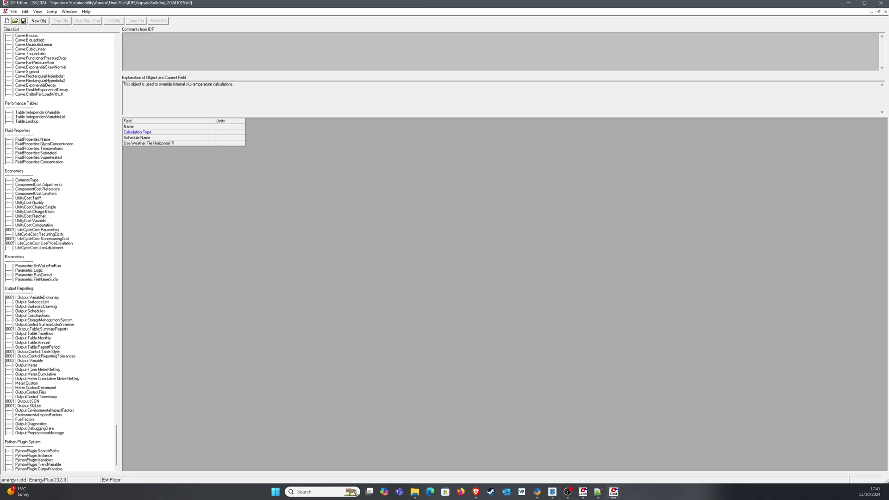
pyautogui.click(28, 366)
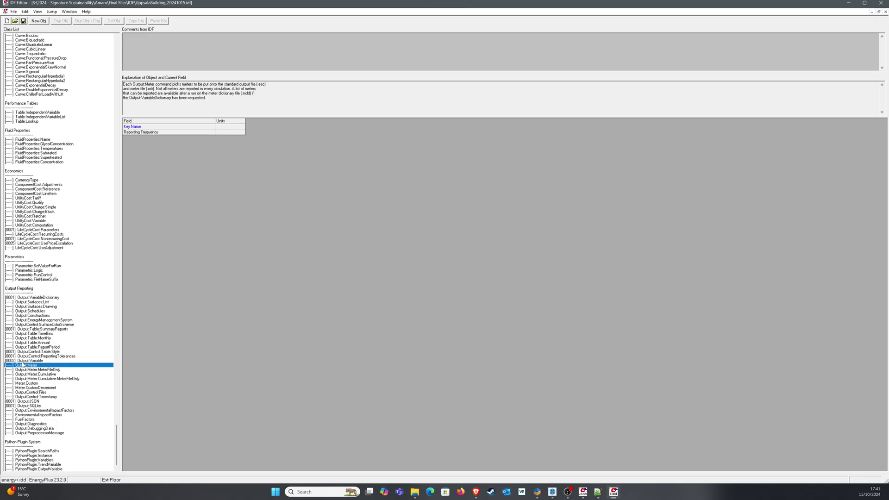
pyautogui.click(39, 21)
# - Check the meter name in the MDD file and set the new output meter's Key Name to Heating:EnergyTransfer
pyautogui.click(276, 129)
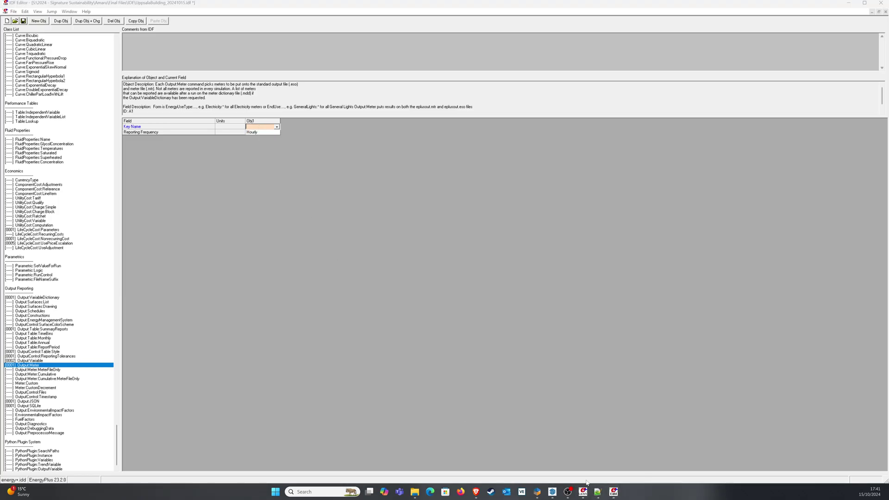
pyautogui.click(597, 492)
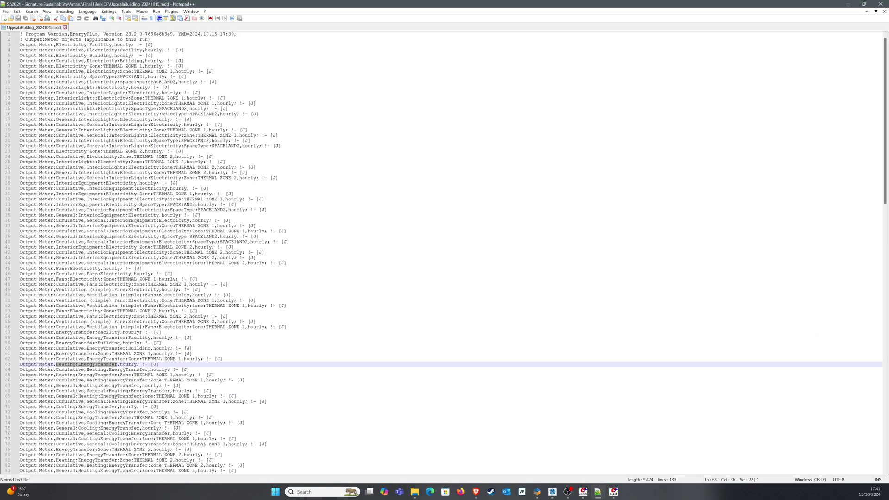
pyautogui.click(848, 4)
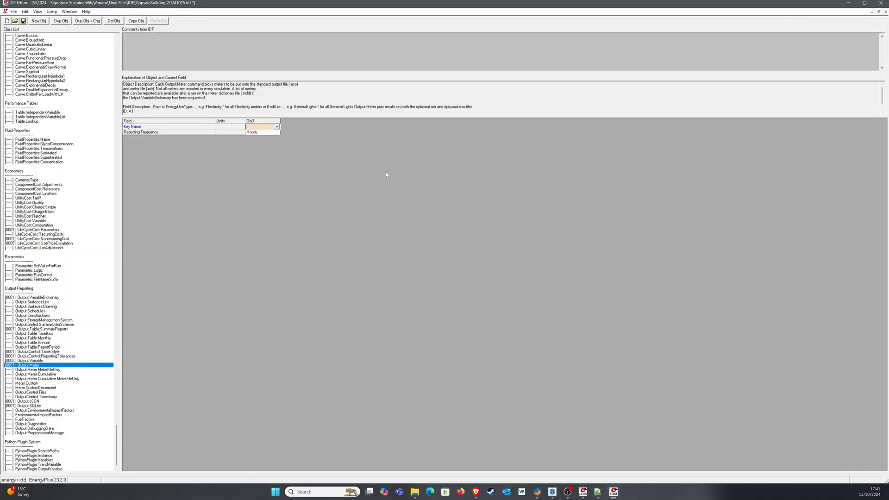
pyautogui.write('heatin')
pyautogui.click(277, 127)
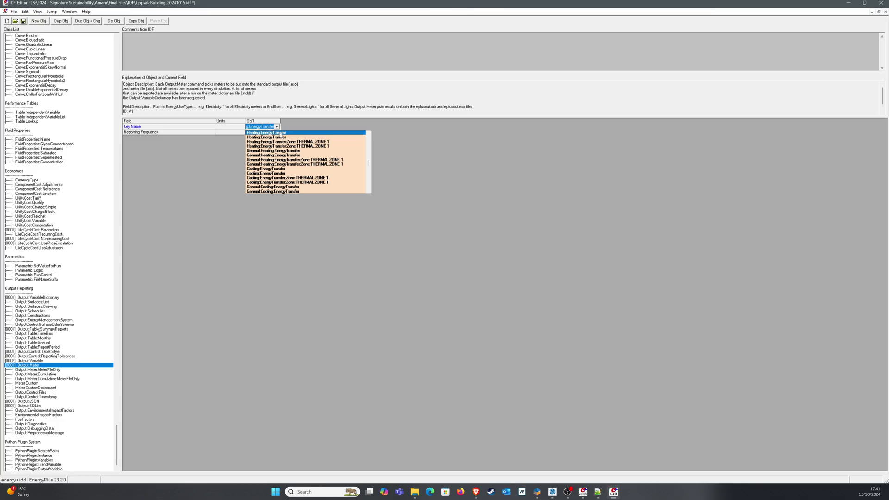
pyautogui.click(280, 134)
# - Set the heating meter's Reporting Frequency to Daily and save the input file
pyautogui.click(269, 133)
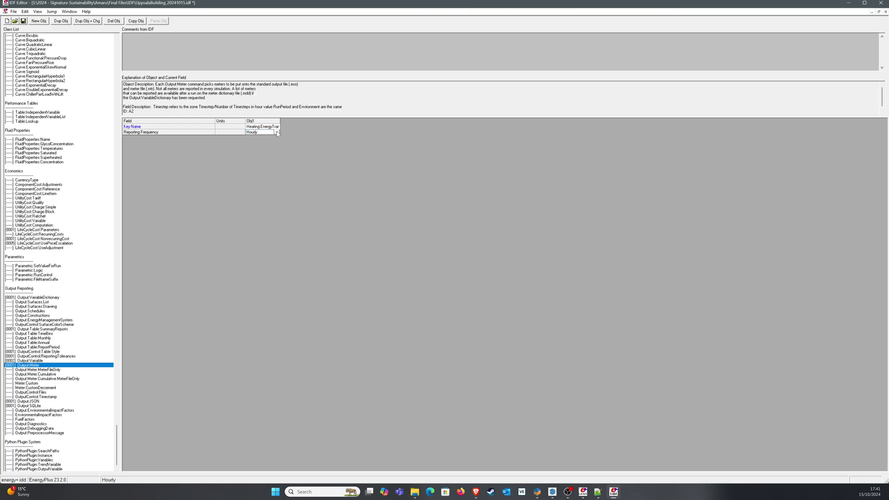
pyautogui.click(277, 133)
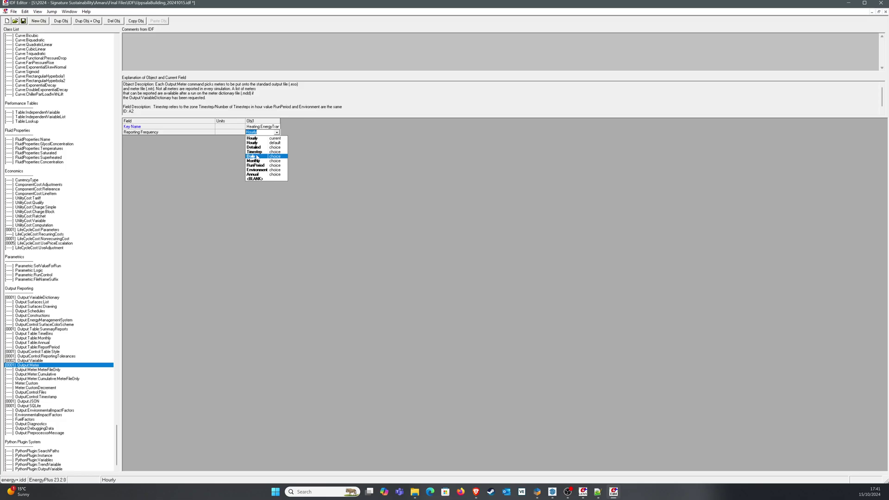
pyautogui.click(257, 157)
pyautogui.scroll(1, 256, 154)
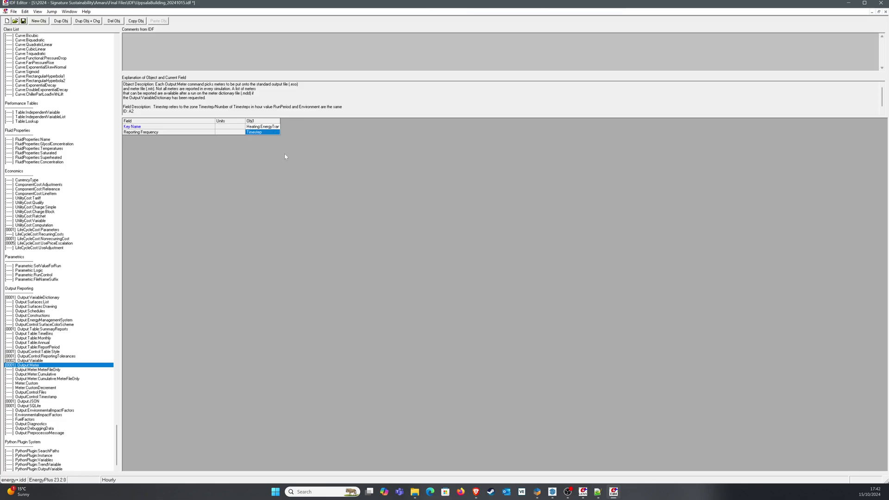
pyautogui.click(276, 132)
pyautogui.scroll(1, 266, 148)
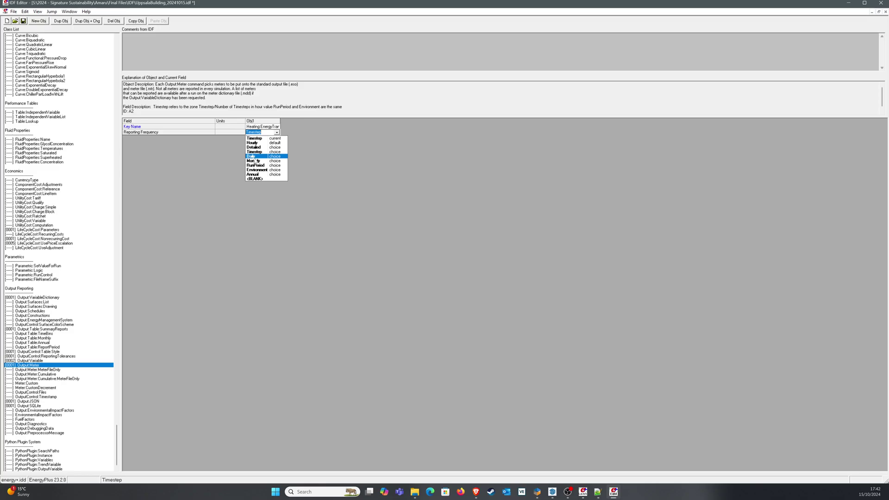
pyautogui.click(255, 155)
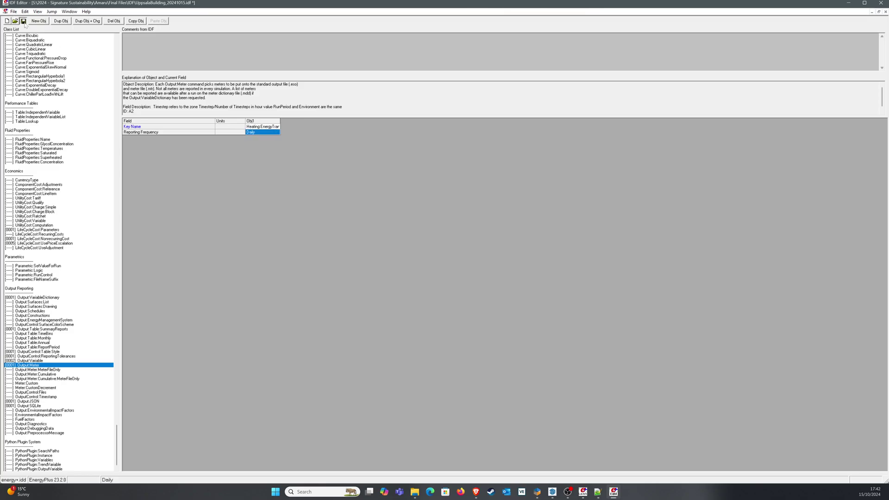
pyautogui.click(24, 21)
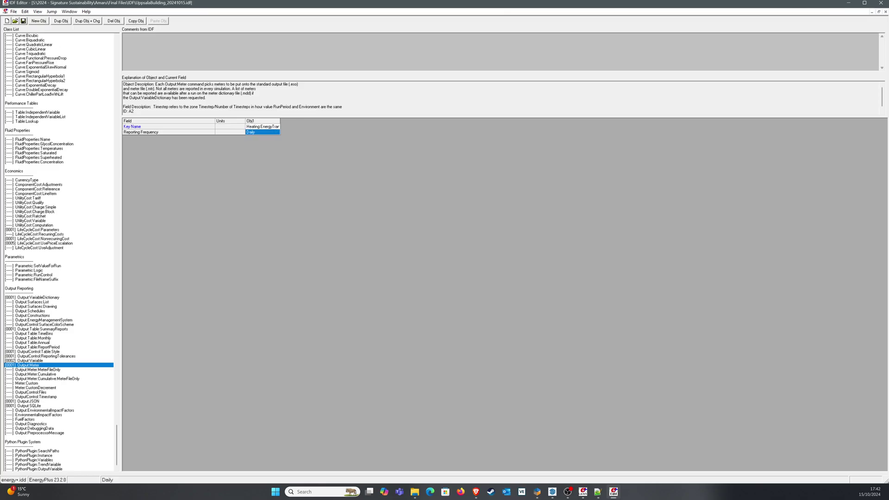
# - Close IDF Editor and rerun the simulation from EP-Launch with the same input and weather files
pyautogui.click(881, 3)
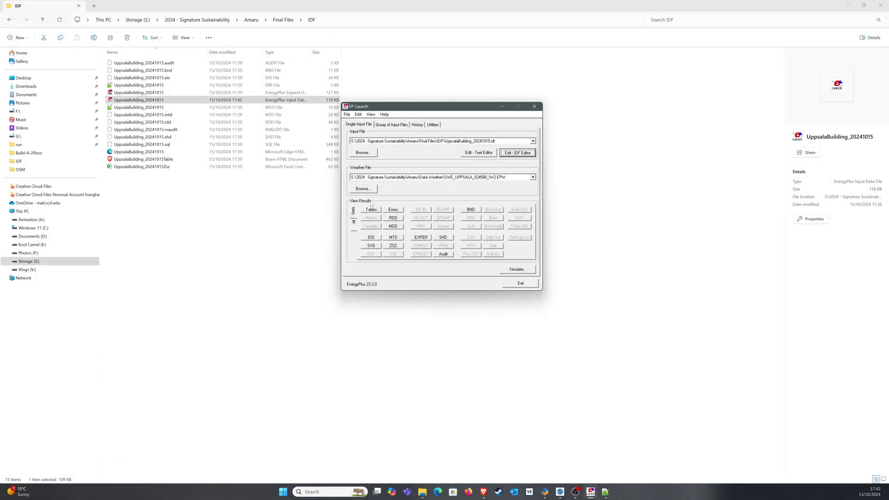
pyautogui.click(518, 269)
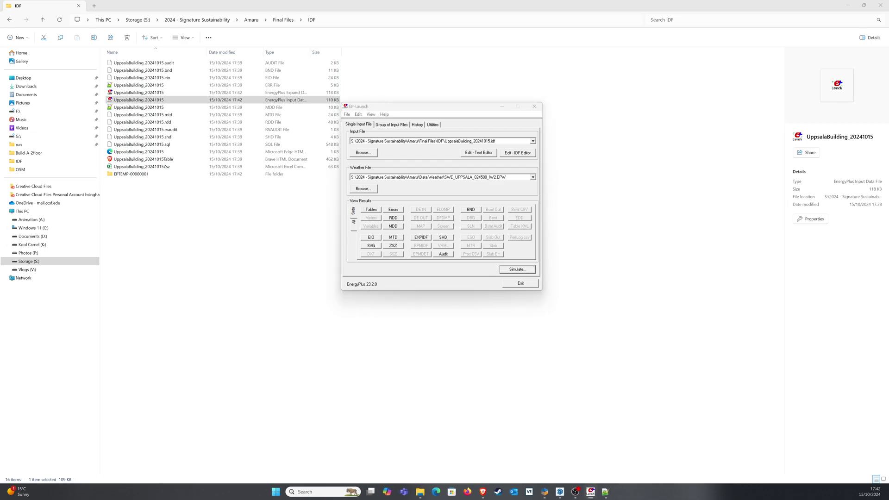
pyautogui.click(595, 238)
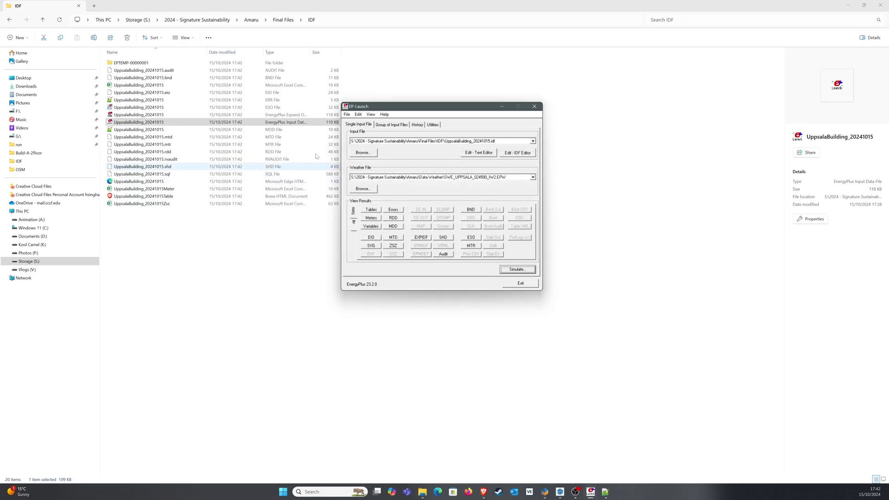
# - Open the UppsalaBuilding_20241015 results CSV in Excel without converting large numbers to scientific notation
pyautogui.moveTo(444, 109); pyautogui.dragTo(666, 165)
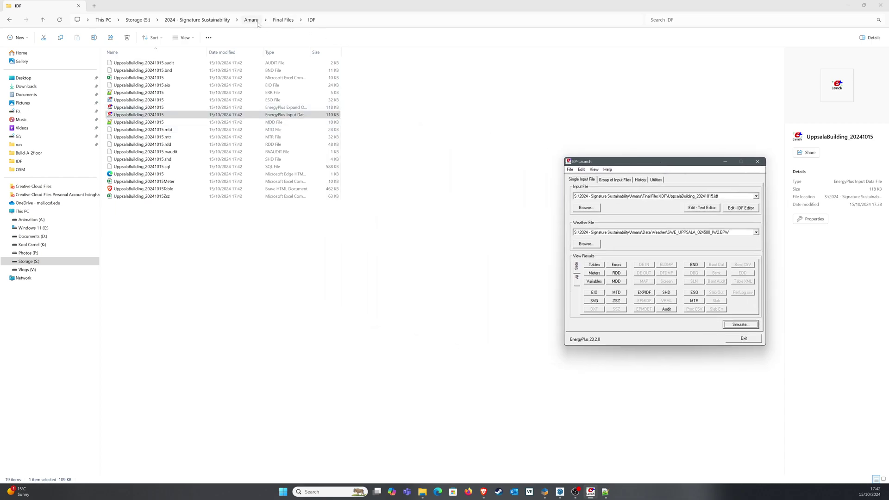
pyautogui.doubleClick(143, 80)
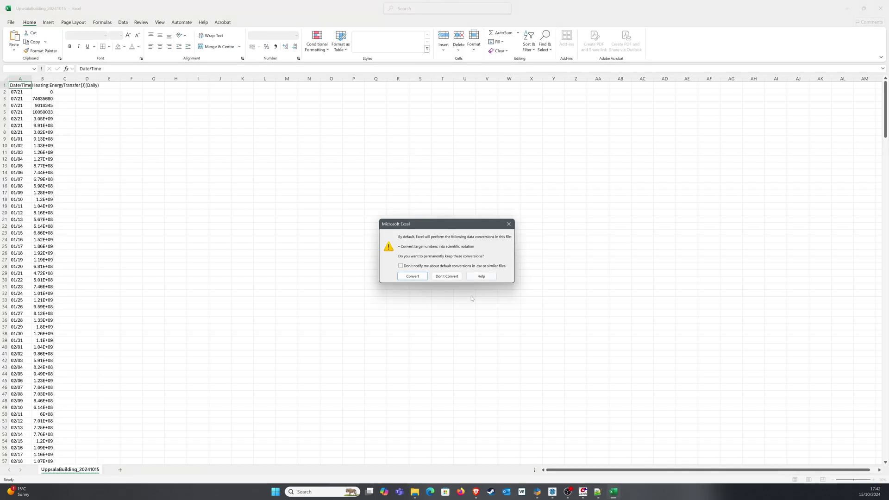
pyautogui.click(446, 276)
# - Autofit the widths of all columns in the results sheet
pyautogui.click(6, 79)
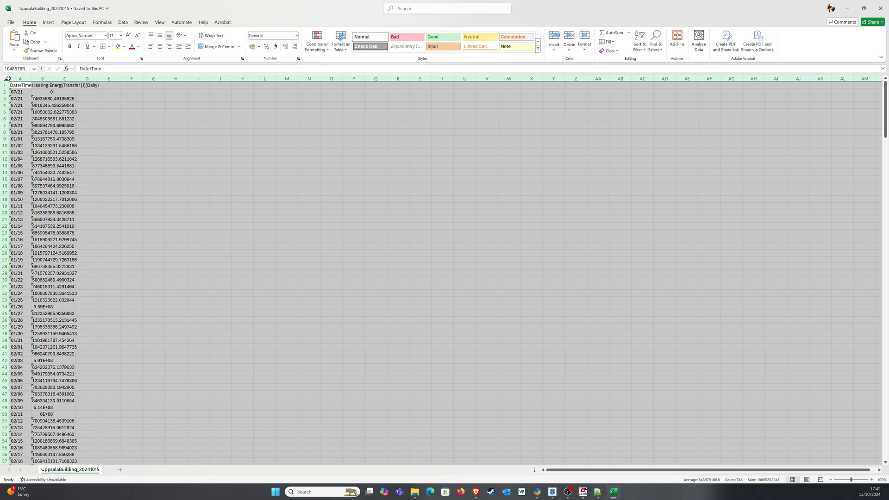
pyautogui.moveTo(33, 76); pyautogui.dragTo(33, 76)
pyautogui.doubleClick(34, 76)
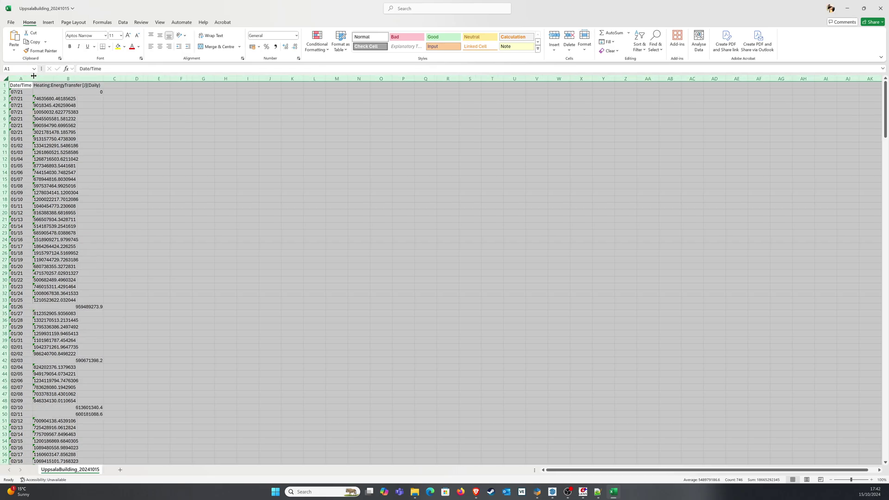
pyautogui.click(159, 119)
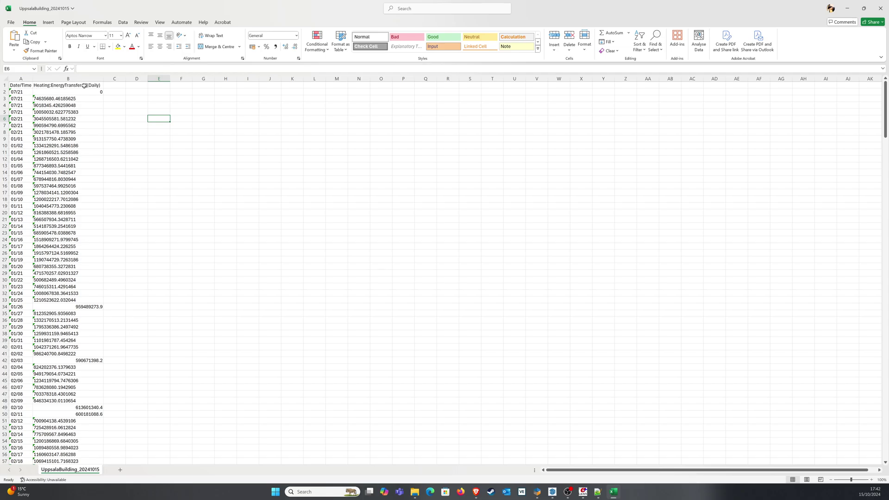
# - Delete rows 2 to 8 with the 07/21 and 02/21 entries so the data starts at 01/01
pyautogui.click(65, 118)
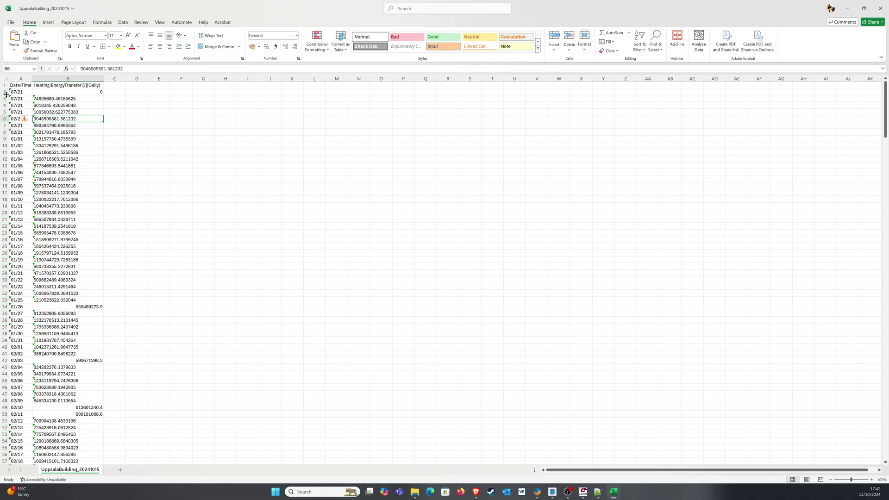
pyautogui.moveTo(5, 92); pyautogui.dragTo(5, 133)
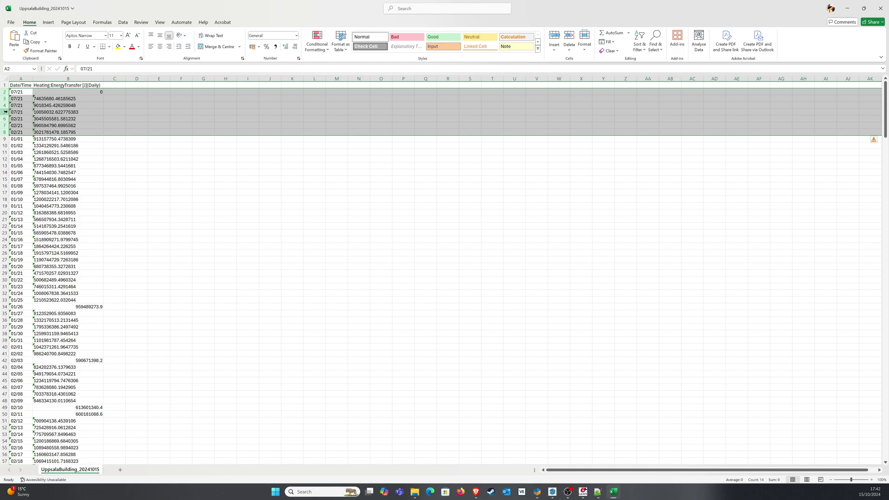
pyautogui.rightClick(6, 112)
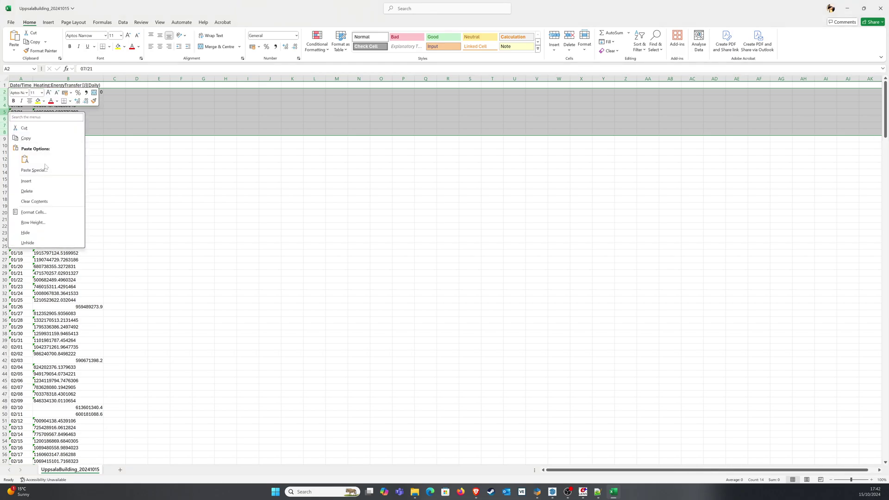
pyautogui.click(31, 190)
pyautogui.click(55, 119)
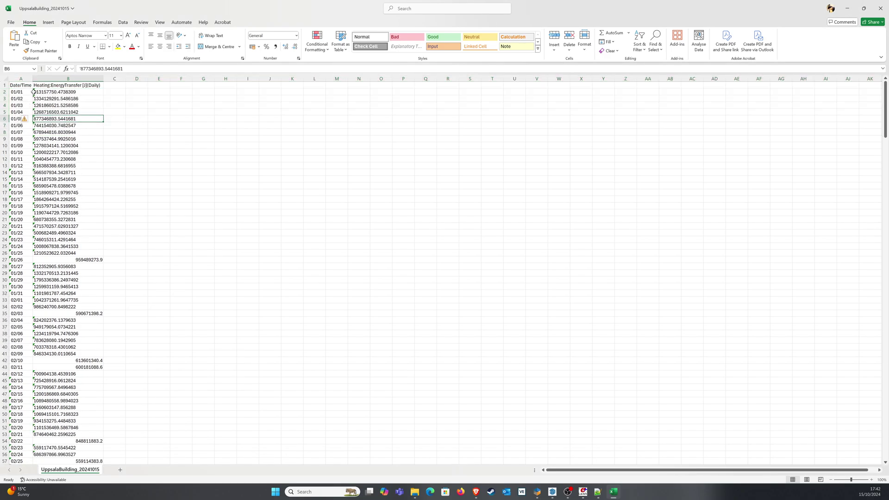
pyautogui.click(121, 85)
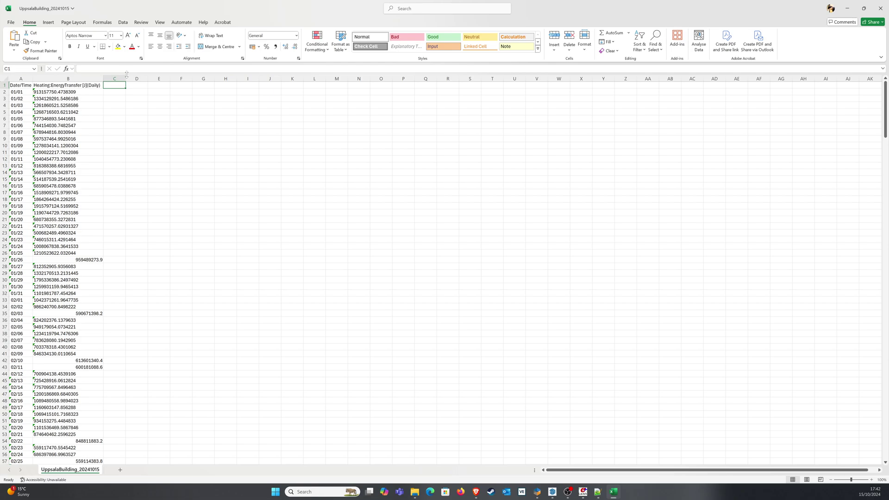
# - Save the results as an Excel Workbook named ExcelForAmaru_UppsalaBuilding_20241015 in the IDF folder
pyautogui.click(11, 22)
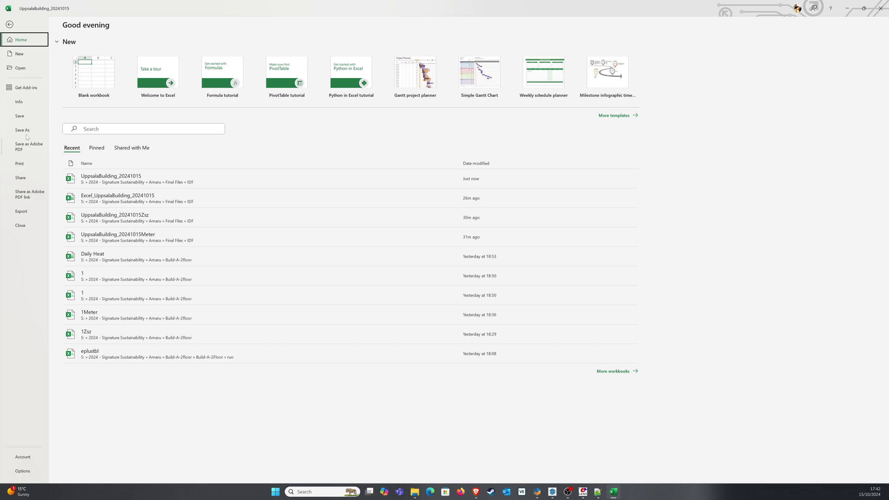
pyautogui.click(22, 129)
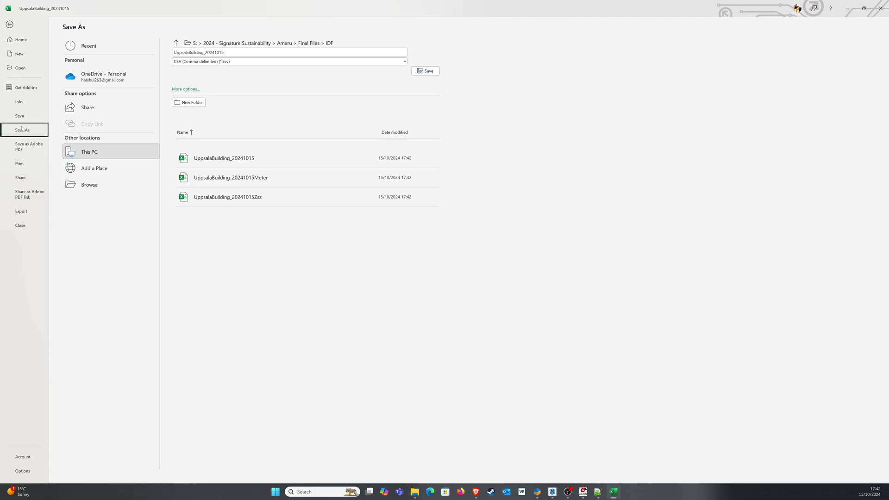
pyautogui.click(111, 185)
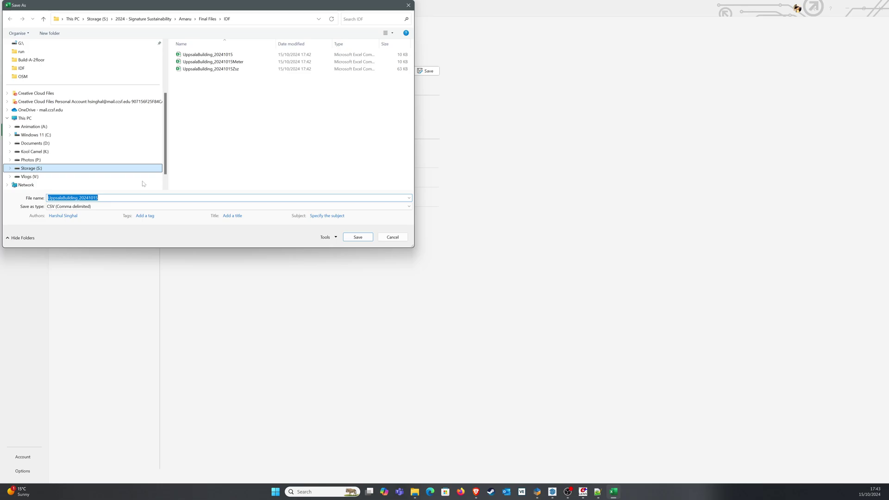
pyautogui.click(84, 207)
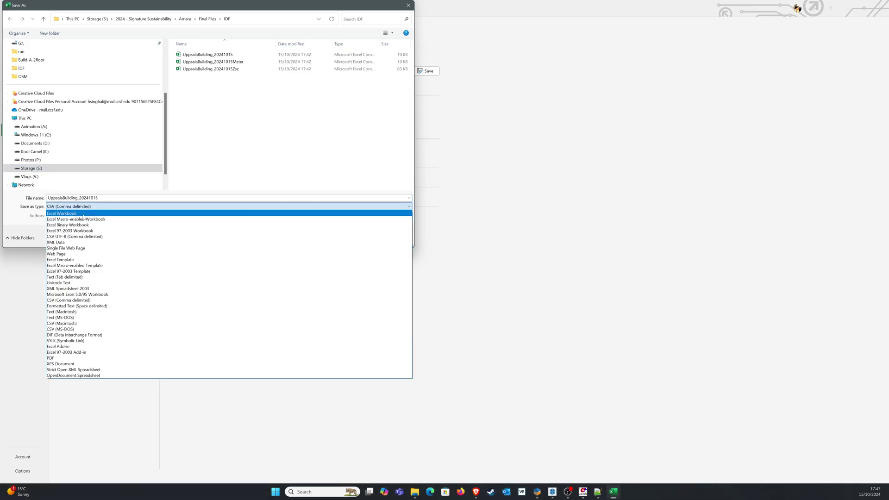
pyautogui.click(83, 214)
pyautogui.hotkey('alt', 'n')
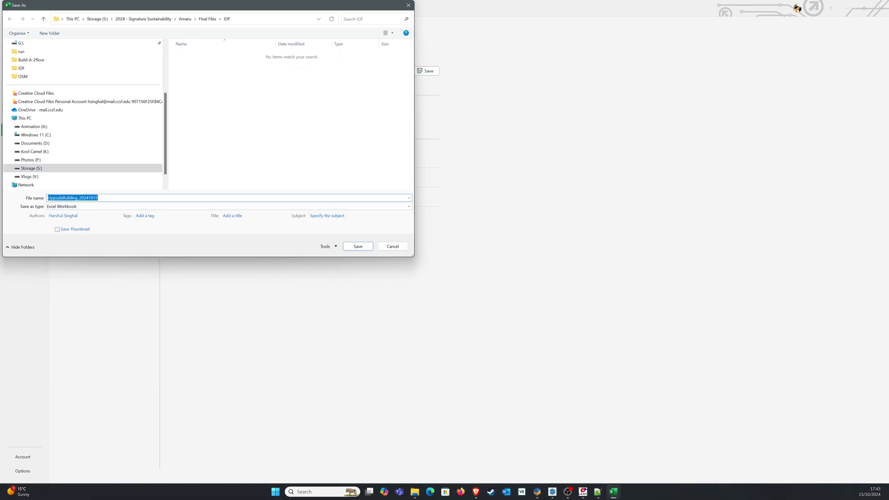
pyautogui.press('Home')
pyautogui.write('ExcelForAmaru_')
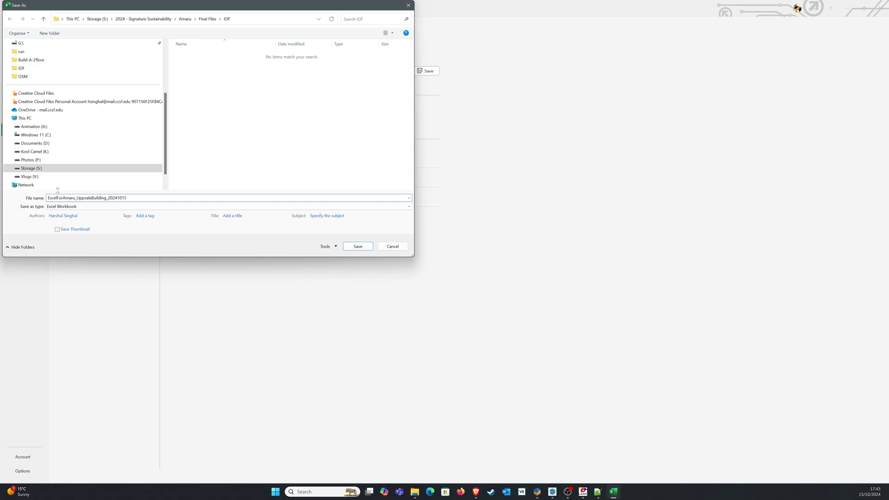
pyautogui.click(358, 250)
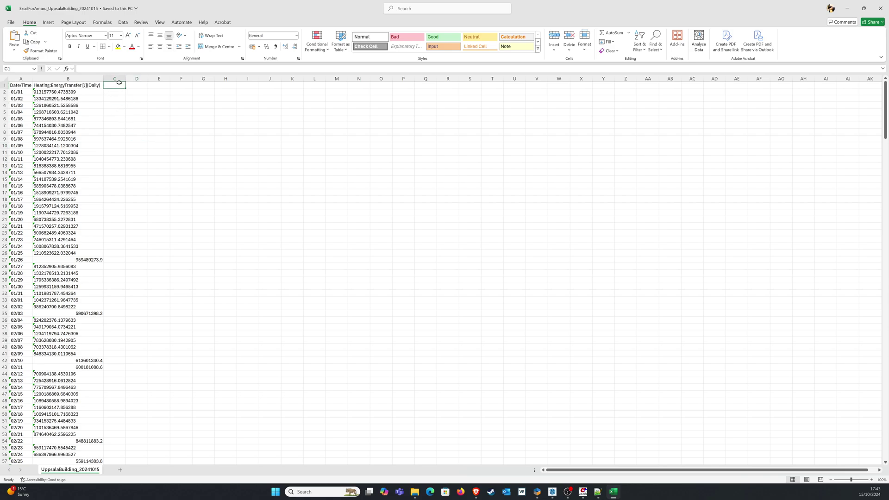
# - Enter the header "Heating (kWh/day)" in cell C1
pyautogui.write('H')
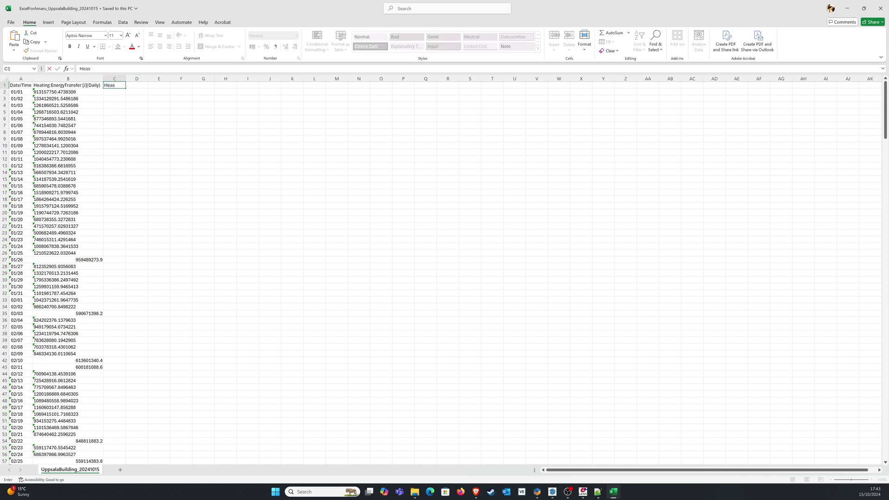
pyautogui.write('eating (kWh/day')
pyautogui.press('Return')
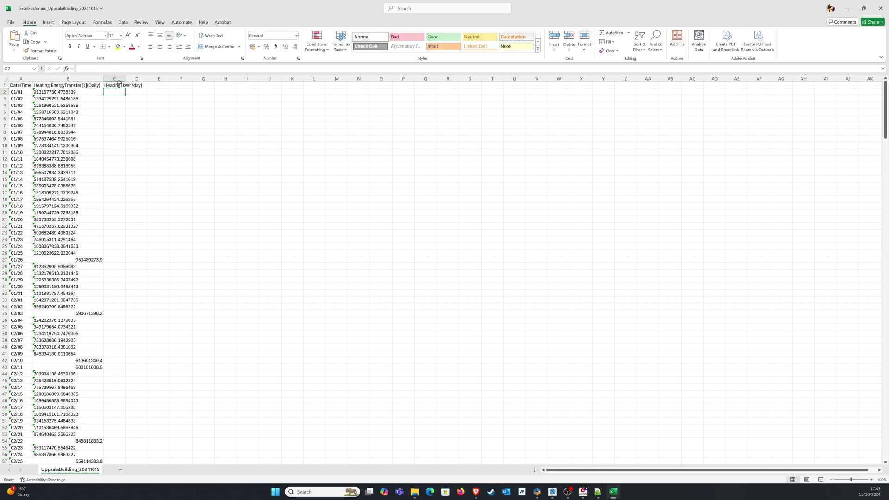
# - Convert the daily heating values to kWh with =B2/3600000 in C2 and fill the formula down to the 12/31 row
pyautogui.write('=')
pyautogui.click(74, 92)
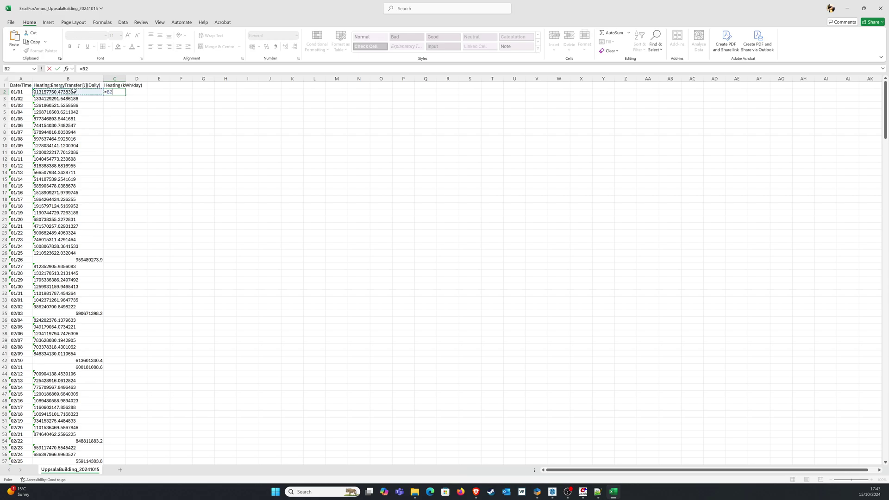
pyautogui.write('/3600000')
pyautogui.hotkey('ctrl', 'Return')
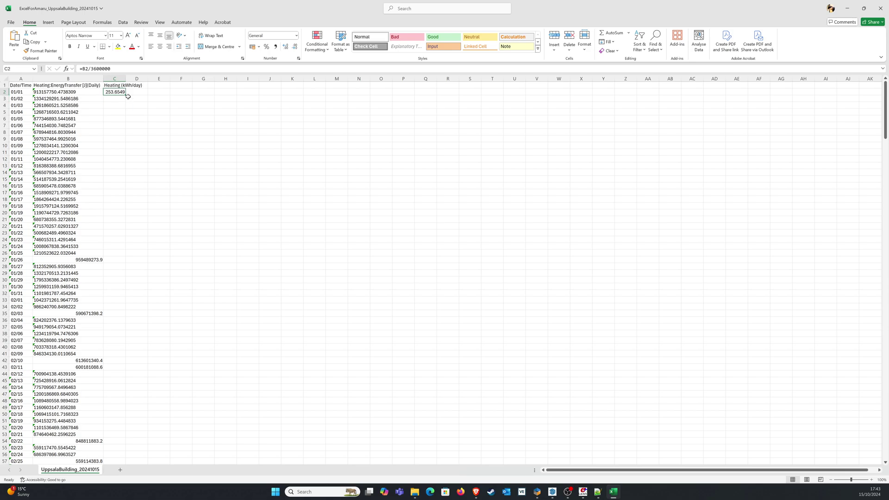
pyautogui.doubleClick(127, 95)
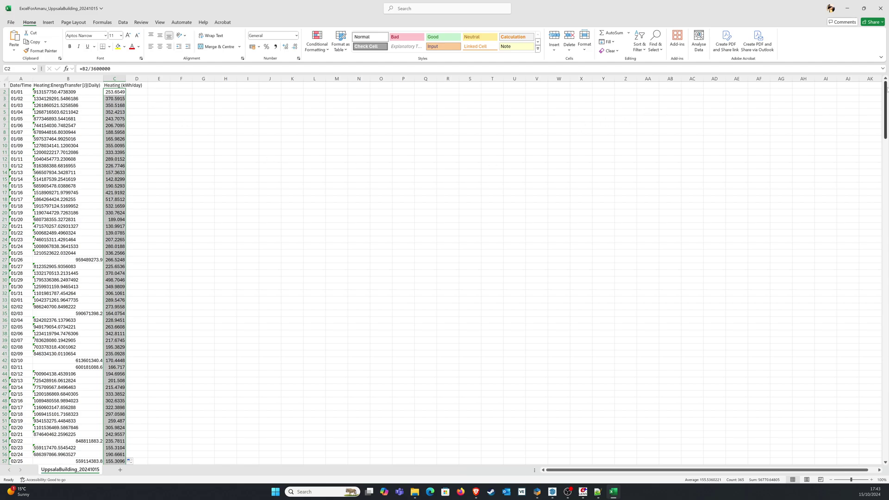
pyautogui.moveTo(886, 90); pyautogui.dragTo(885, 428)
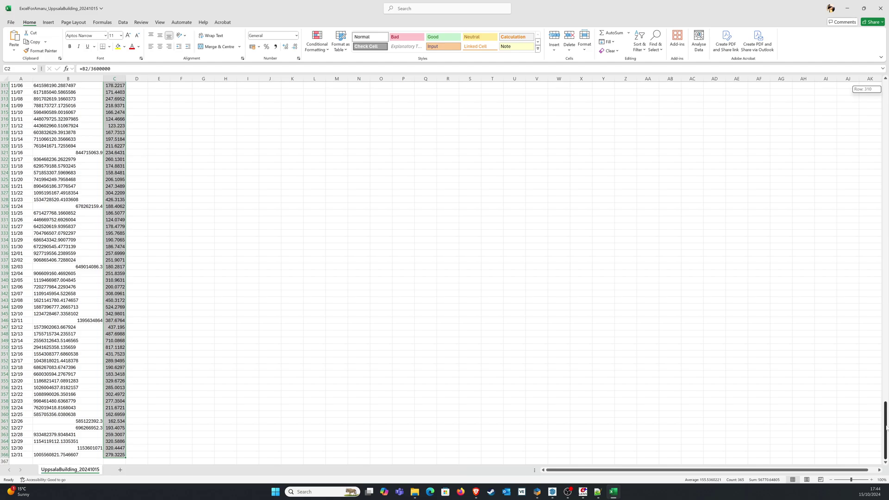
pyautogui.moveTo(886, 428); pyautogui.dragTo(885, 90)
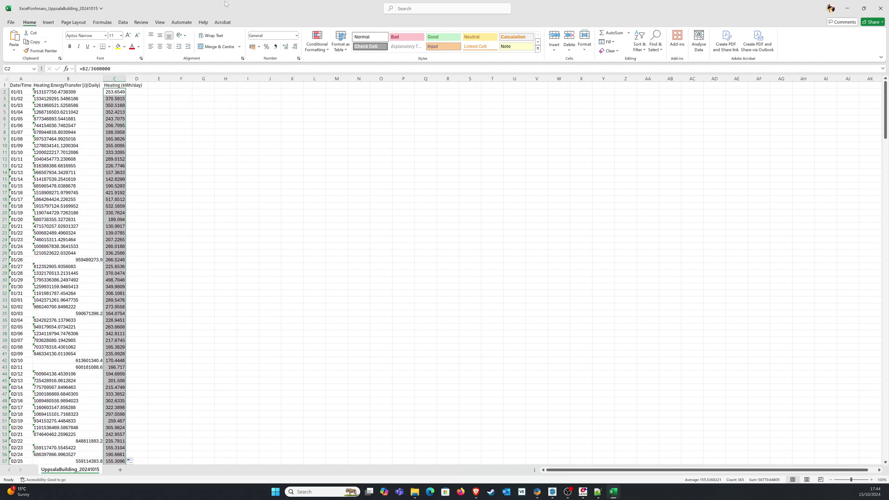
# - Insert a line chart of the kWh/day values, place it beside the data and enlarge it to about columns E to AK
pyautogui.click(49, 22)
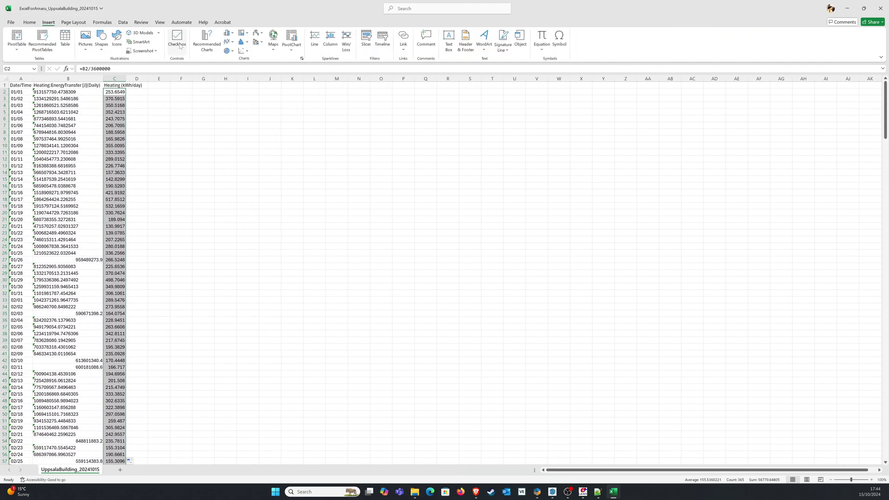
pyautogui.click(228, 42)
pyautogui.click(233, 65)
pyautogui.moveTo(377, 226); pyautogui.dragTo(159, 89)
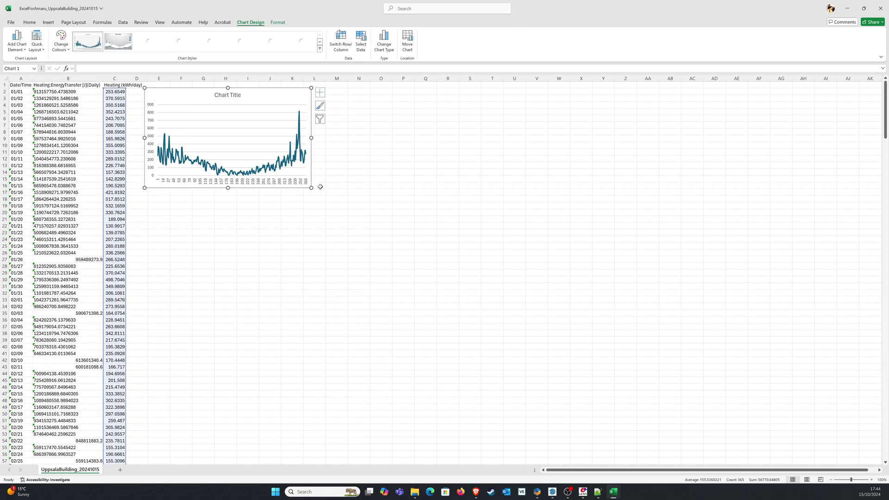
pyautogui.moveTo(311, 188); pyautogui.dragTo(867, 461)
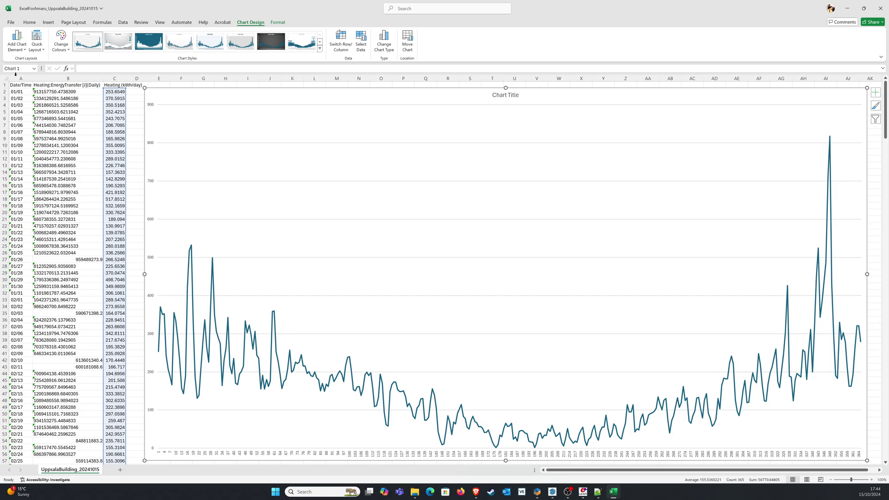
# - Add primary horizontal and primary vertical axis titles to the heating chart
pyautogui.click(17, 41)
pyautogui.moveTo(29, 70)
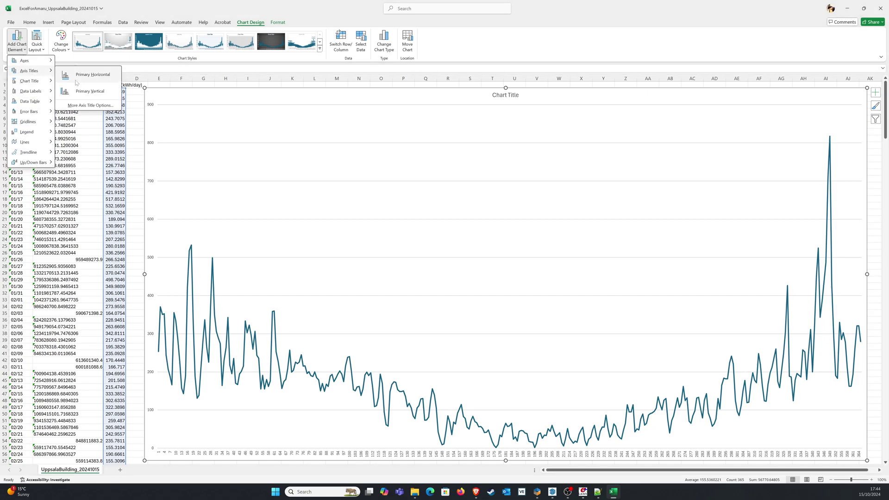
pyautogui.click(85, 80)
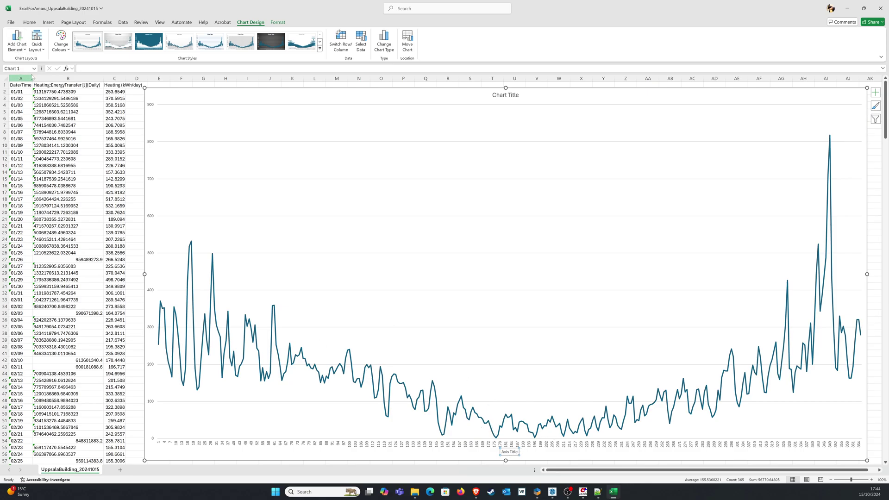
pyautogui.click(17, 39)
pyautogui.moveTo(29, 70)
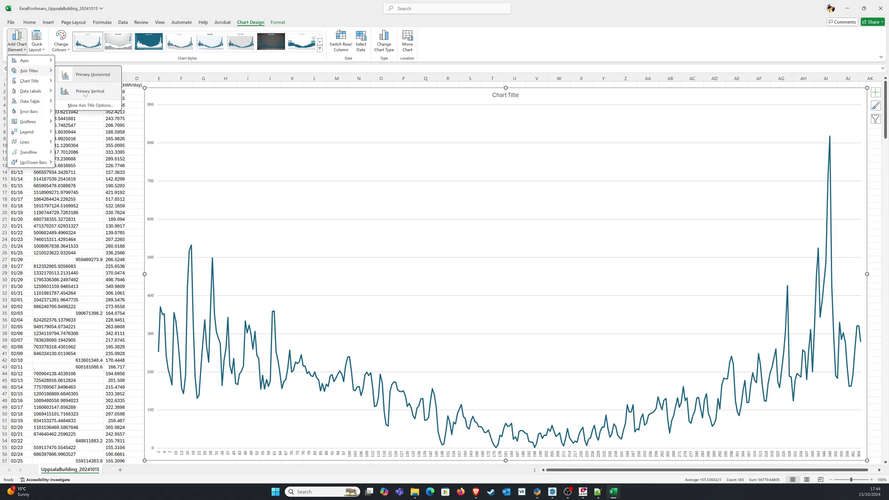
pyautogui.click(86, 91)
# - Change the vertical axis title to "kWh/Day" and make it bold, red and four font sizes larger
pyautogui.click(153, 274)
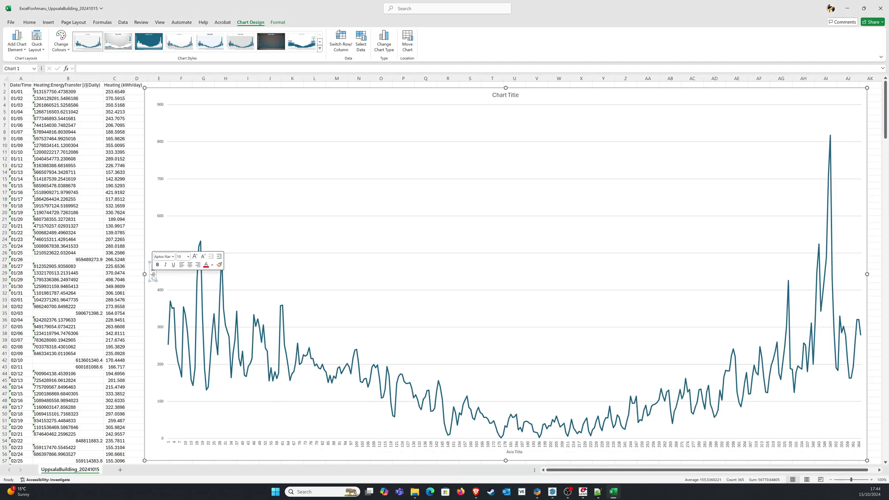
pyautogui.write('kWh/Day')
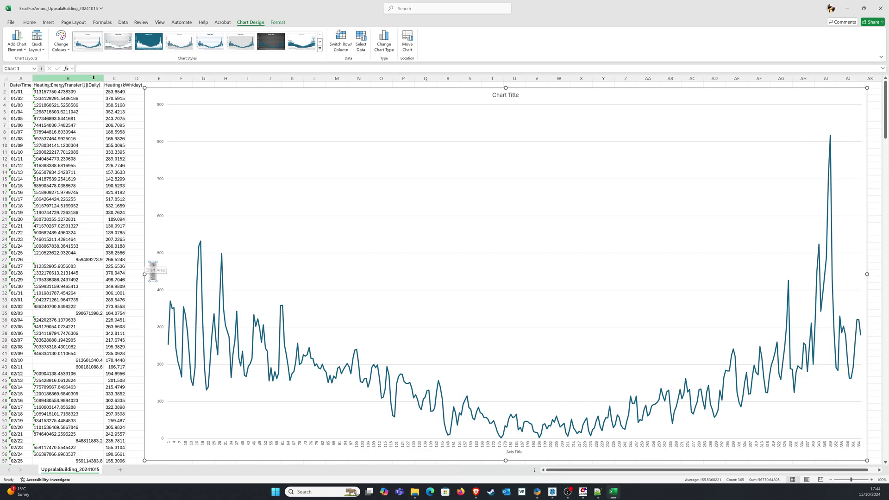
pyautogui.click(29, 22)
pyautogui.click(70, 46)
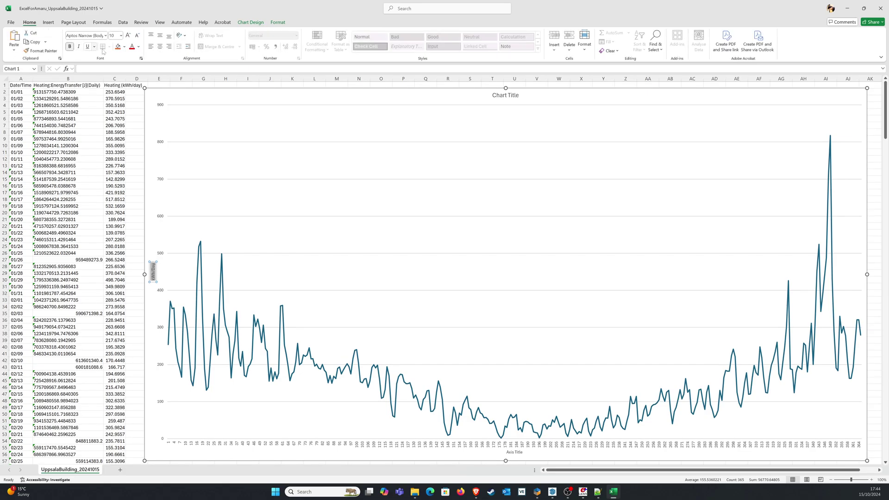
pyautogui.click(138, 46)
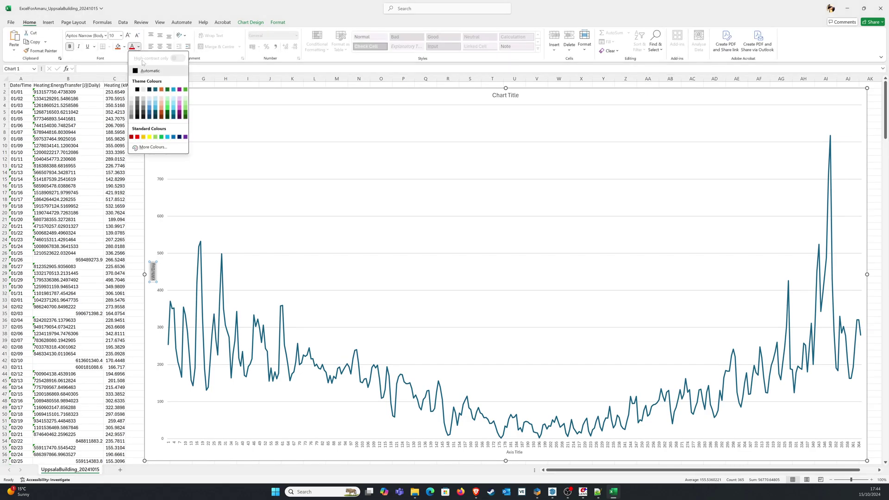
pyautogui.click(137, 137)
pyautogui.click(128, 36)
pyautogui.click(127, 35)
pyautogui.click(128, 36)
pyautogui.click(128, 36)
pyautogui.click(508, 342)
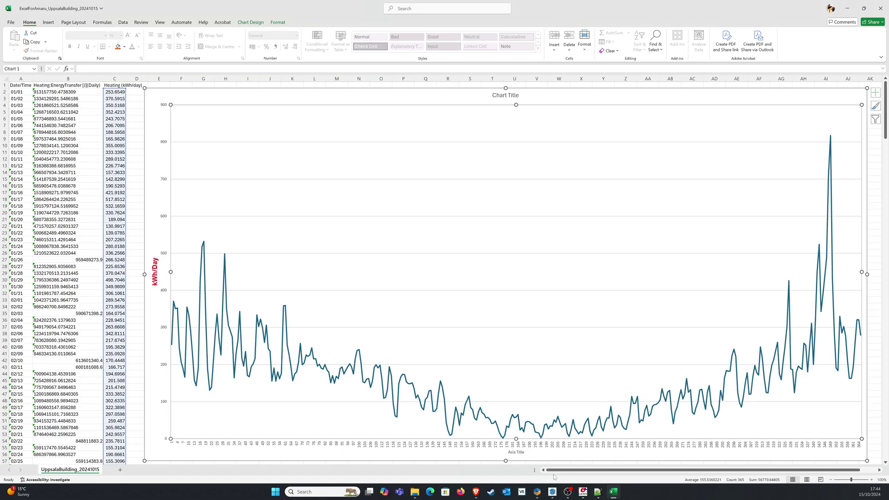
# - Change the horizontal axis title to "Days" and format it in larger bold red text
pyautogui.doubleClick(517, 452)
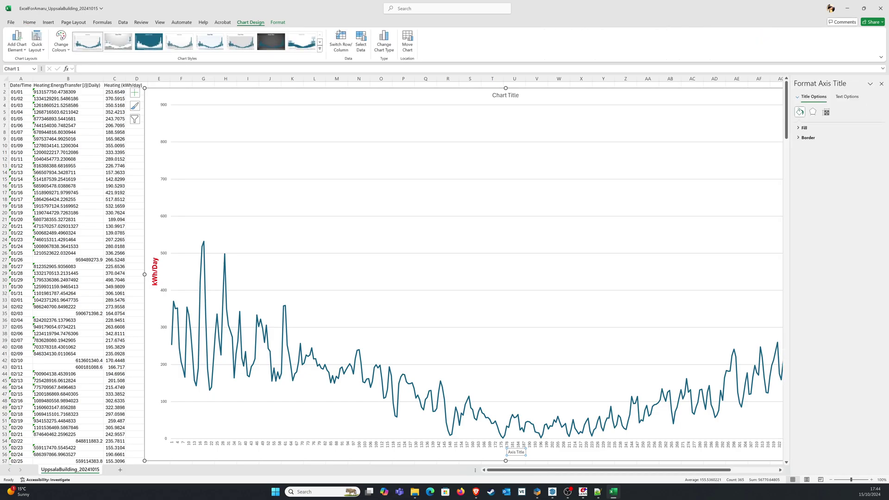
pyautogui.click(522, 452)
pyautogui.hotkey('ctrl', 'a')
pyautogui.write('Days')
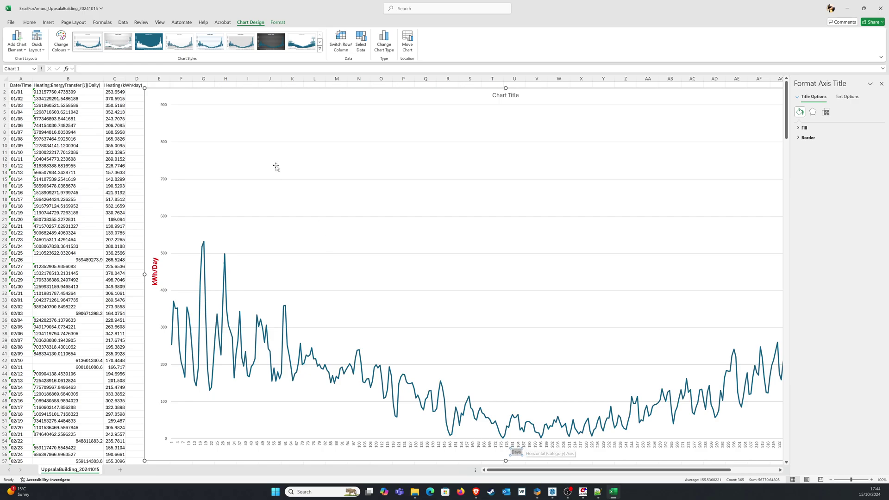
pyautogui.click(29, 22)
pyautogui.click(70, 46)
pyautogui.click(127, 36)
pyautogui.click(127, 36)
pyautogui.click(741, 227)
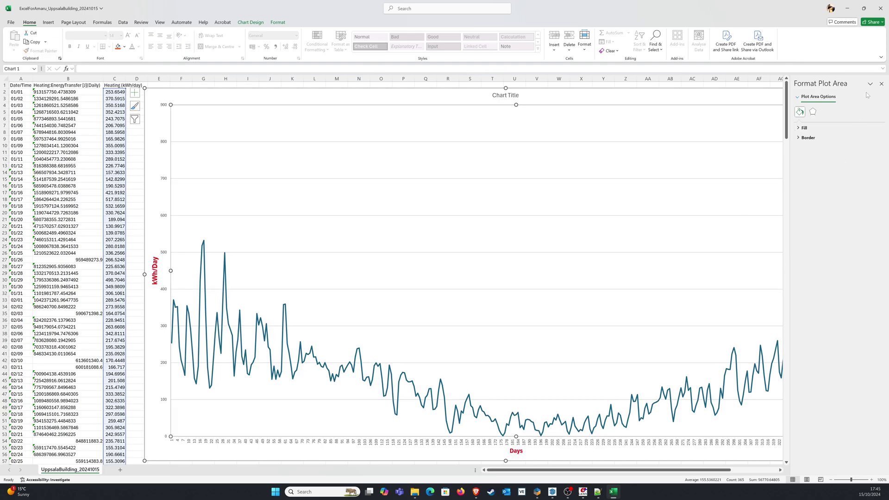
pyautogui.click(882, 84)
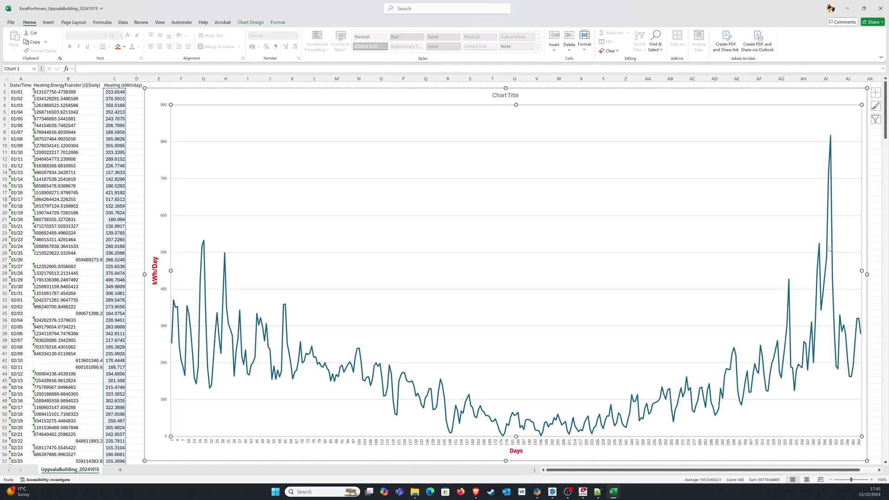
# - Format the chart's data series as a solid black line with a width of 1.25 pt
pyautogui.keyDown('ctrl'); pyautogui.scroll(-2, 535, 286); pyautogui.keyUp('ctrl')
pyautogui.keyDown('ctrl'); pyautogui.scroll(1, 675, 282); pyautogui.keyUp('ctrl')
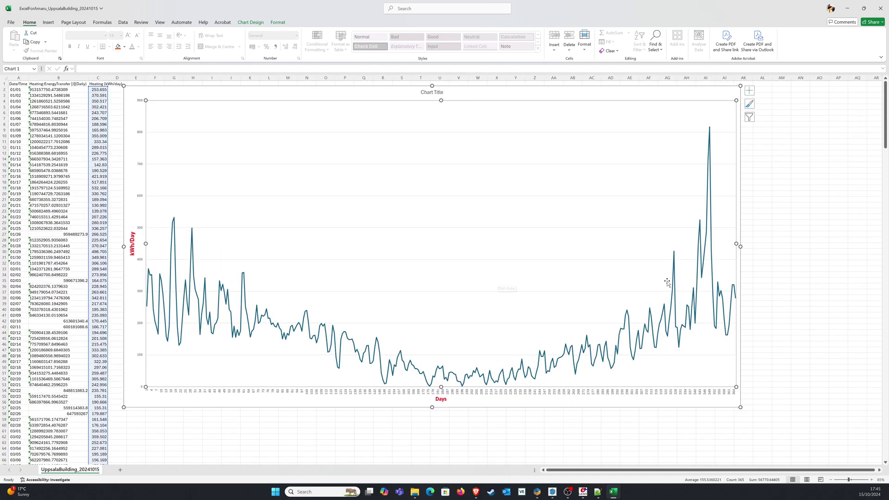
pyautogui.press('Escape')
pyautogui.click(367, 359)
pyautogui.click(370, 355)
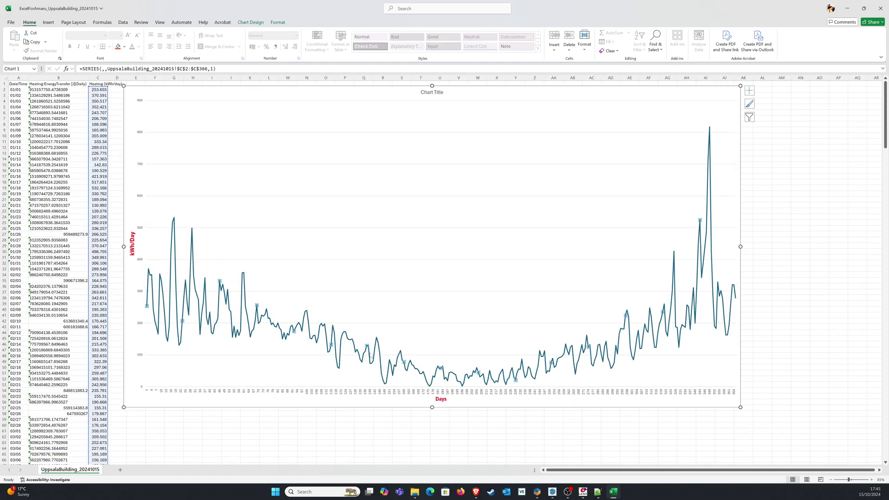
pyautogui.rightClick(371, 354)
pyautogui.click(400, 430)
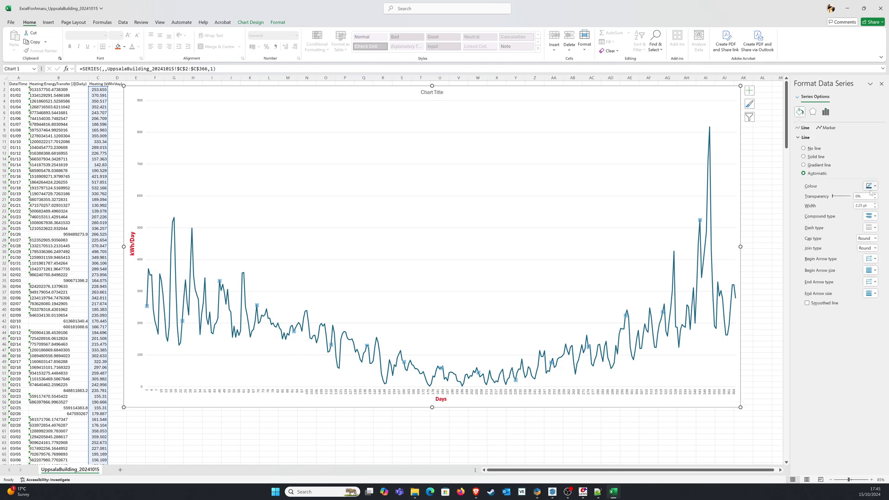
pyautogui.click(871, 186)
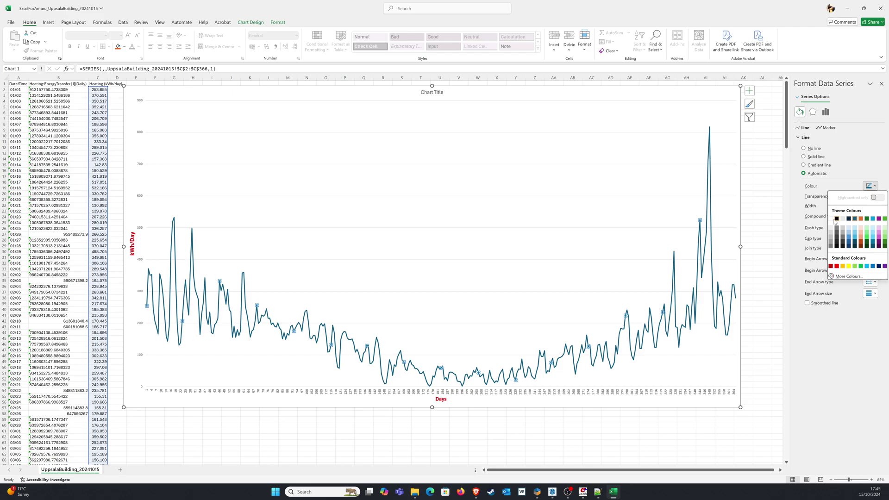
pyautogui.click(836, 220)
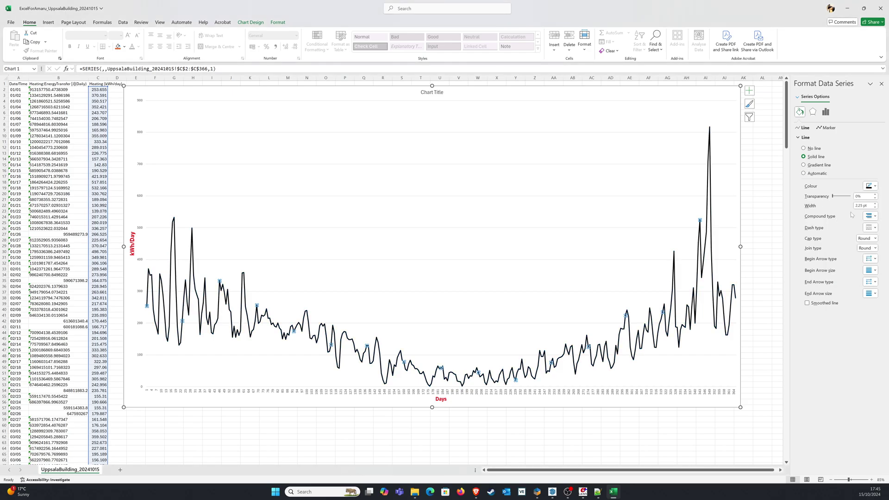
pyautogui.click(875, 207)
pyautogui.click(875, 208)
pyautogui.click(875, 207)
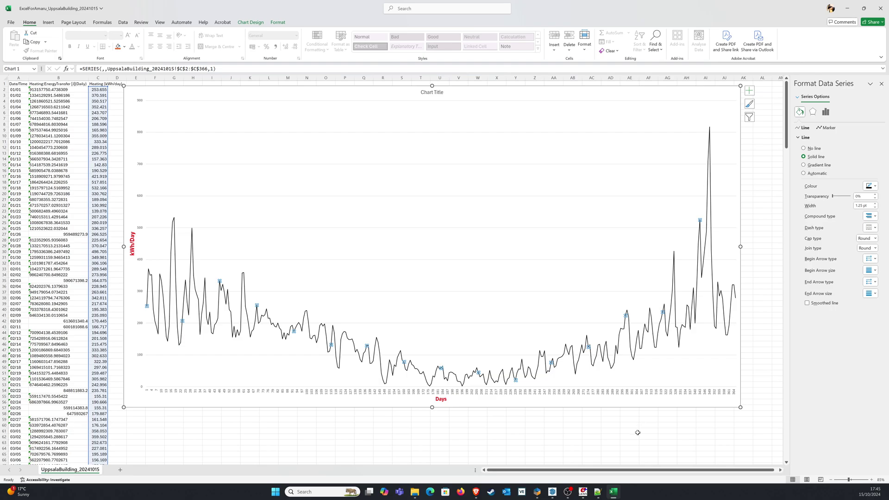
# - Switch to the OpenStudio results summary and go to the Envelope Summary through the report's table of contents
pyautogui.click(616, 424)
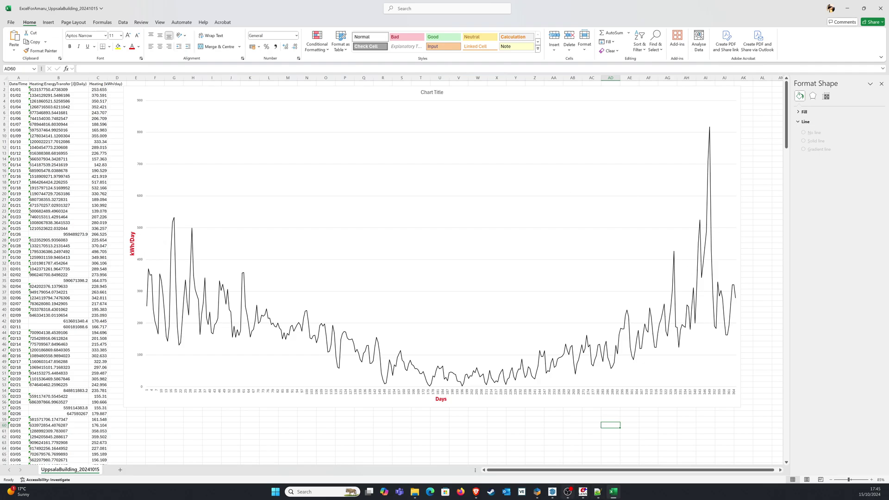
pyautogui.click(545, 495)
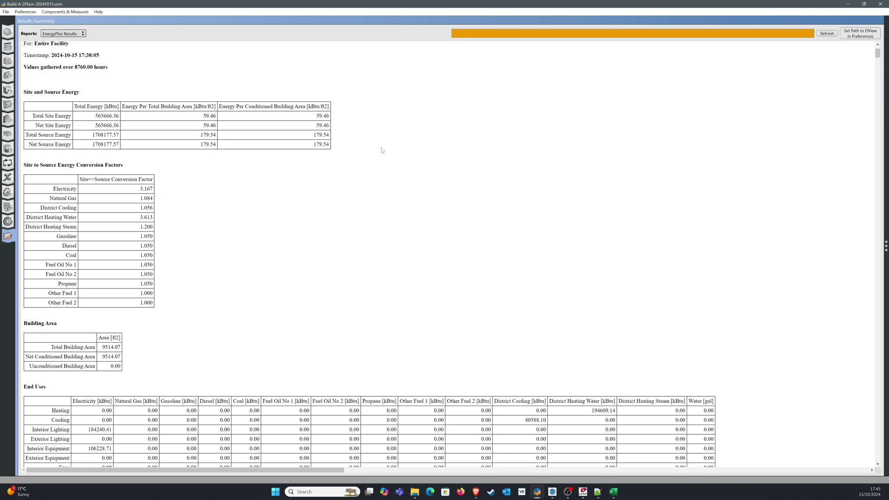
pyautogui.scroll(-10, 468, 230)
pyautogui.scroll(15, 705, 153)
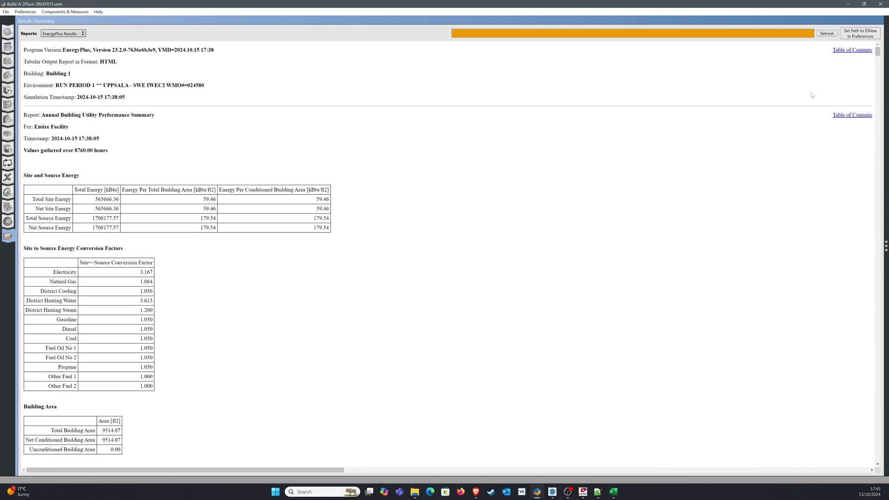
pyautogui.click(851, 116)
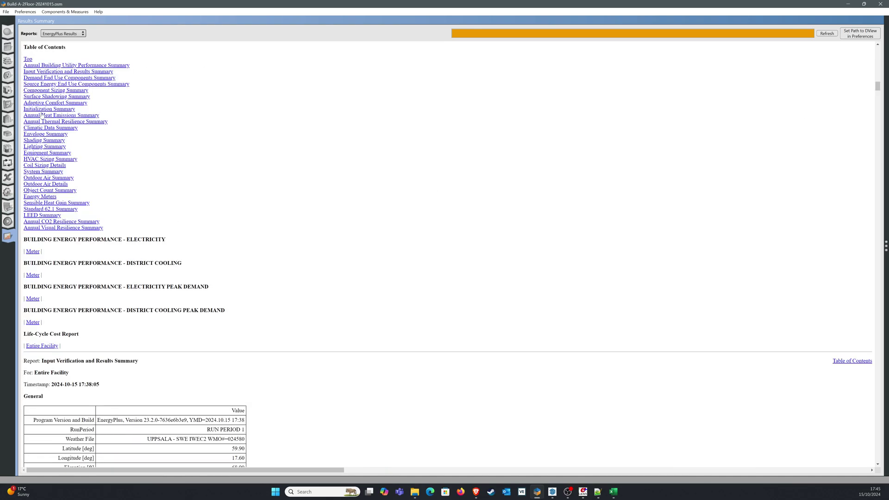
pyautogui.click(50, 135)
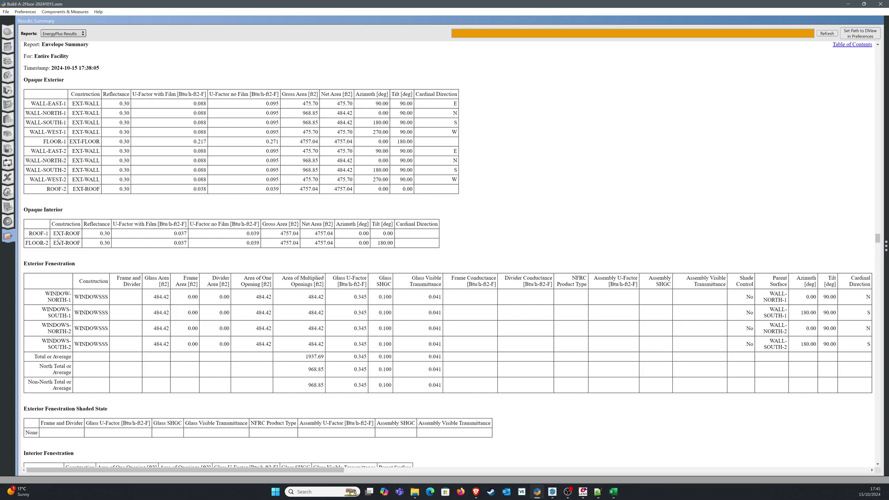
# - Examine the interior roof and floor U-factors and the window SHGC in the Envelope Summary, then return to the table of contents
pyautogui.moveTo(248, 234); pyautogui.dragTo(260, 233)
pyautogui.click(384, 297)
pyautogui.click(381, 305)
pyautogui.moveTo(381, 297); pyautogui.dragTo(383, 302)
pyautogui.scroll(3, 253, 182)
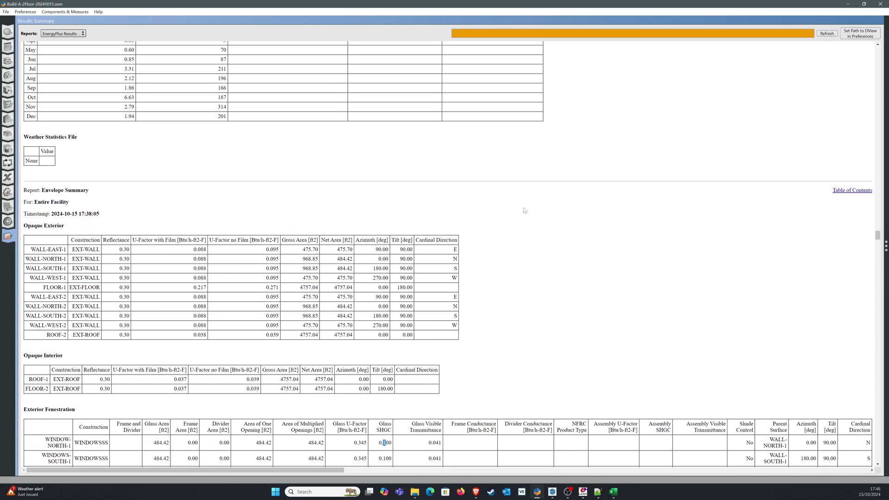
pyautogui.click(852, 189)
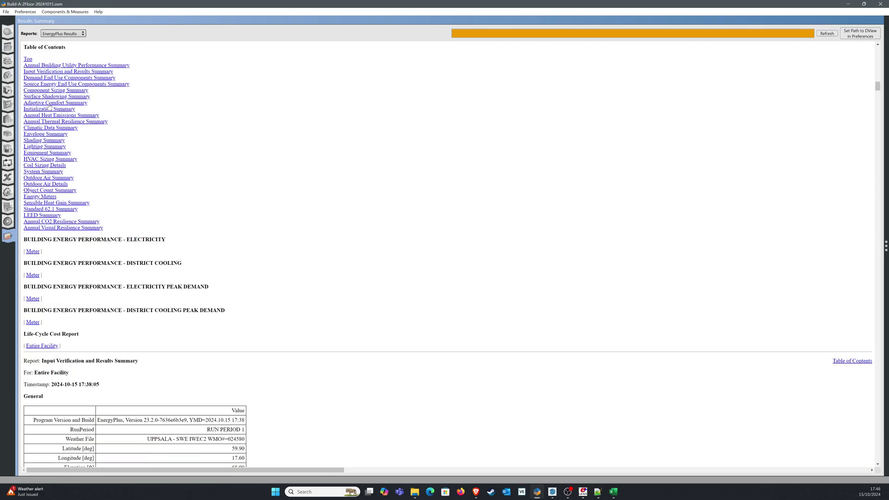
# - Purge the unused people definitions from the model's loads and review the remaining office definitions
pyautogui.click(10, 78)
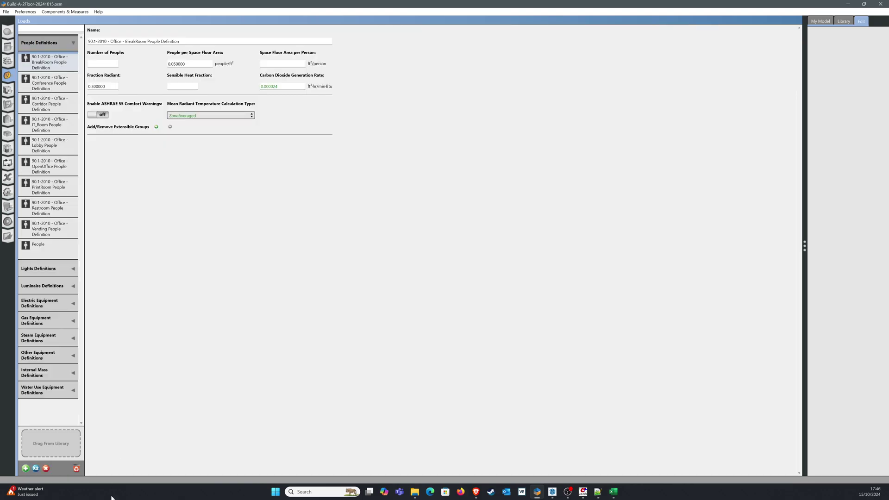
pyautogui.click(77, 470)
pyautogui.click(55, 195)
pyautogui.click(58, 168)
pyautogui.click(56, 146)
pyautogui.click(54, 122)
pyautogui.click(57, 103)
pyautogui.click(58, 70)
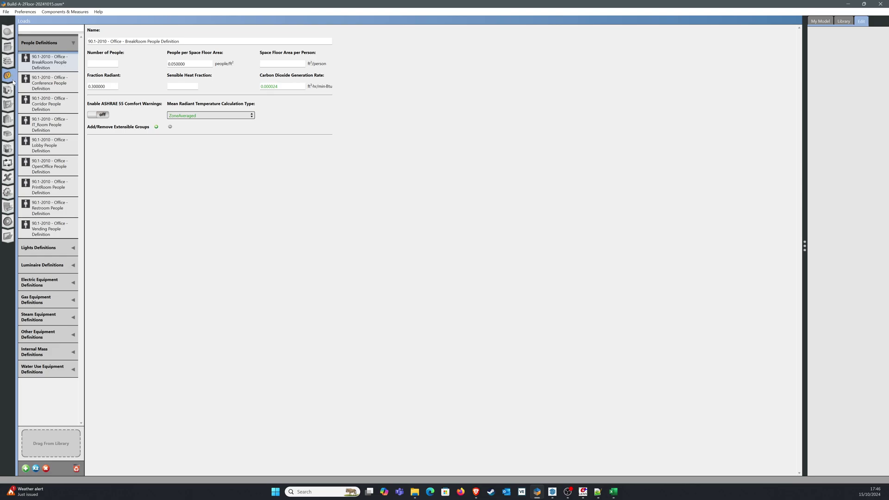
pyautogui.click(62, 89)
pyautogui.click(61, 110)
pyautogui.click(59, 127)
pyautogui.click(57, 155)
# - Examine the office lights definitions and the electric equipment definitions, including the corridor lights and restroom equipment
pyautogui.click(46, 248)
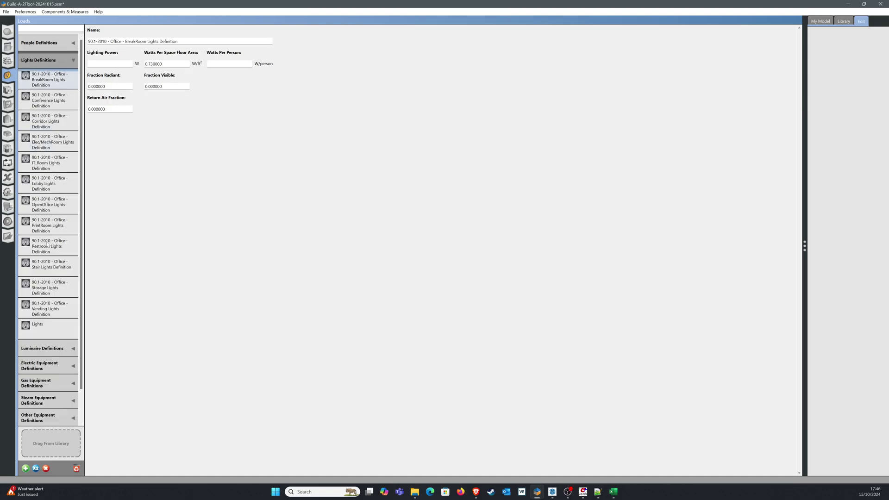
pyautogui.click(50, 163)
pyautogui.click(59, 119)
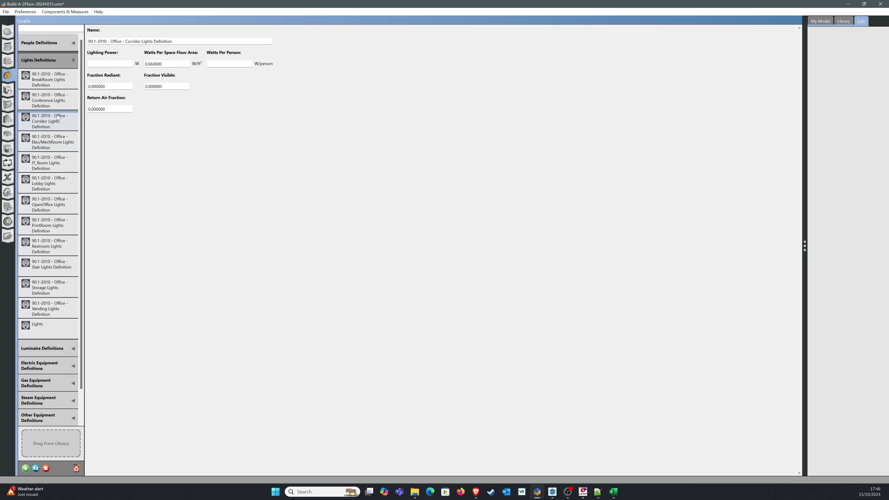
pyautogui.click(58, 79)
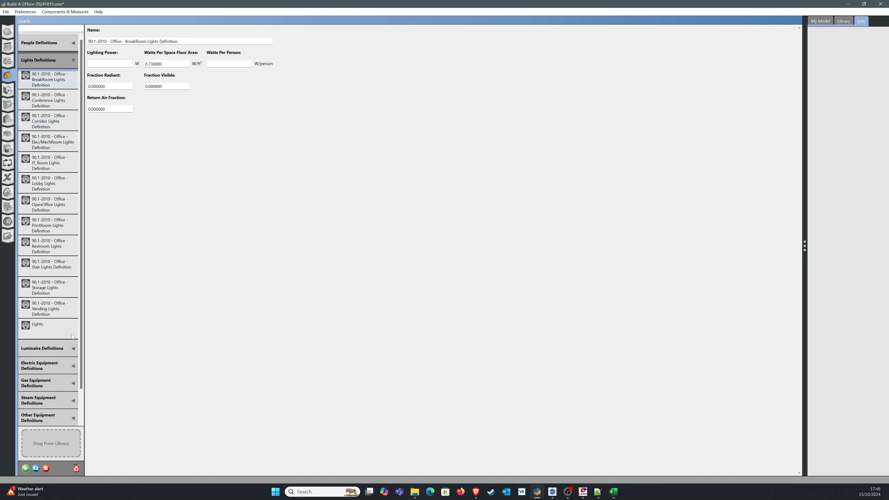
pyautogui.click(54, 363)
pyautogui.click(61, 179)
pyautogui.click(58, 223)
pyautogui.click(60, 263)
pyautogui.click(69, 283)
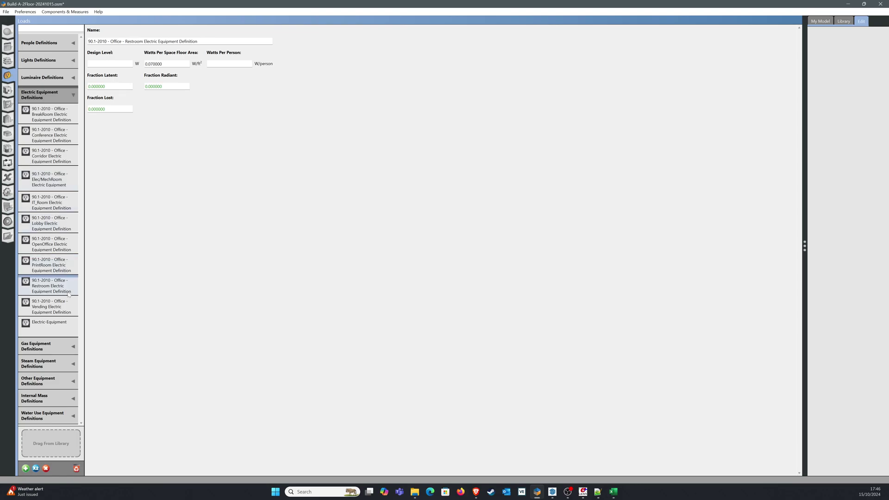
# - Save the two-floor OpenStudio model, leave it and return to the heating workbook in Excel
pyautogui.click(7, 14)
pyautogui.click(19, 48)
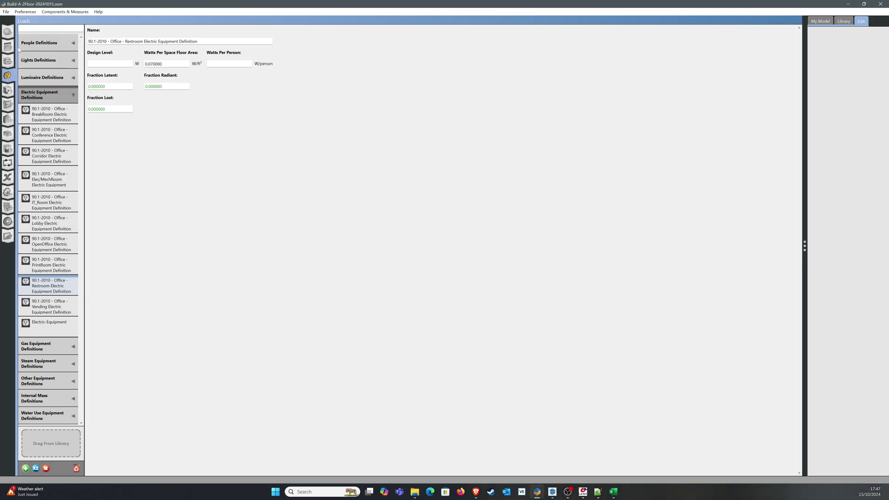
pyautogui.click(883, 6)
pyautogui.click(63, 275)
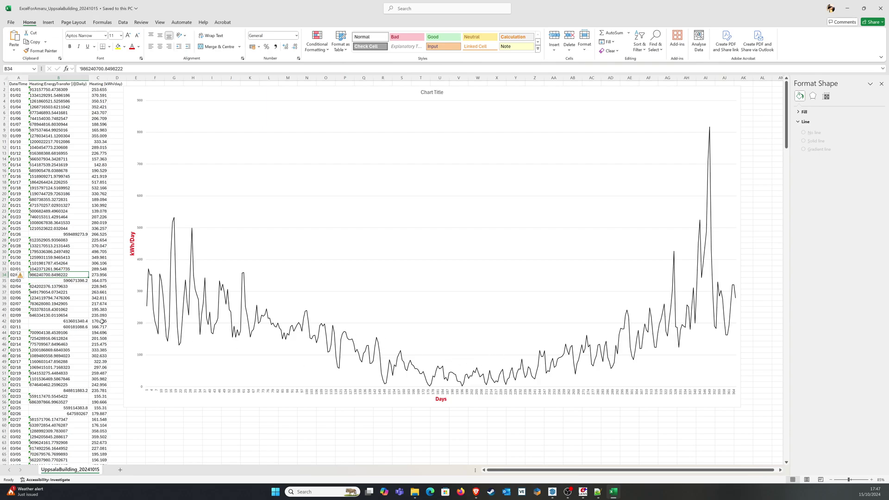
# - Switch to EP-Launch, open UppsalaBuilding_20241015.idf in the IDF Editor and show only the classes that contain objects
pyautogui.click(583, 493)
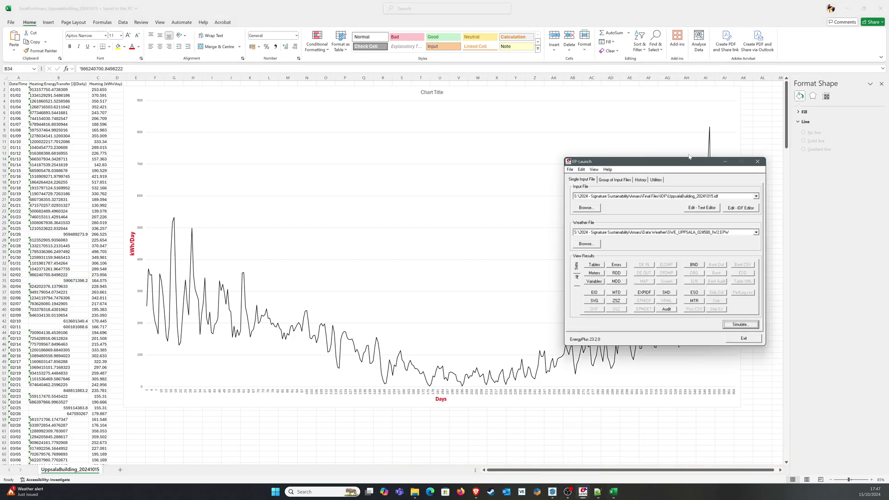
pyautogui.moveTo(689, 161); pyautogui.dragTo(596, 147)
pyautogui.click(643, 196)
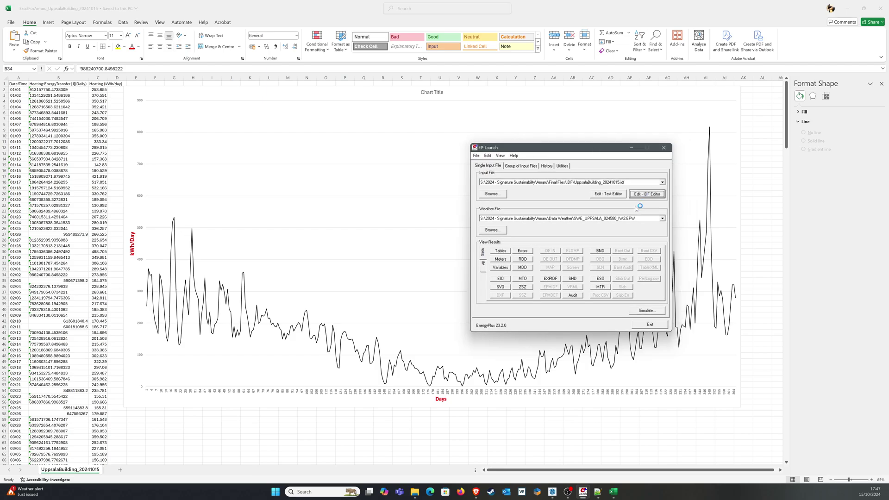
pyautogui.click(330, 23)
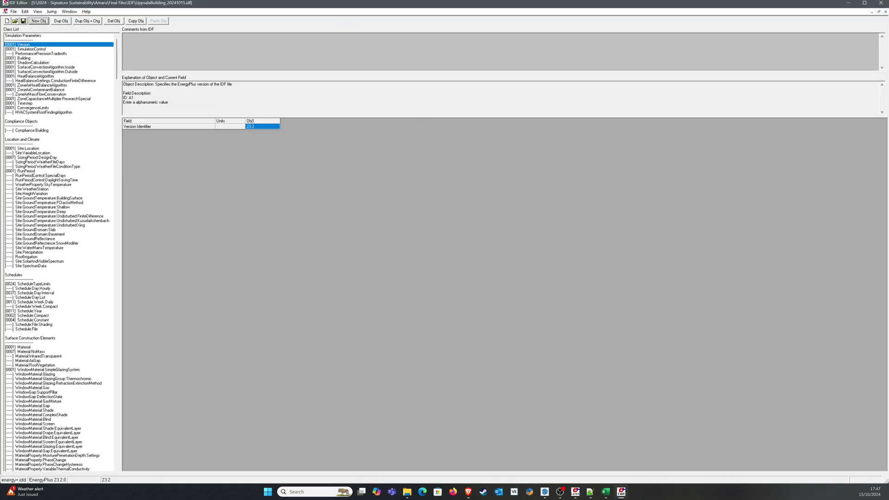
pyautogui.click(37, 12)
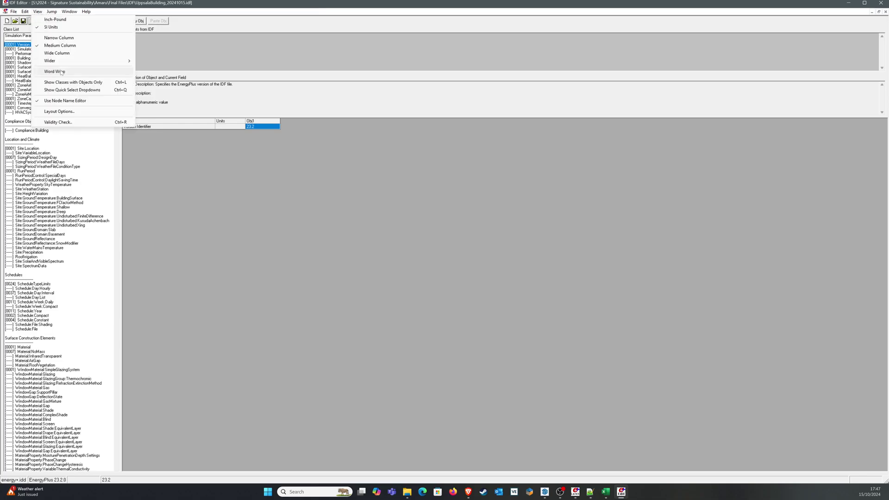
pyautogui.click(72, 82)
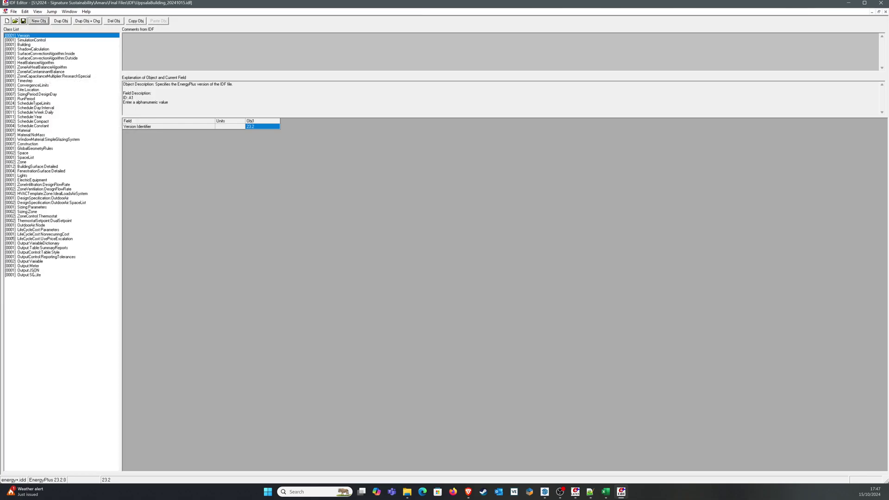
# - Open the Output:Meter class and examine the key names available for the existing heating meter
pyautogui.click(33, 266)
pyautogui.click(277, 127)
pyautogui.click(277, 128)
pyautogui.click(277, 126)
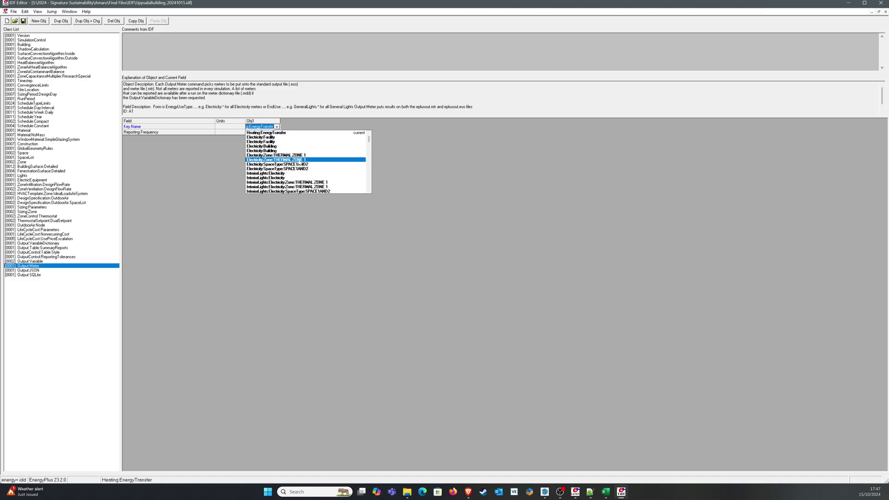
pyautogui.click(419, 195)
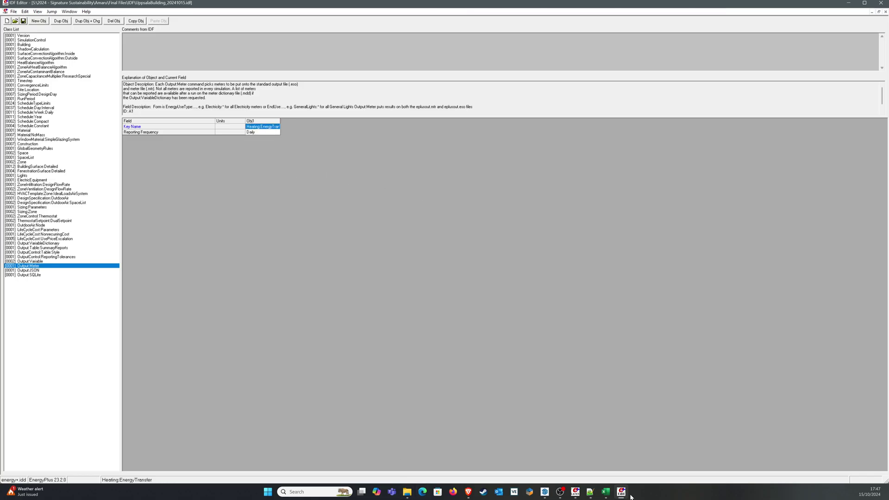
# - Switch to Notepad++, reload UppsalaBuilding_20241015.mdd and locate the Heating:EnergyTransfer:Zone:THERMAL ZONE 1 meter entry
pyautogui.click(593, 494)
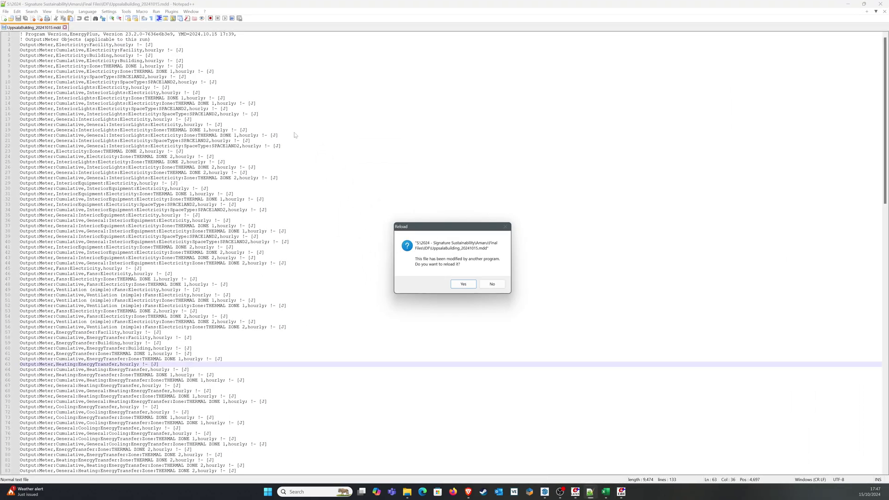
pyautogui.click(464, 285)
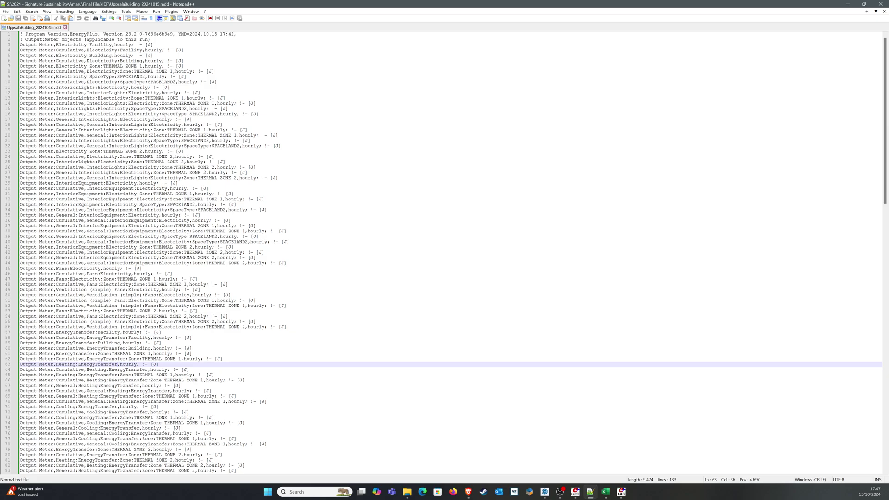
pyautogui.moveTo(56, 375); pyautogui.dragTo(189, 375)
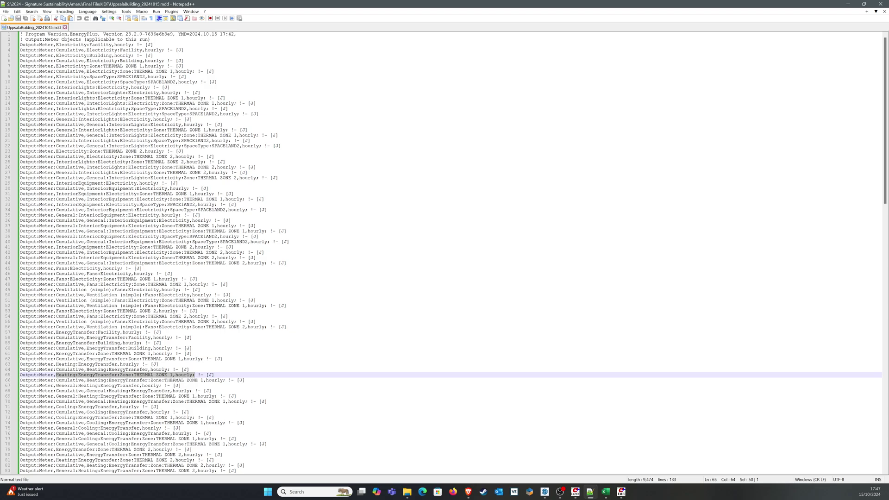
# - Back in the IDF Editor, add a second output meter with the key name Heating:EnergyTransfer:Zone:THERMAL ZONE 1
pyautogui.click(619, 494)
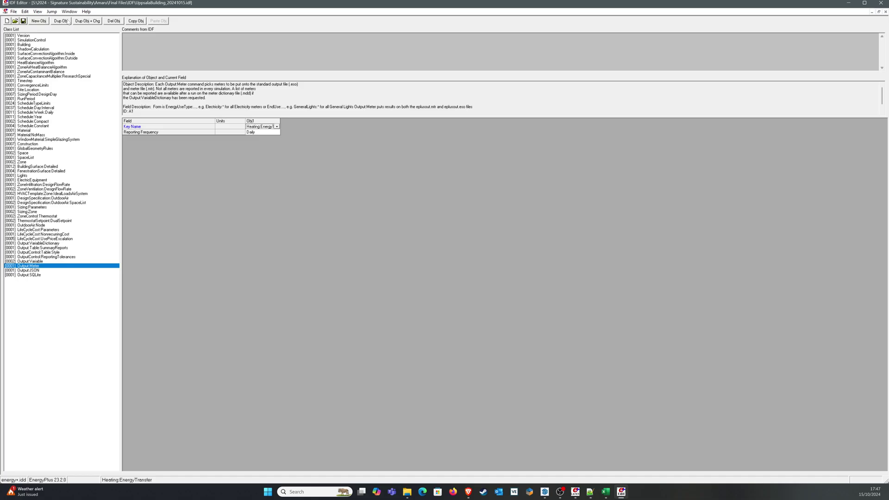
pyautogui.click(39, 21)
pyautogui.click(306, 127)
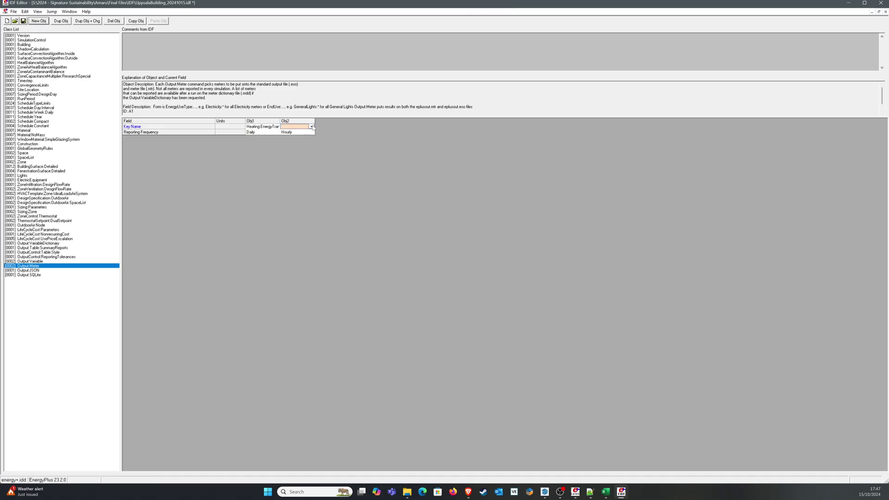
pyautogui.click(312, 127)
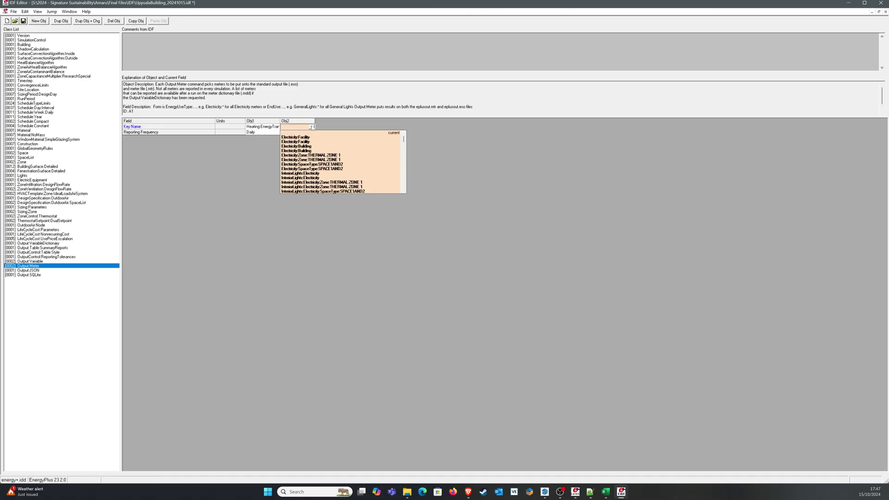
pyautogui.write('heating')
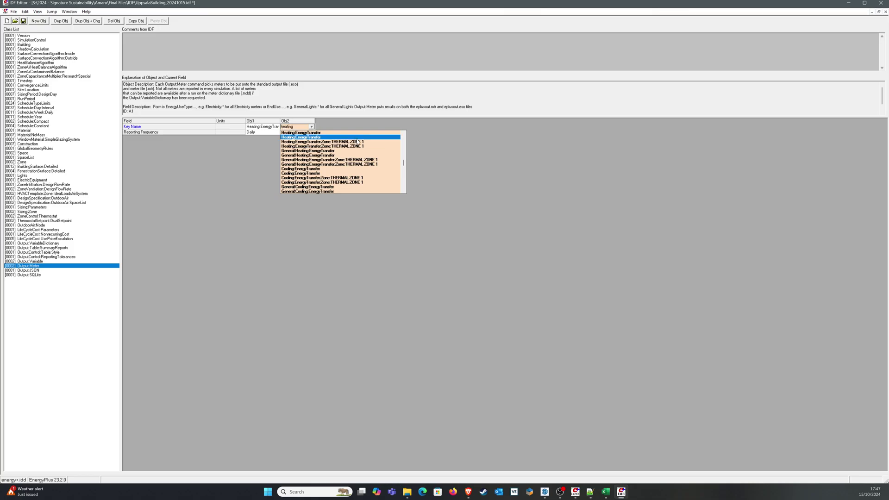
pyautogui.click(360, 142)
# - Add a third output meter with the key name Heating:EnergyTransfer:Zone:THERMAL ZONE 2 and save the IDF file
pyautogui.click(39, 21)
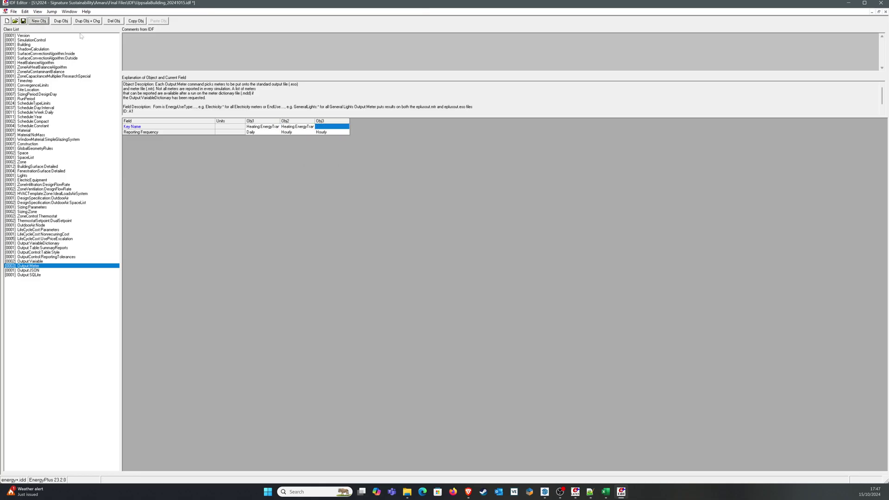
pyautogui.click(339, 127)
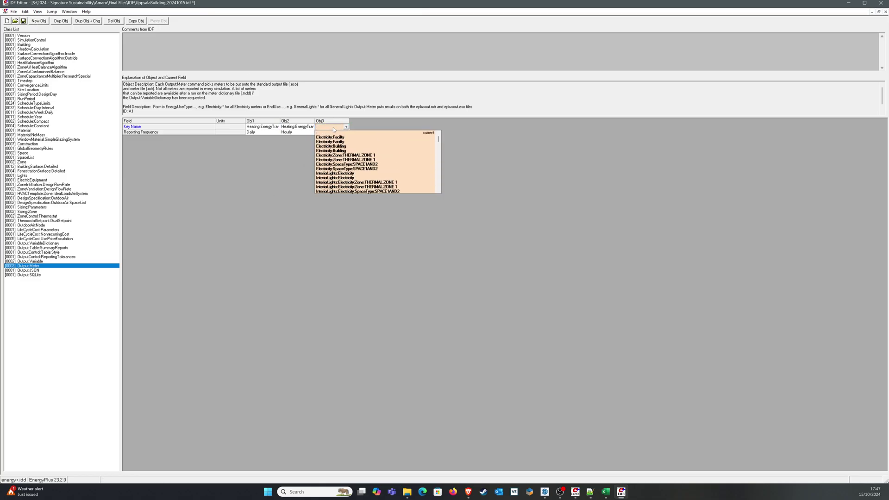
pyautogui.write('Heating')
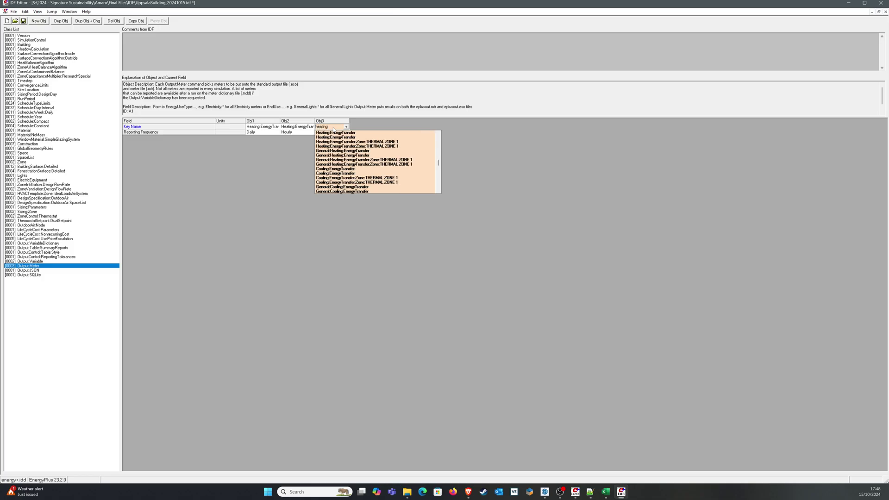
pyautogui.scroll(-3, 378, 186)
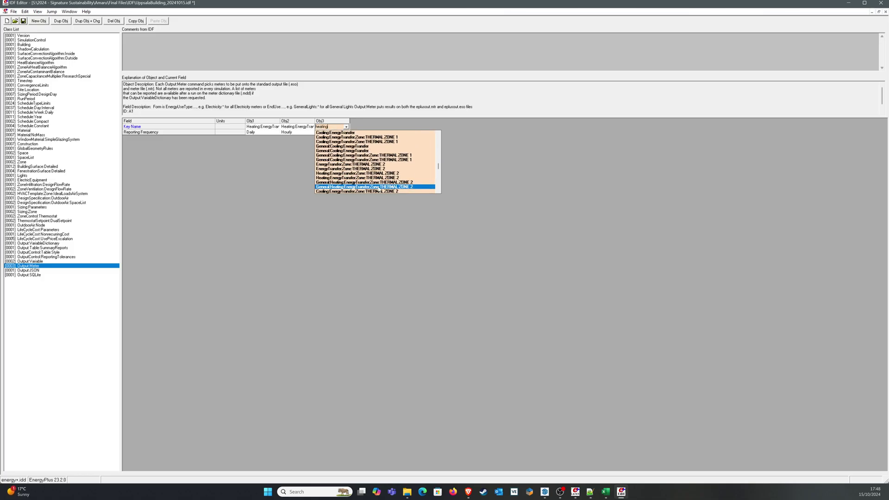
pyautogui.click(336, 173)
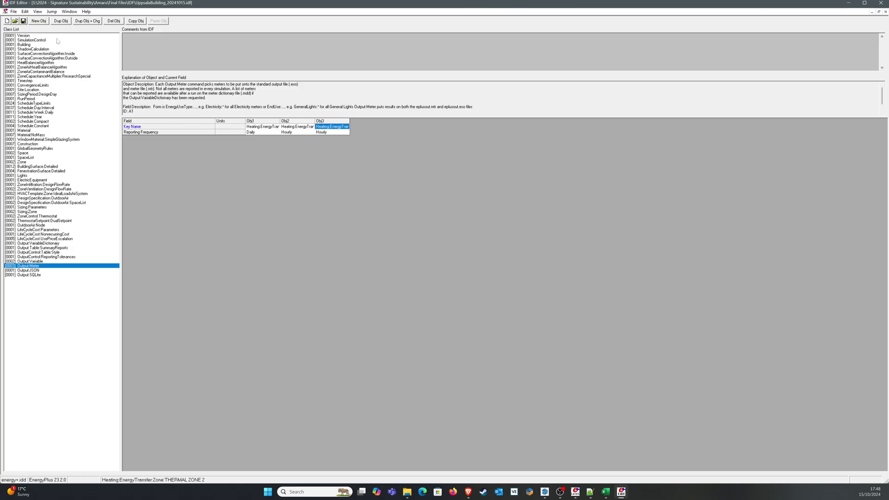
# - Set the second output meter's reporting frequency to Daily and save the IDF file
pyautogui.click(320, 131)
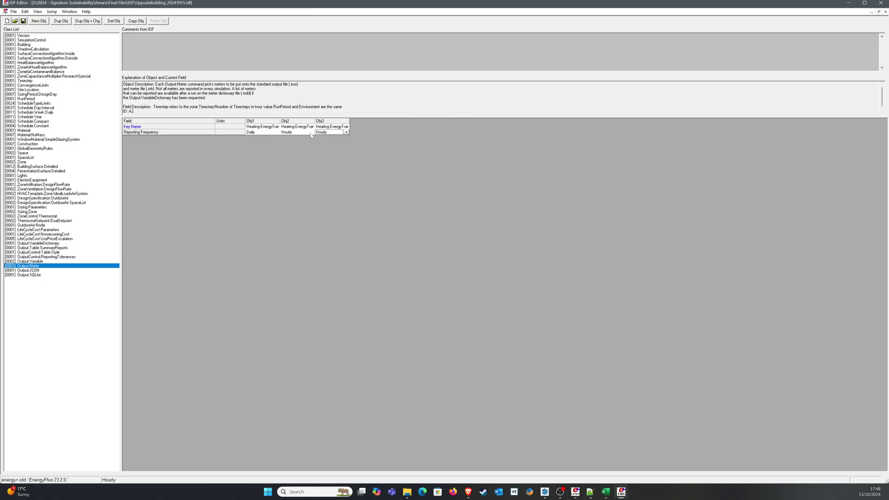
pyautogui.click(306, 133)
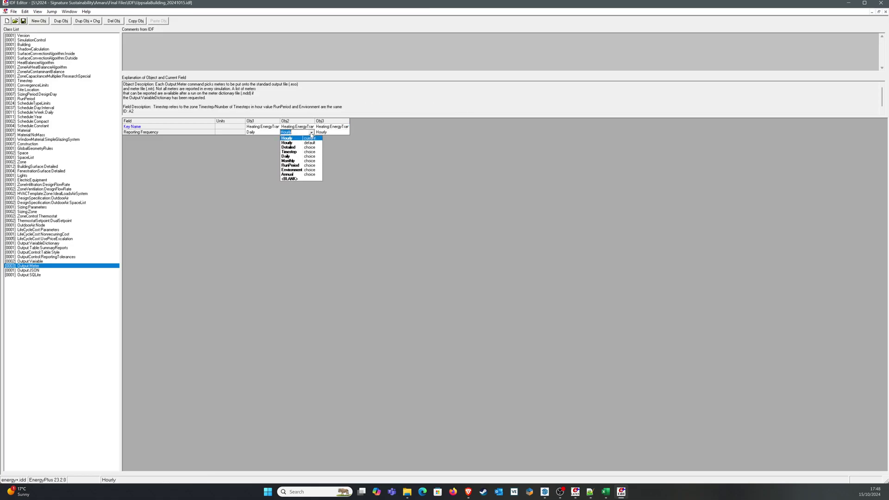
pyautogui.click(296, 156)
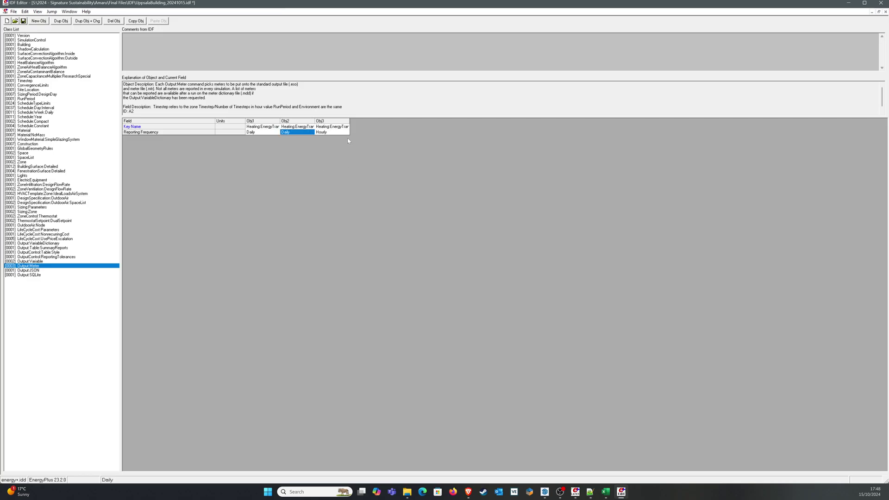
pyautogui.click(23, 21)
# - Switch to the Excel heating workbook, deselect the chart and close the Format Shape pane
pyautogui.click(606, 492)
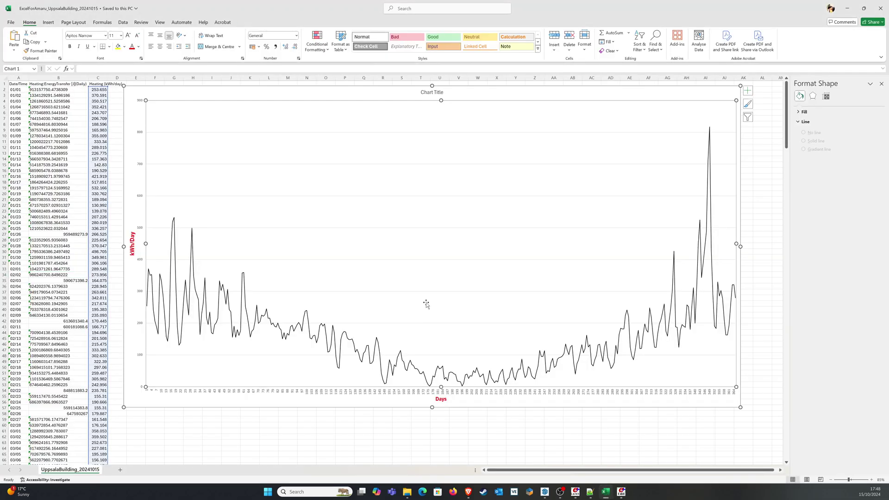
pyautogui.click(433, 441)
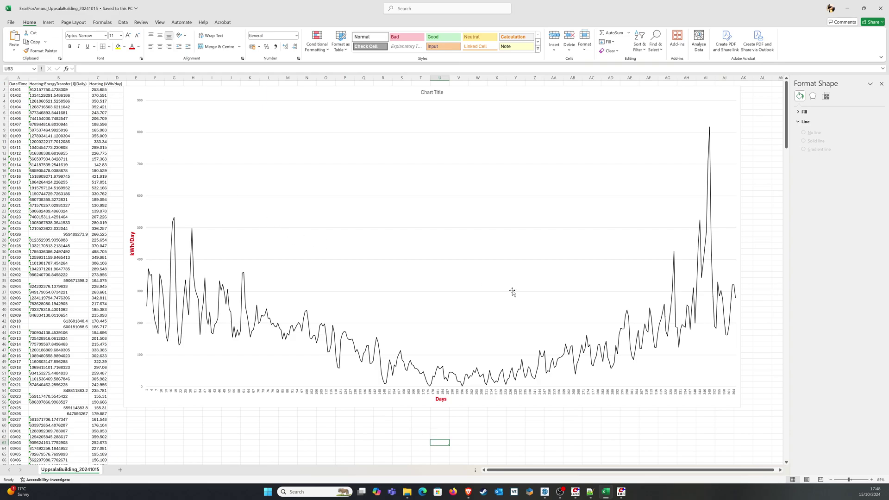
pyautogui.click(882, 84)
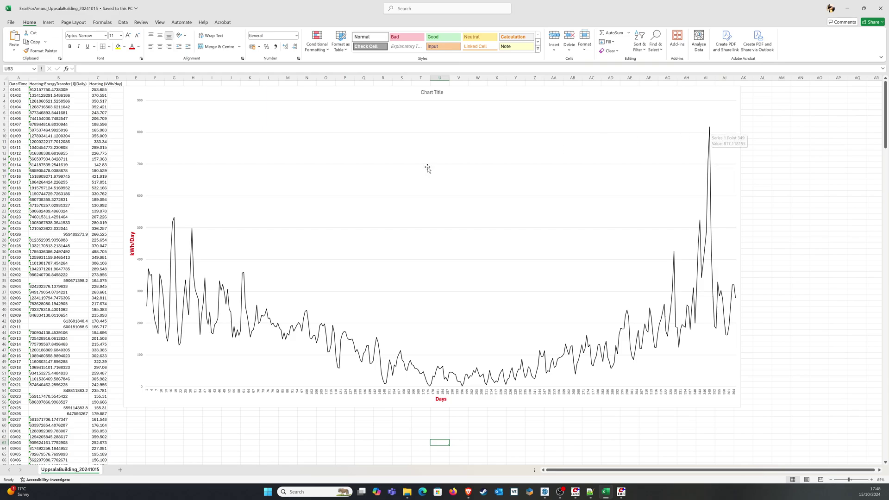
# - Overwrite the mid-December peak heating values in kWh/day with 450 for 12/14 and 440 for 12/15
pyautogui.scroll(-17, 72, 327)
pyautogui.scroll(-20, 102, 350)
pyautogui.scroll(-20, 114, 385)
pyautogui.scroll(1, 79, 402)
pyautogui.click(101, 315)
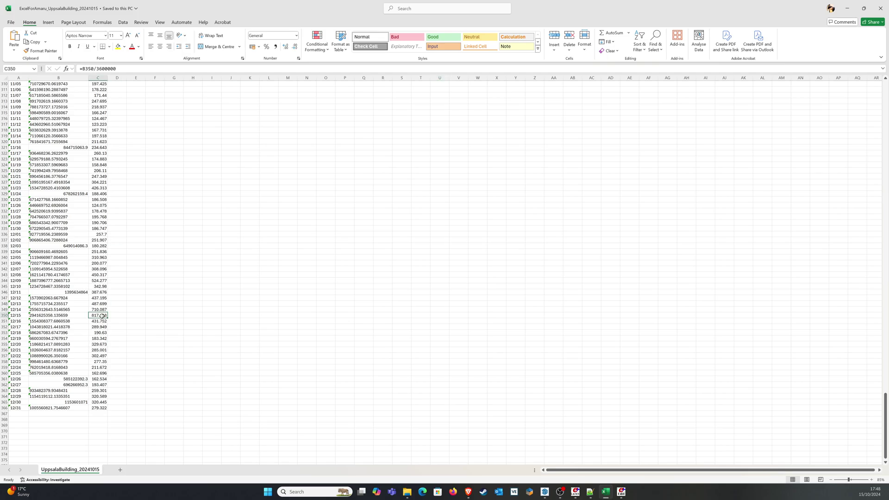
pyautogui.moveTo(104, 309); pyautogui.dragTo(102, 316)
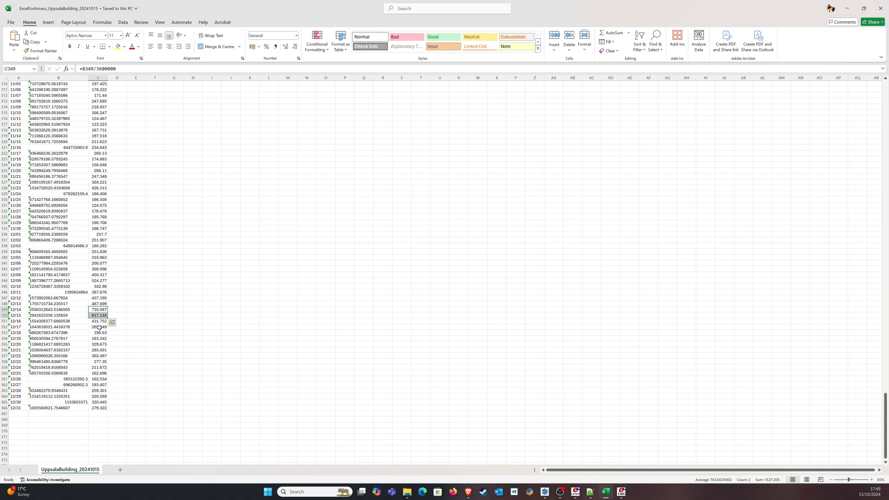
pyautogui.click(99, 309)
pyautogui.write('450')
pyautogui.press('Return')
pyautogui.write('4')
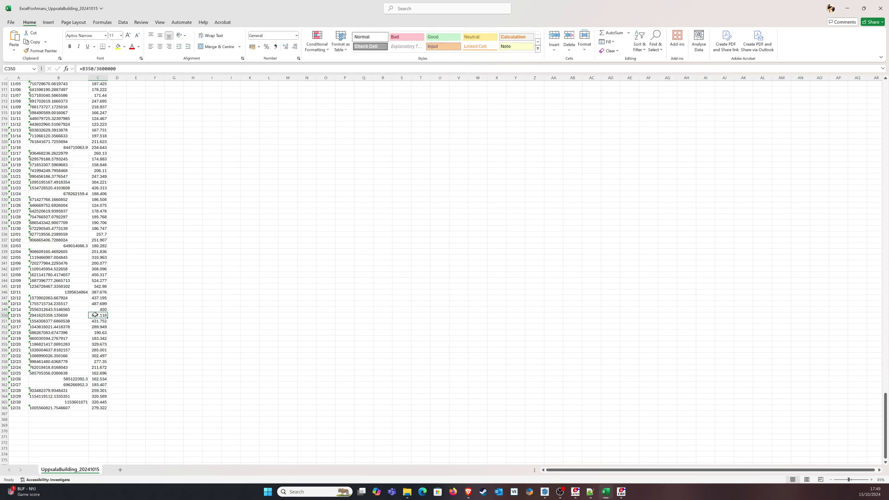
pyautogui.write('40')
pyautogui.press('Return')
# - Review the updated daily heating chart and save the workbook
pyautogui.scroll(4, 695, 364)
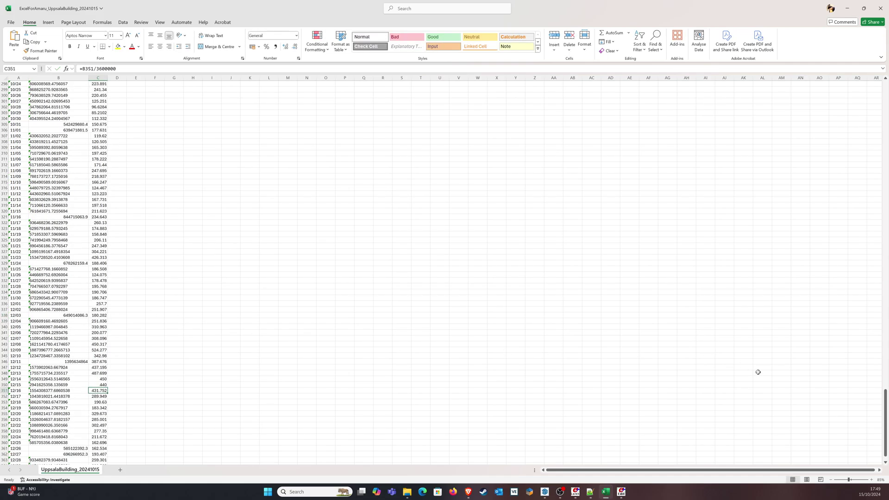
pyautogui.moveTo(885, 409); pyautogui.dragTo(854, 144)
pyautogui.scroll(3, 834, 153)
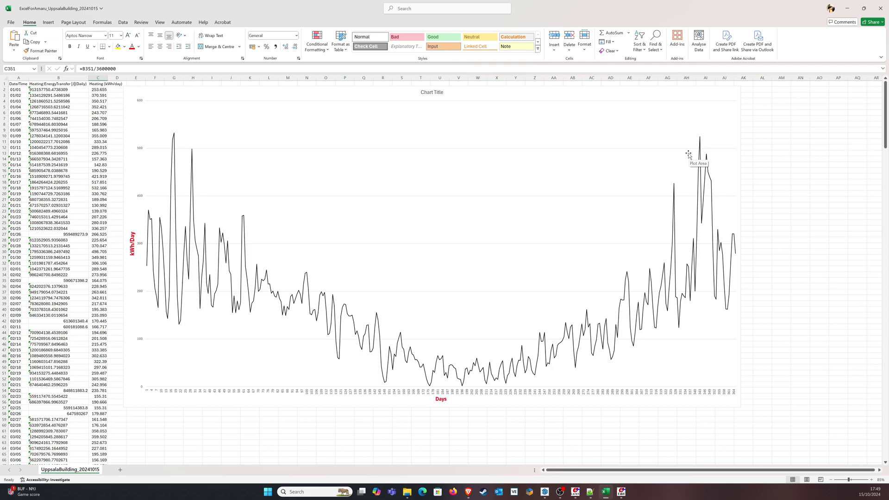
pyautogui.click(850, 222)
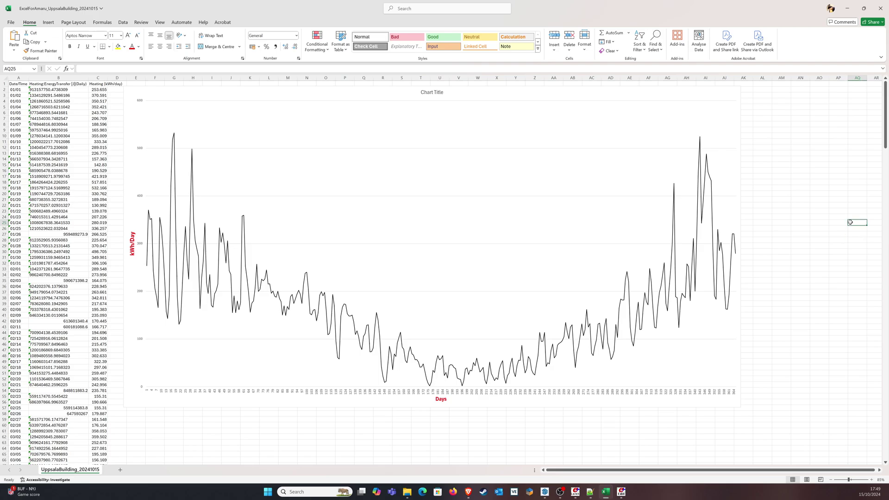
pyautogui.hotkey('ctrl', 's')
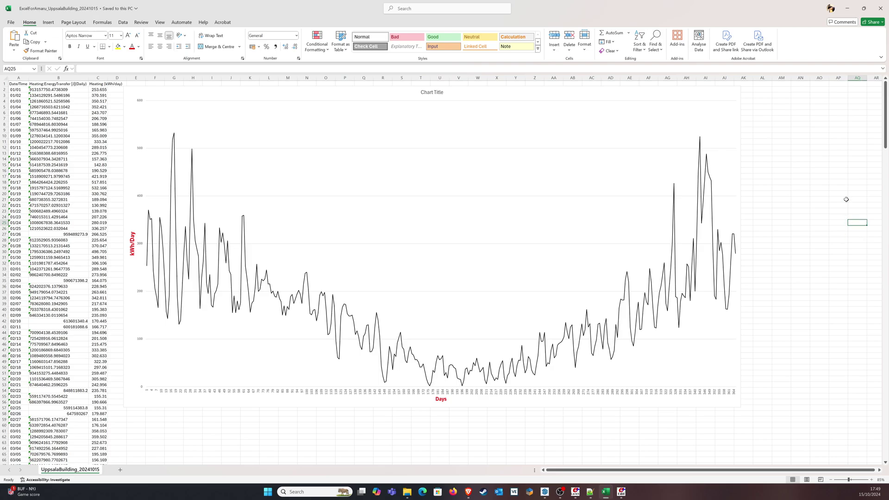